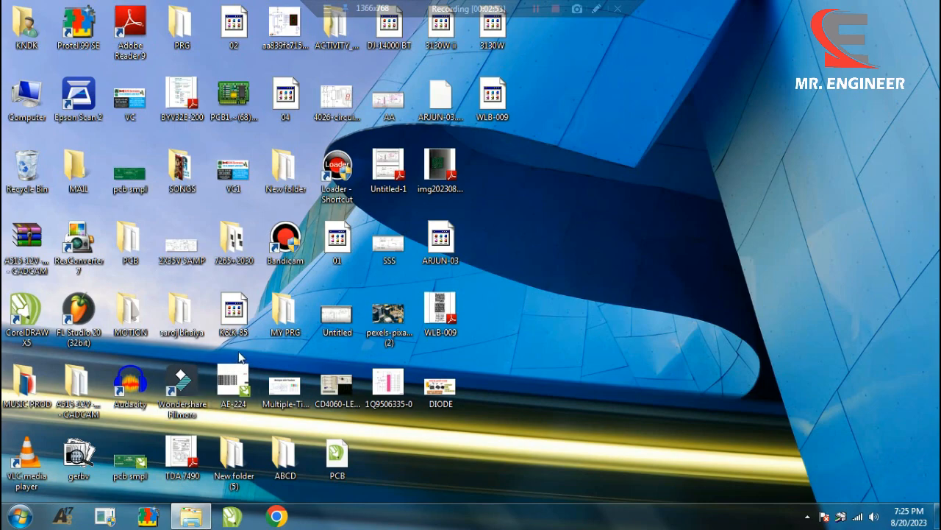
Open Altium Designer
left_click(63, 517)
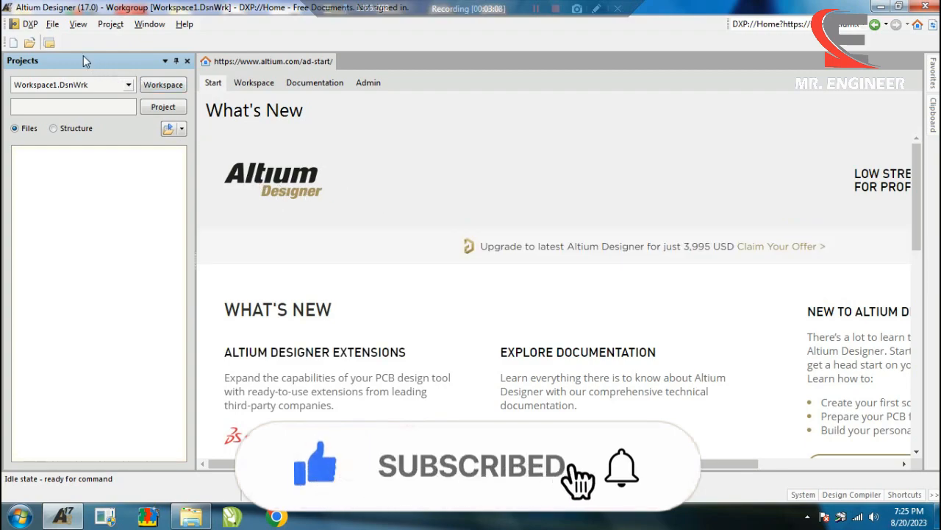
left_click(52, 24)
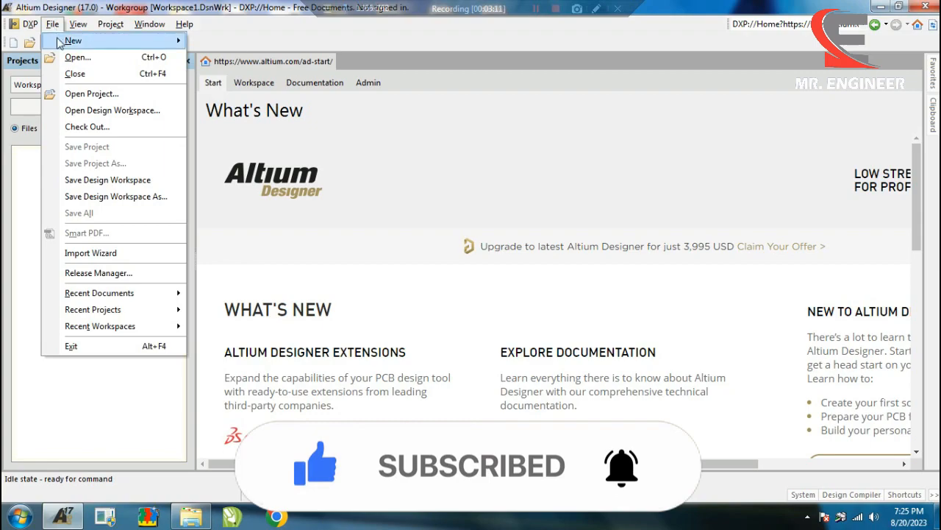
mouse_move(65, 42)
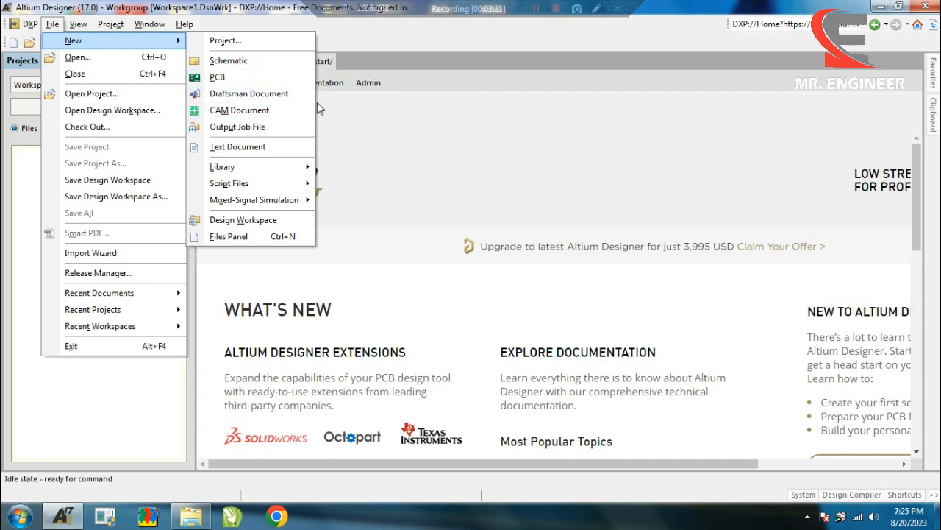
left_click(375, 11)
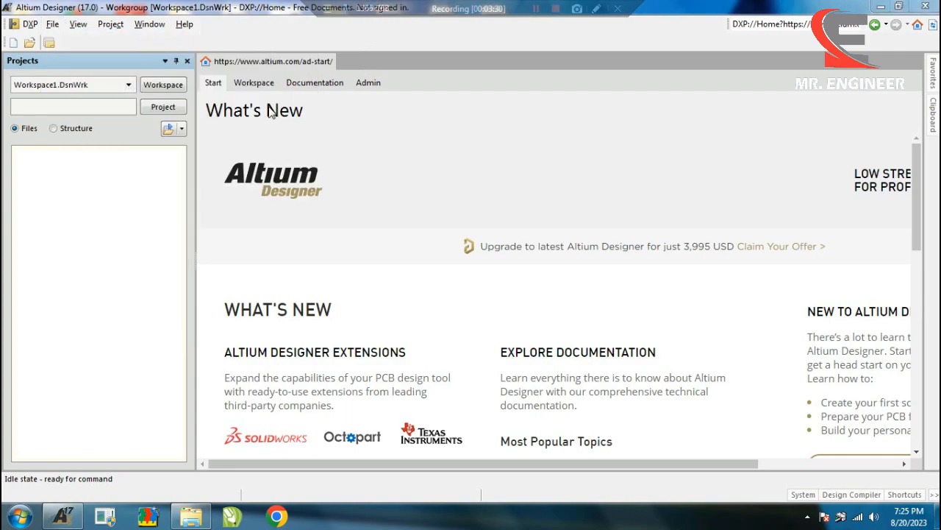
Create a new blank PCB document
left_click(53, 25)
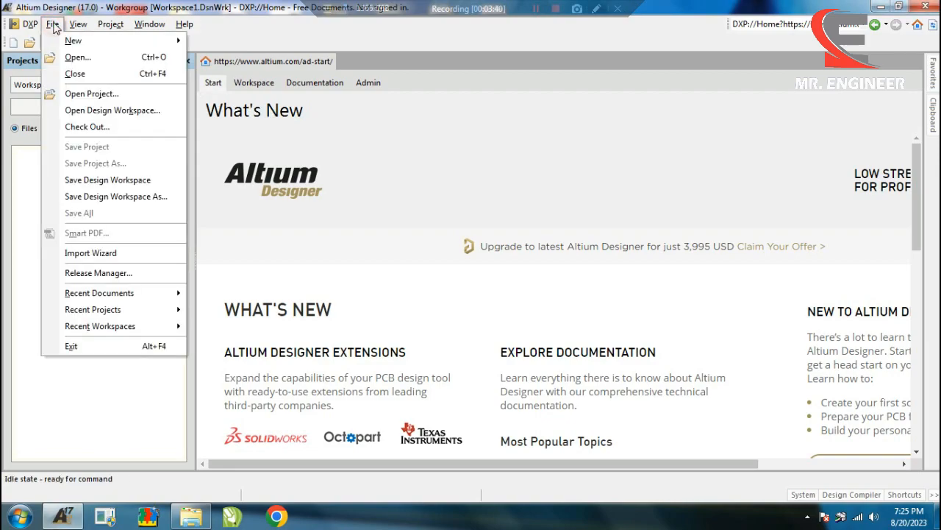
mouse_move(147, 42)
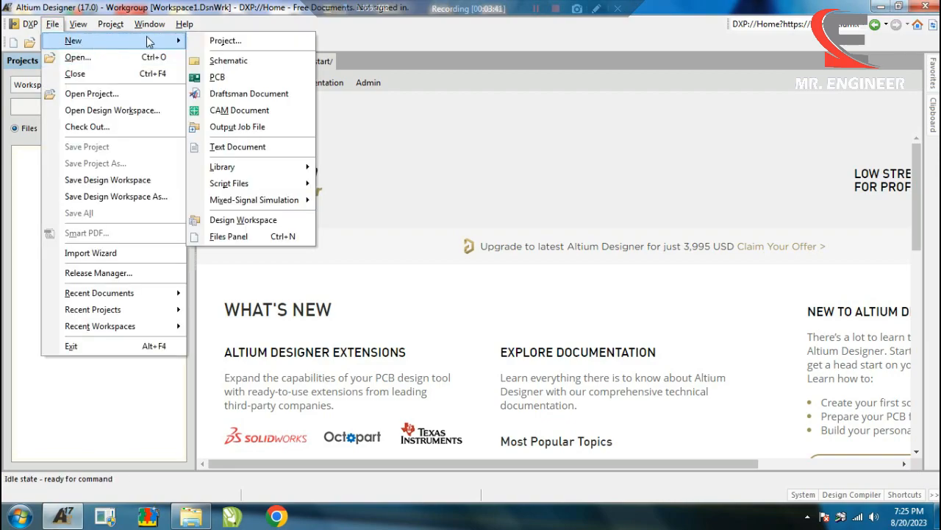
left_click(217, 76)
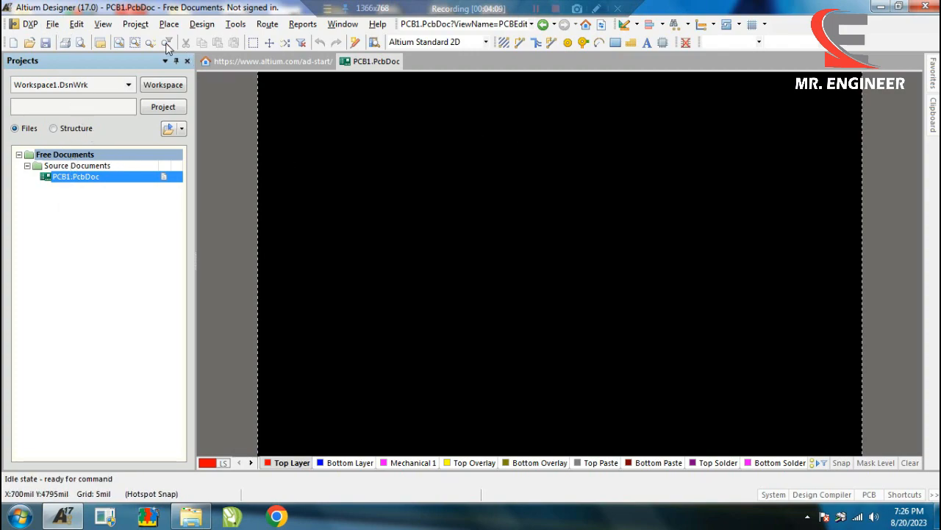
left_click(52, 23)
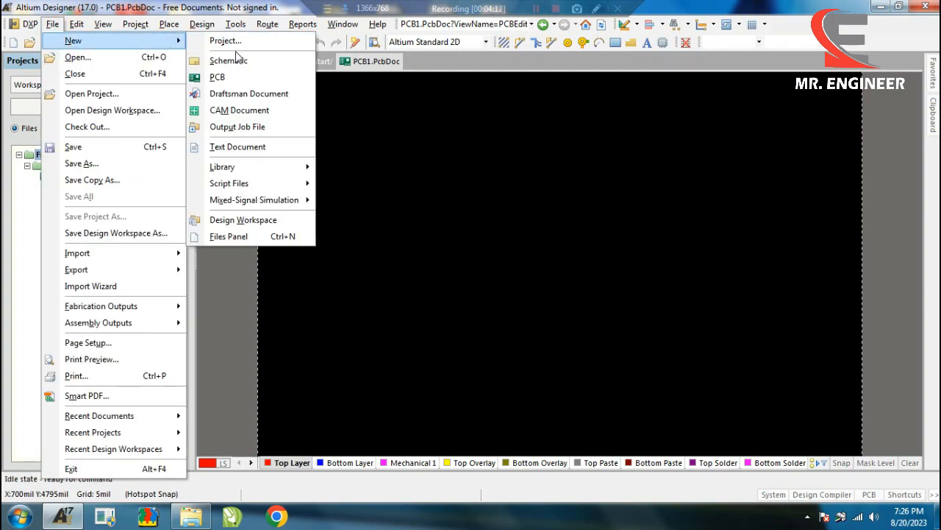
left_click(237, 44)
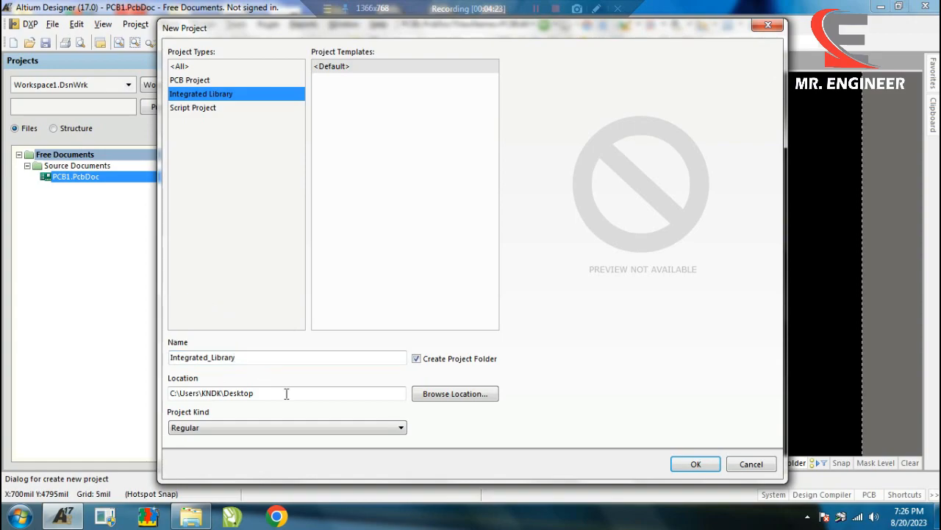
left_click(768, 25)
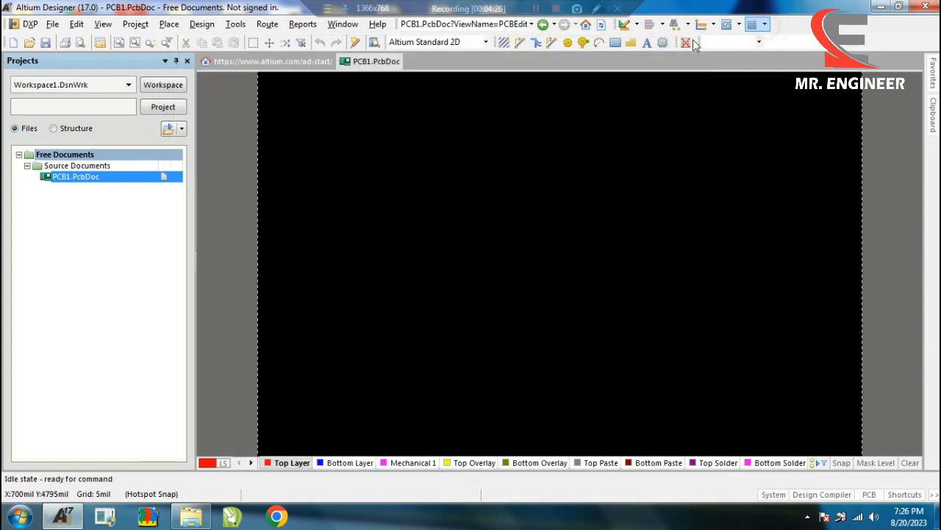
Save the new PCB document to the Desktop under the file name regulator
right_click(100, 180)
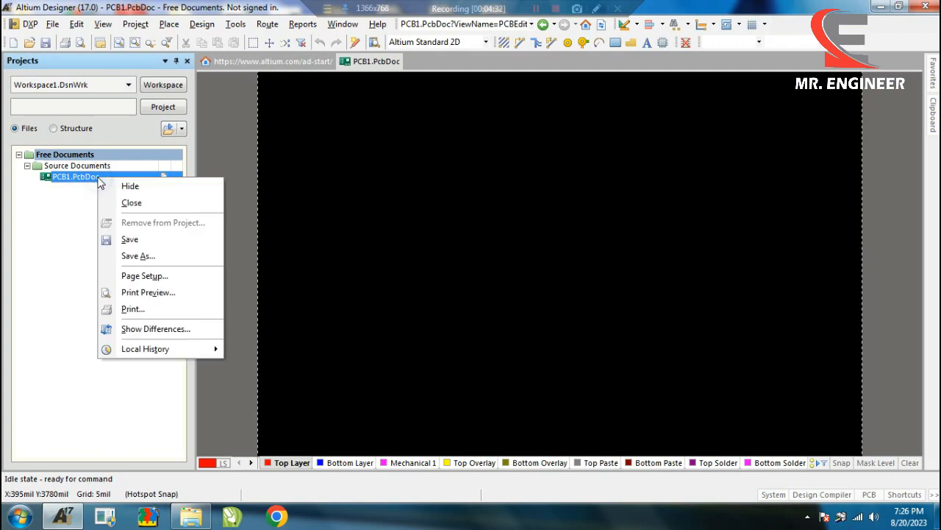
left_click(130, 241)
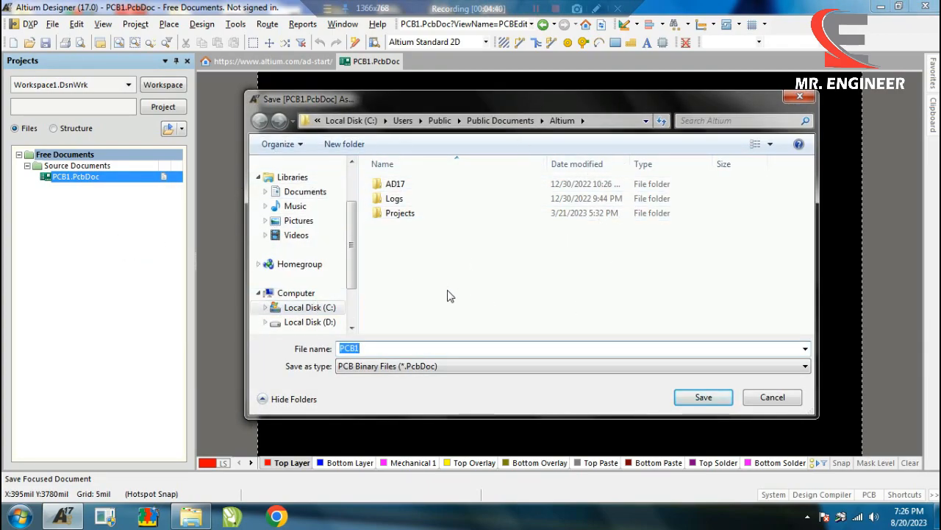
mouse_move(350, 244)
left_mouse_down()
mouse_move(359, 221)
mouse_move(365, 262)
mouse_move(353, 280)
mouse_move(353, 243)
left_mouse_up()
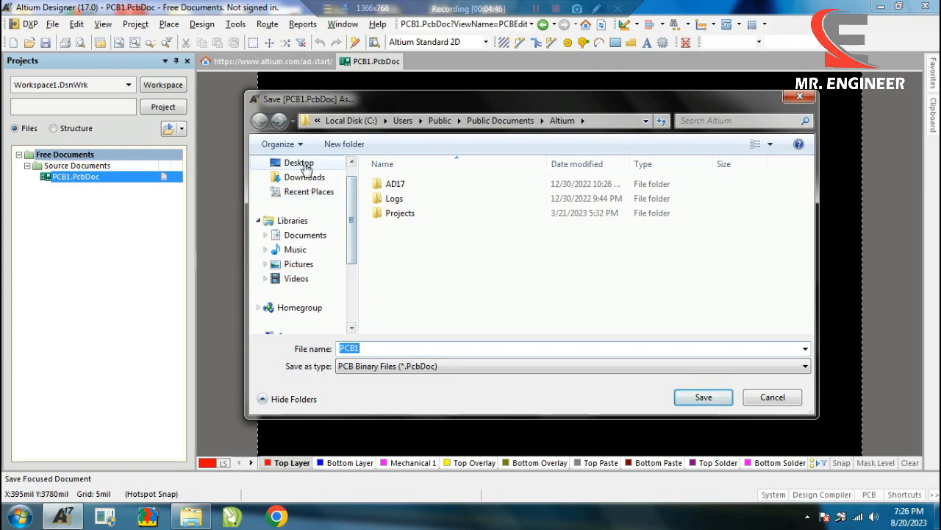
left_click(300, 161)
double_click(358, 348)
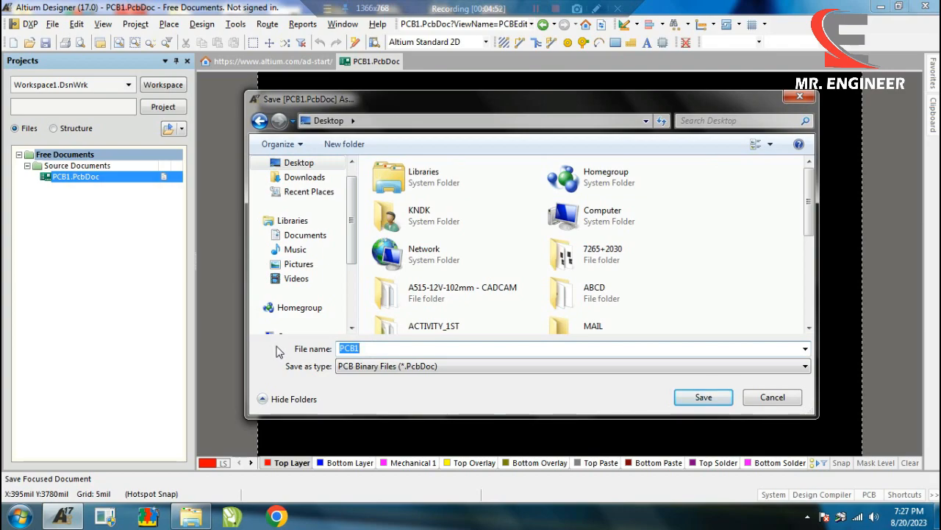
type("su")
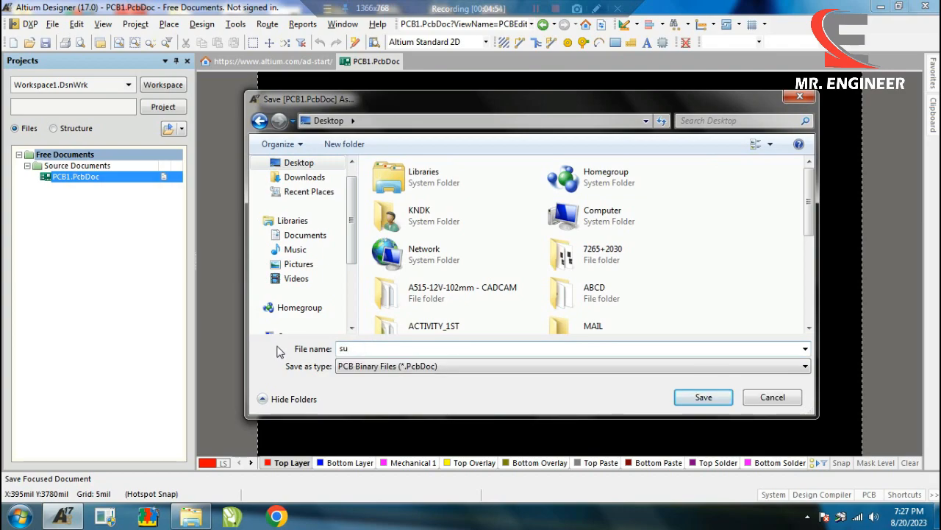
key("BackSpace")
key("BackSpace")
type("regulator")
left_click(713, 401)
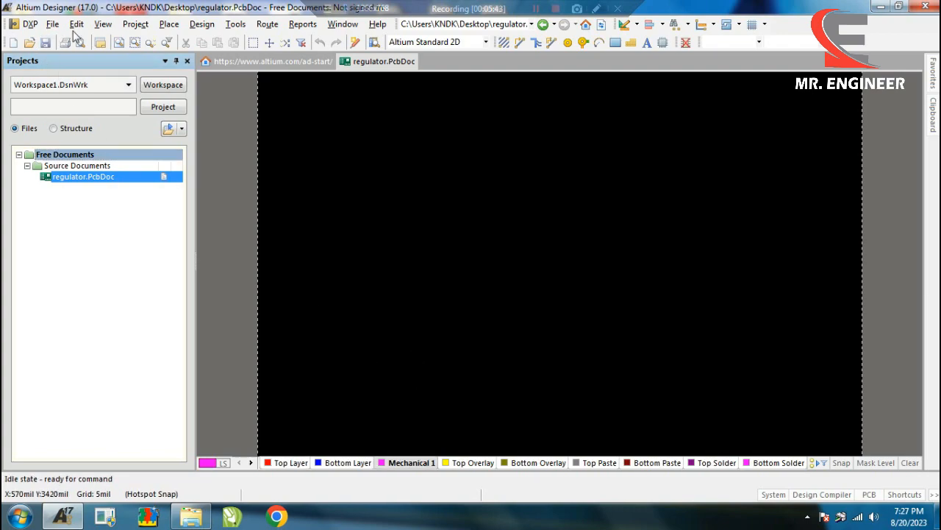
Set the board's origin near the lower-left corner of the black board area
left_click(76, 24)
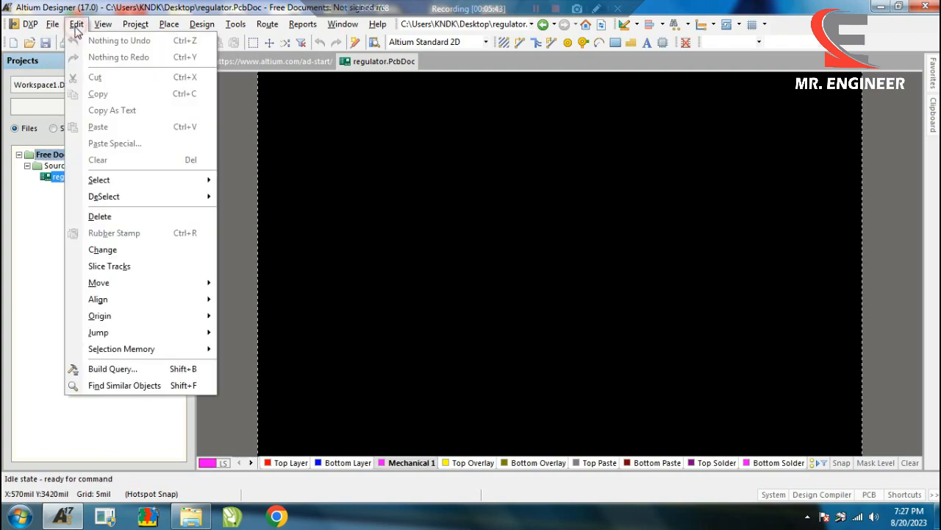
mouse_move(199, 316)
left_click(228, 318)
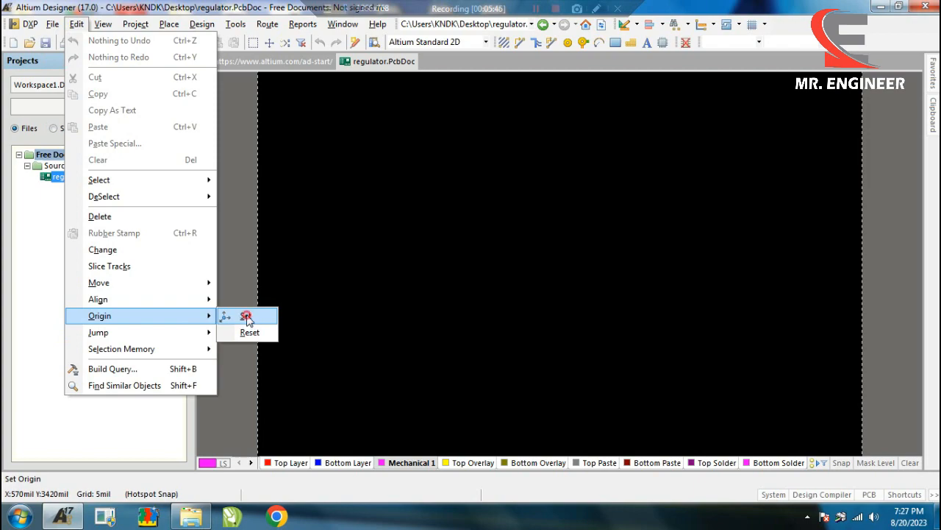
left_click(352, 375)
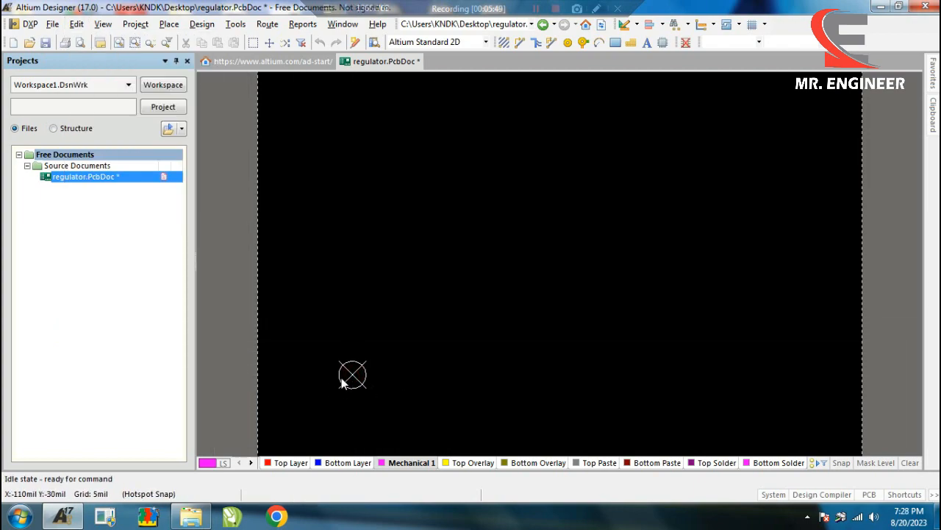
key("p")
key("l")
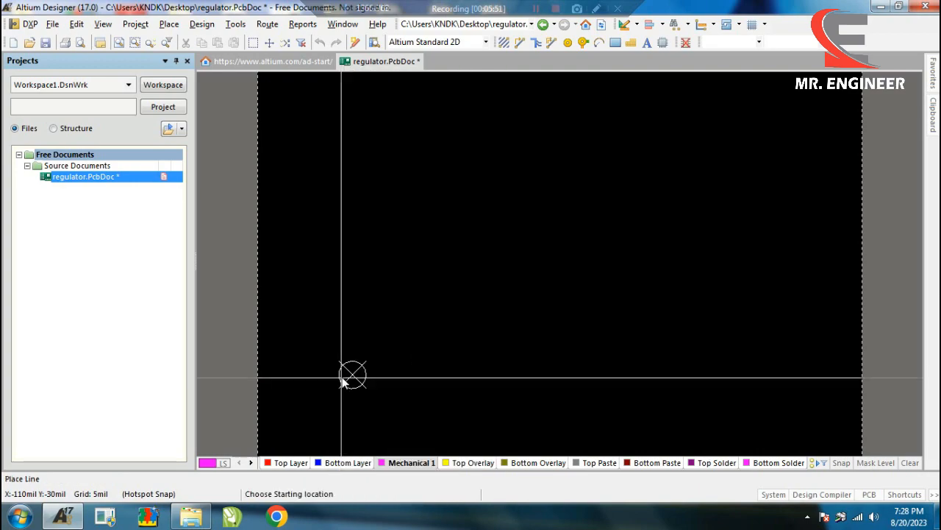
key("Escape")
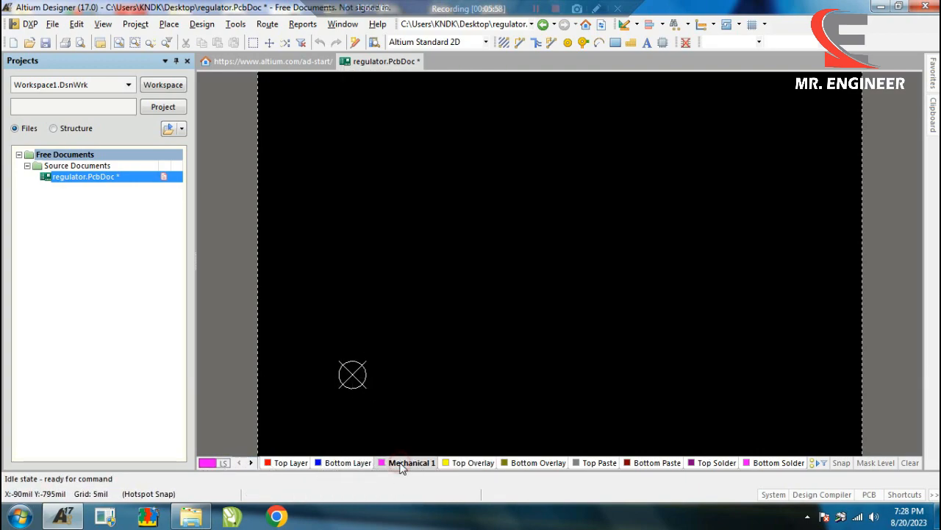
Draw a closed rectangular outline about 100 by 50 mm on Mechanical 1, starting at the origin and switching the units to millimetres
key("p")
key("l")
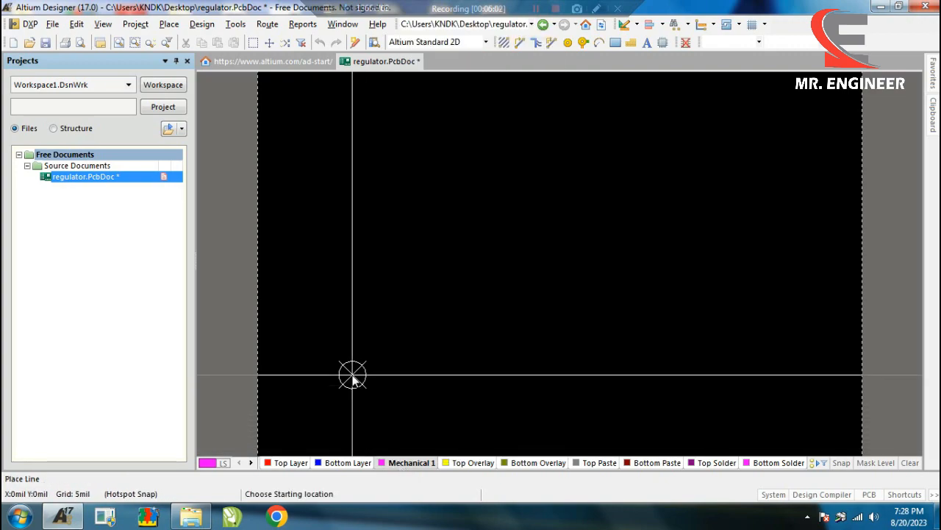
scroll(352, 377, "up", 3, "ctrl")
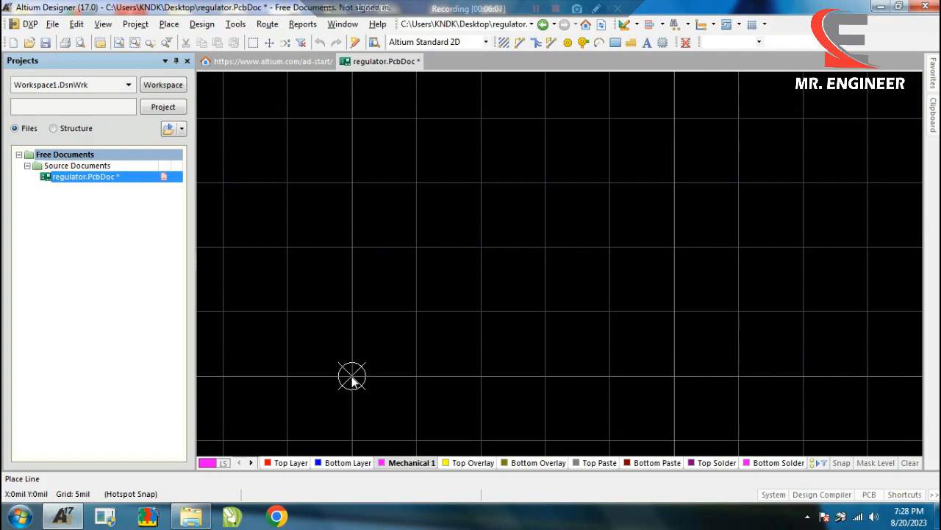
left_click(352, 376)
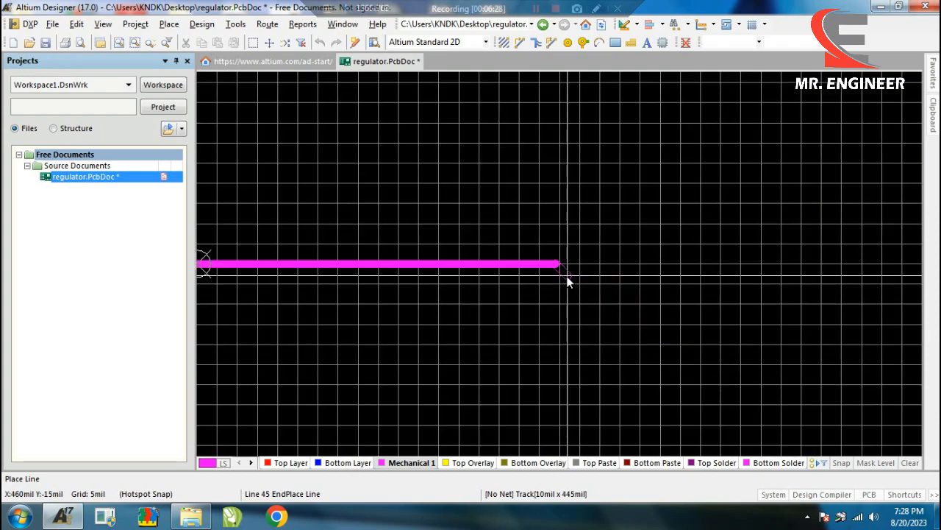
key("q")
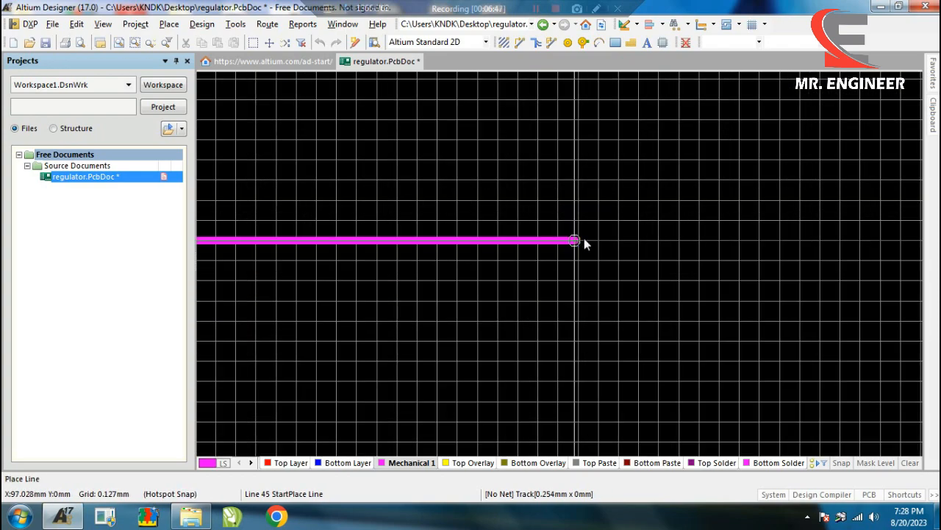
scroll(523, 246, "down", 3, "ctrl")
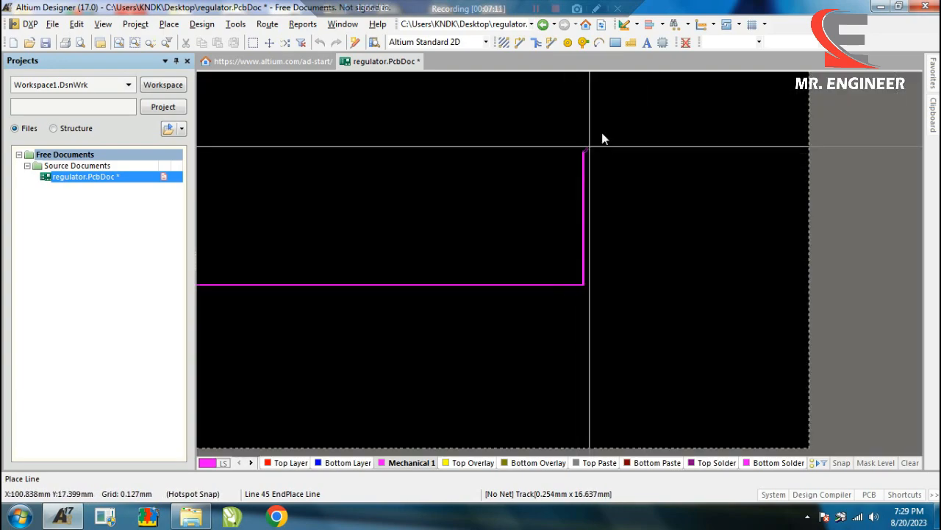
scroll(581, 145, "up", 3, "ctrl")
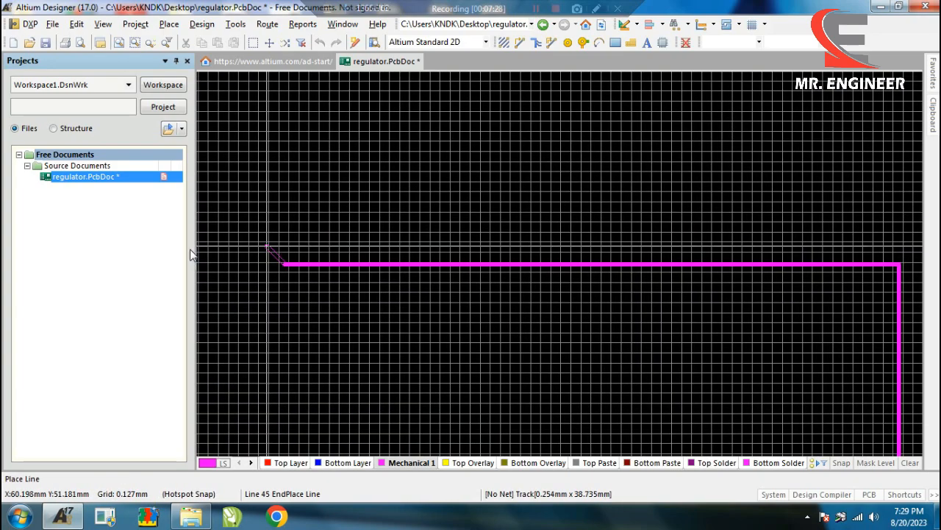
scroll(273, 252, "up", 5, "ctrl")
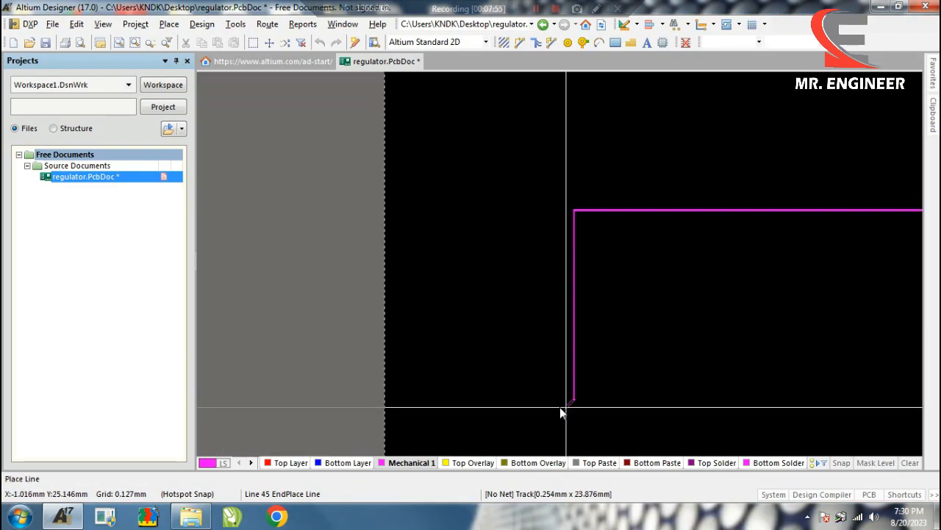
scroll(561, 408, "up", 5, "ctrl")
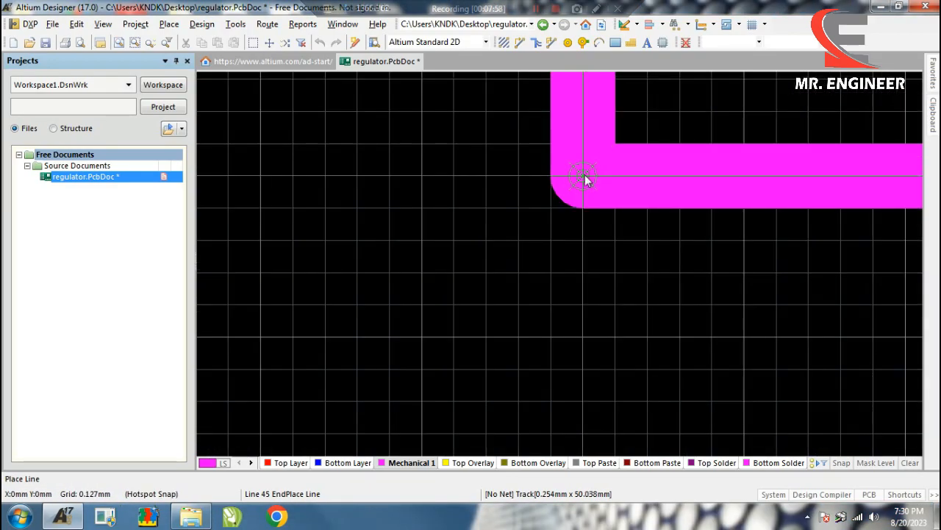
scroll(585, 180, "down", 5, "ctrl")
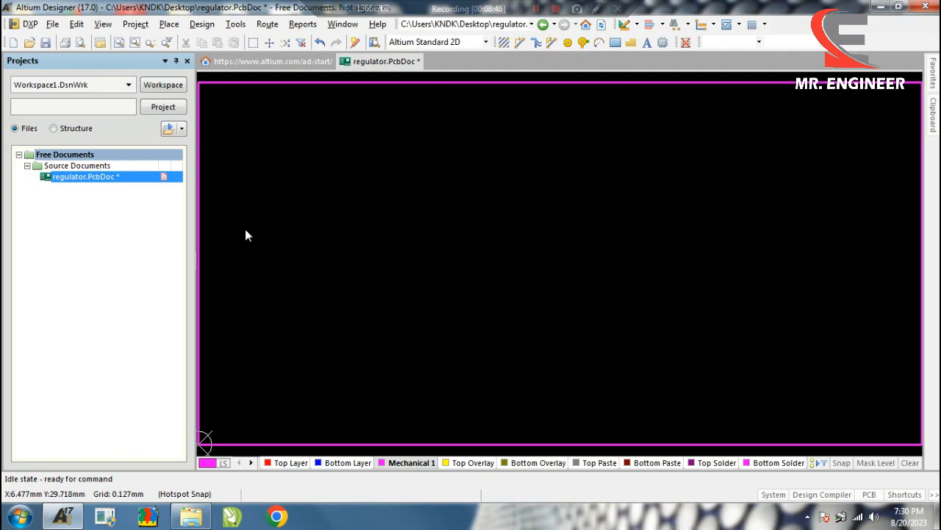
Start placing a component and choose the DIODE_SMC footprint from the Miscellaneous Devices library
key("p")
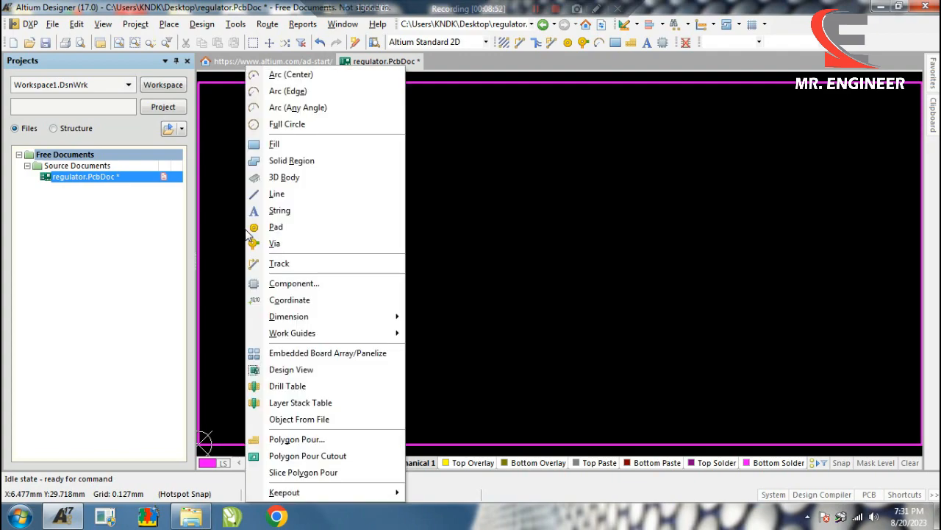
key("Escape")
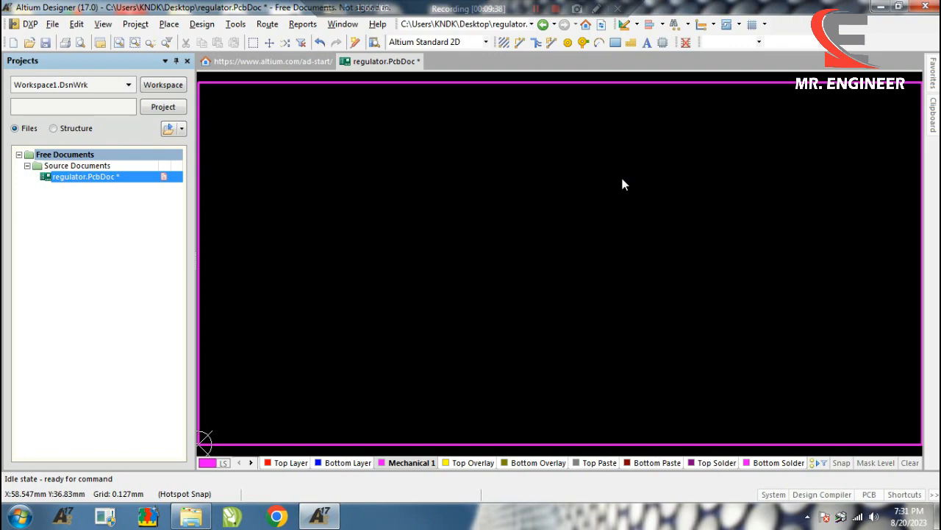
key("p")
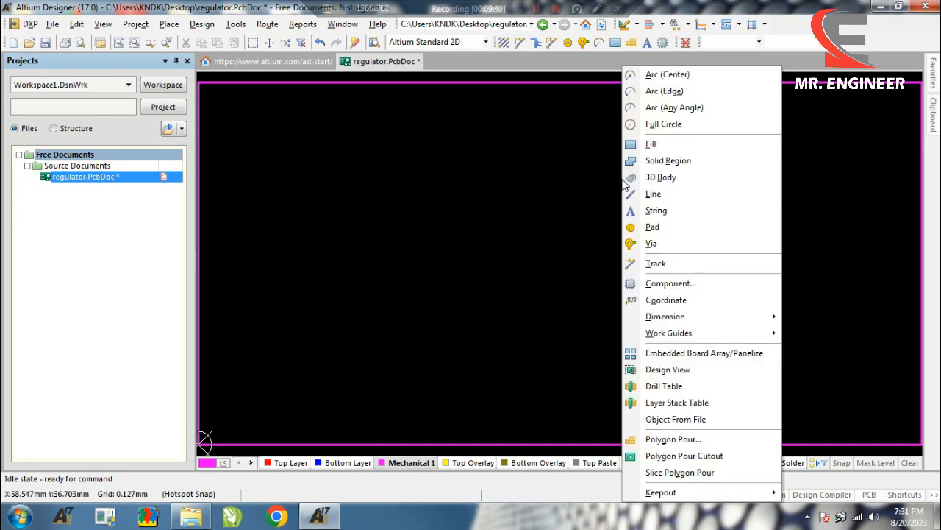
key("c")
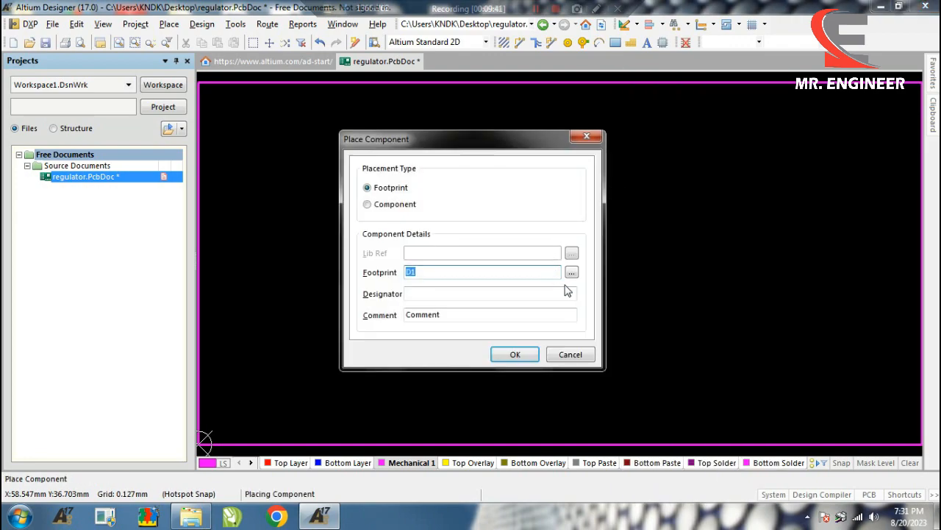
left_click(573, 273)
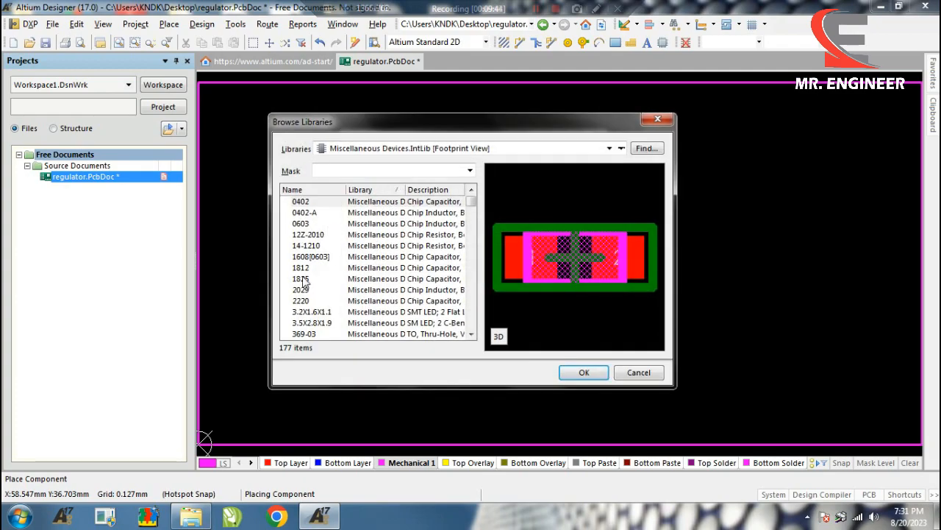
left_click(304, 279)
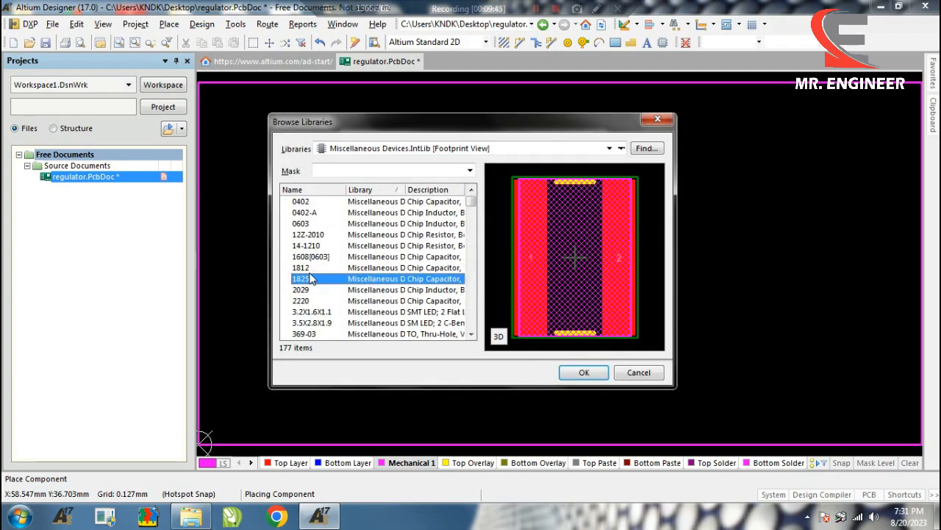
key("Down")
key("Down")
key("Down")
key("Down")
key("Down")
key("Down")
key("Down")
key("Down")
key("Down")
key("Down")
key("Down")
key("Down")
key("Down")
key("Down")
key("Down")
key("Down")
key("Down")
key("Down")
key("Down")
key("Down")
key("Down")
key("Down")
key("Down")
key("b")
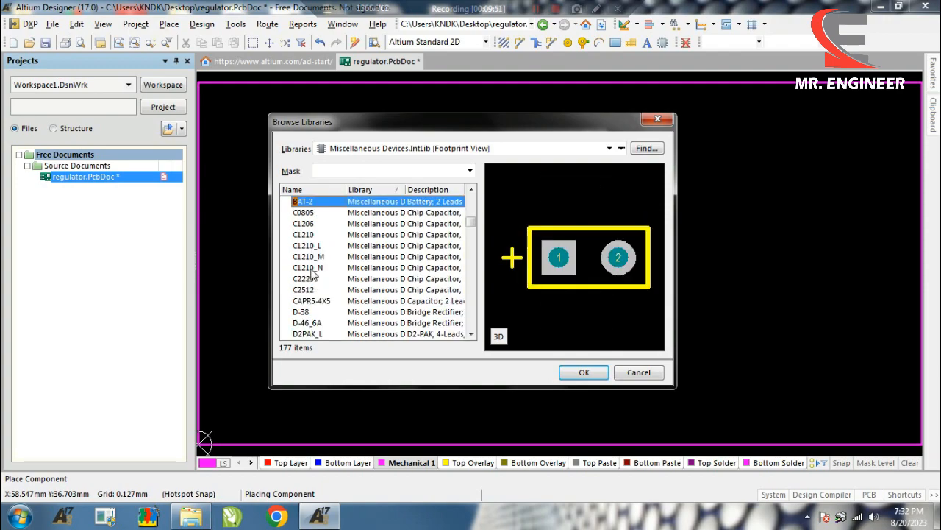
key("Down")
key("Down")
key("Down")
key("Down")
key("Down")
key("Down")
key("Down")
key("Down")
key("Down")
key("Down")
key("Down")
key("Down")
key("Down")
key("Down")
key("Down")
key("Down")
key("Down")
key("Down")
key("Down")
key("Down")
key("Up")
key("Up")
key("Up")
key("Up")
key("Up")
key("Up")
key("Up")
key("Down")
key("Down")
key("Down")
key("Down")
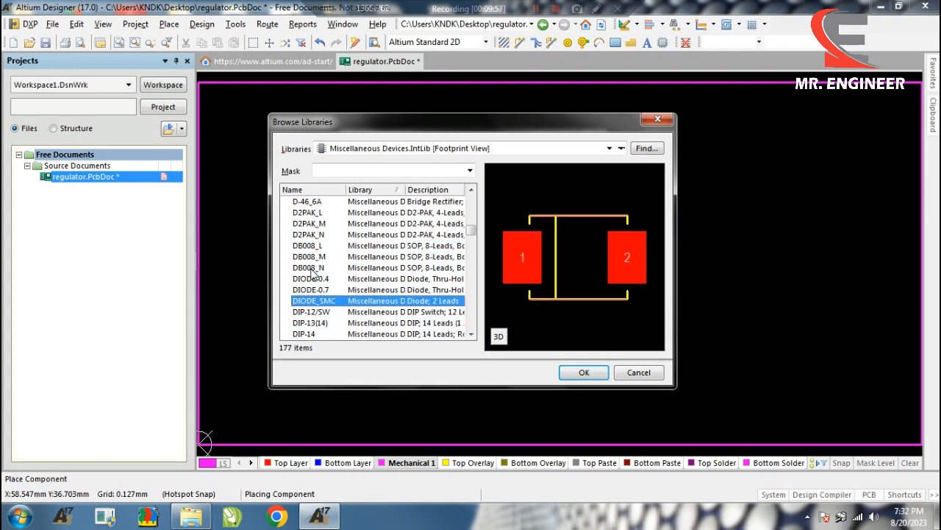
left_click(598, 370)
Place four DIODE_SMC footprints in a row across the middle of the board, numbering the designators from D1
left_click(442, 292)
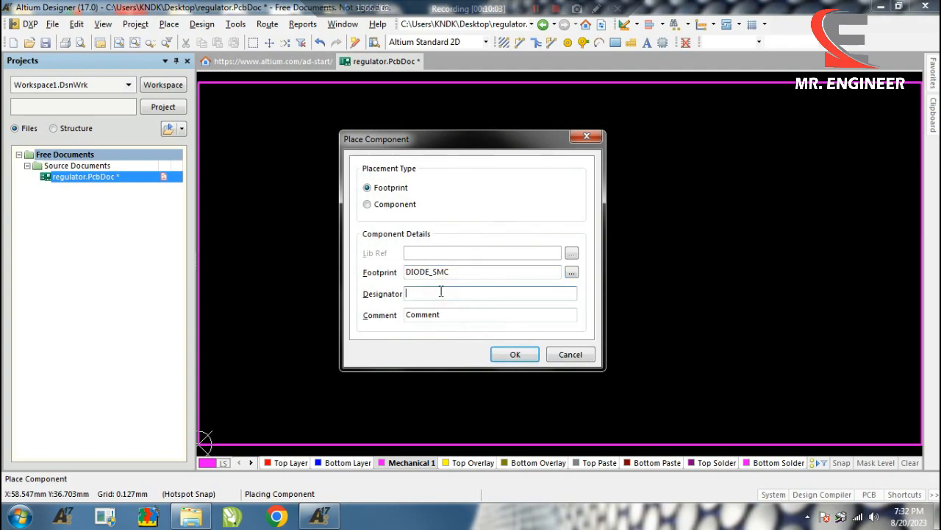
type("D1")
left_click(511, 354)
left_click(349, 242)
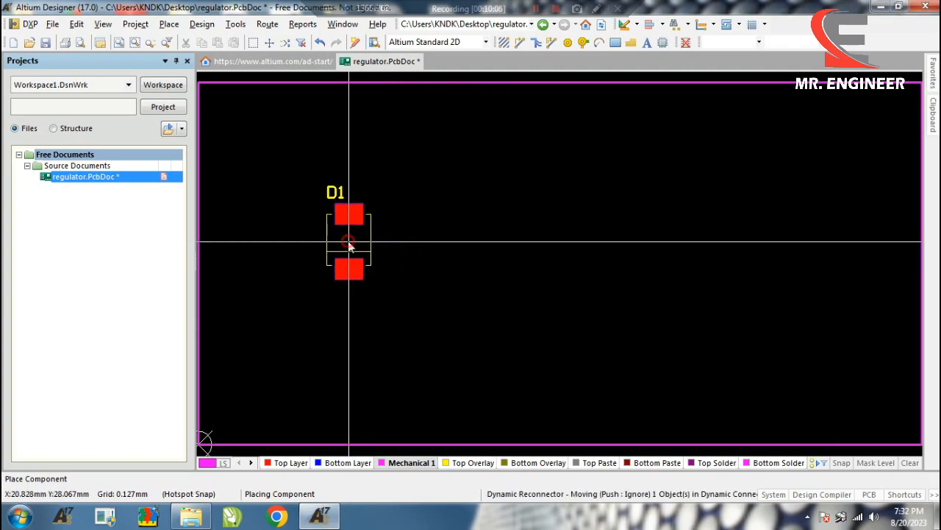
left_click(431, 242)
left_click(500, 239)
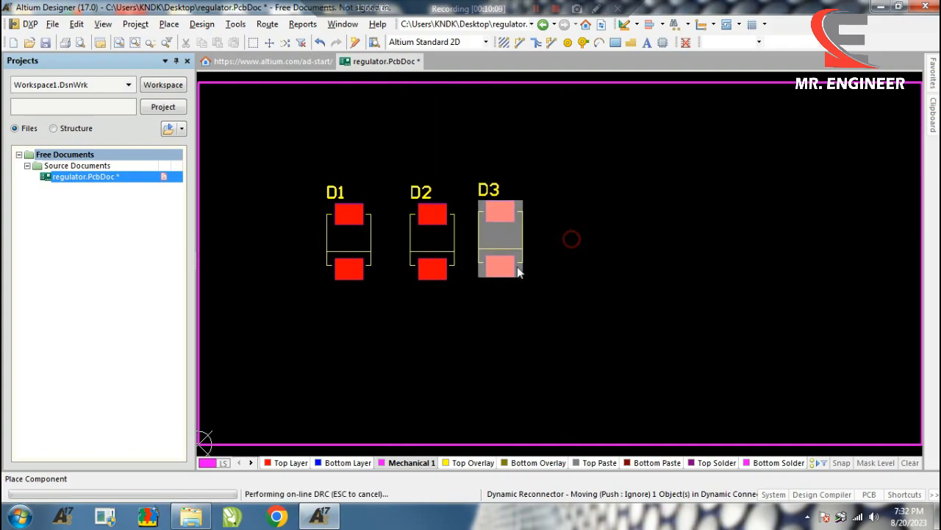
left_click(569, 240)
right_click(454, 328)
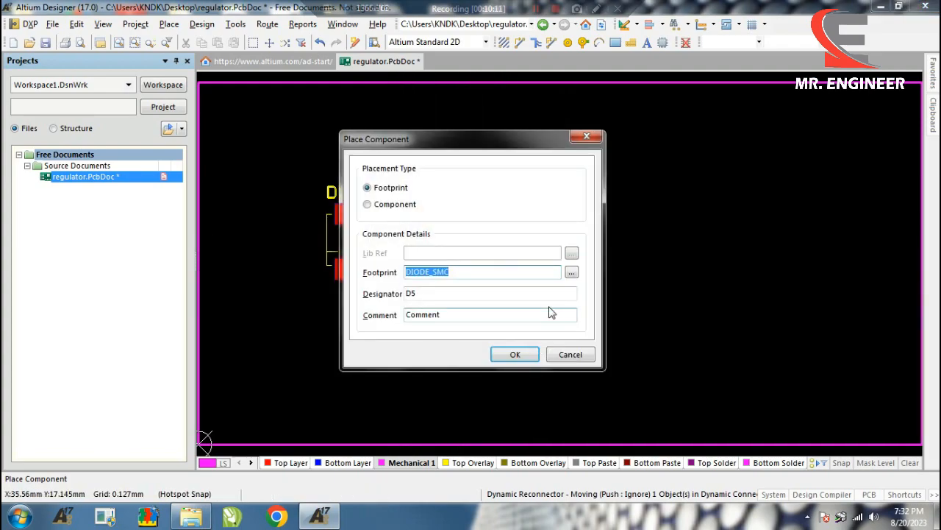
Choose the two-pin header footprint HDR1X2 from the Miscellaneous Connectors library for the next component
left_click(572, 273)
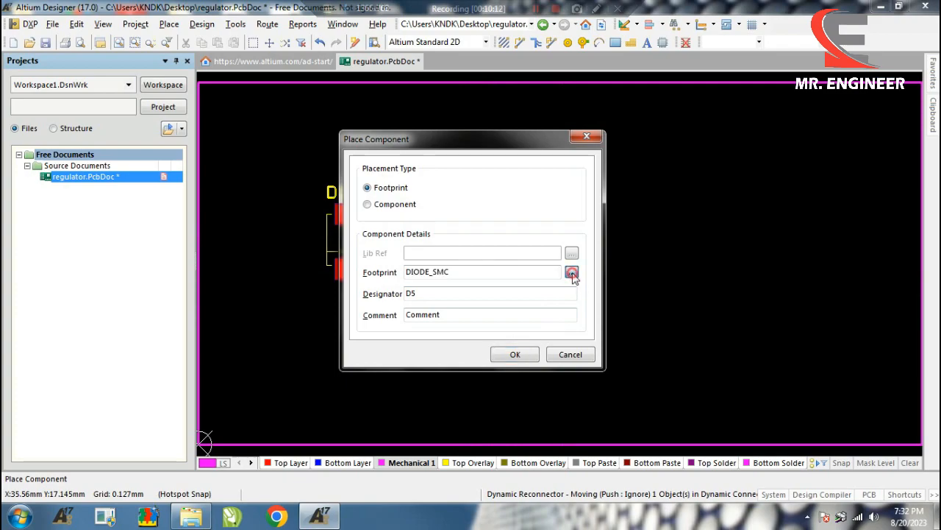
left_click(609, 148)
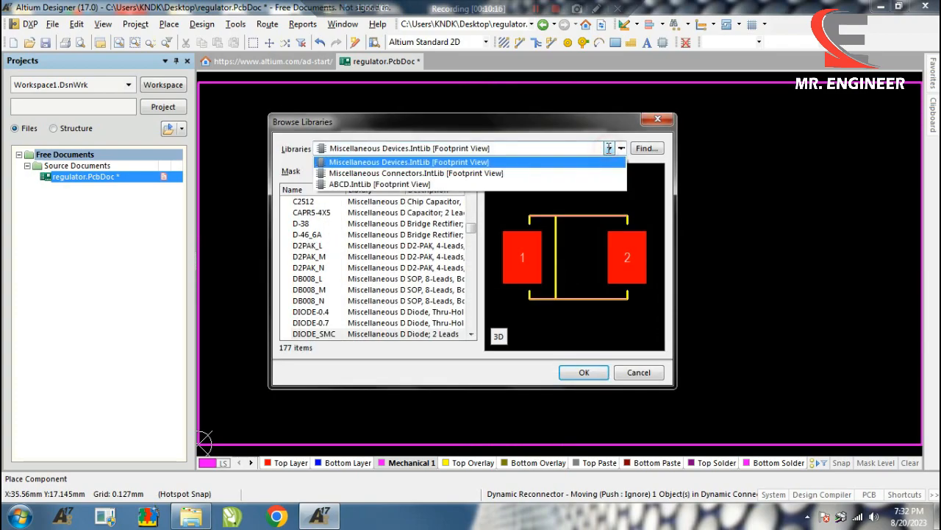
left_click(364, 173)
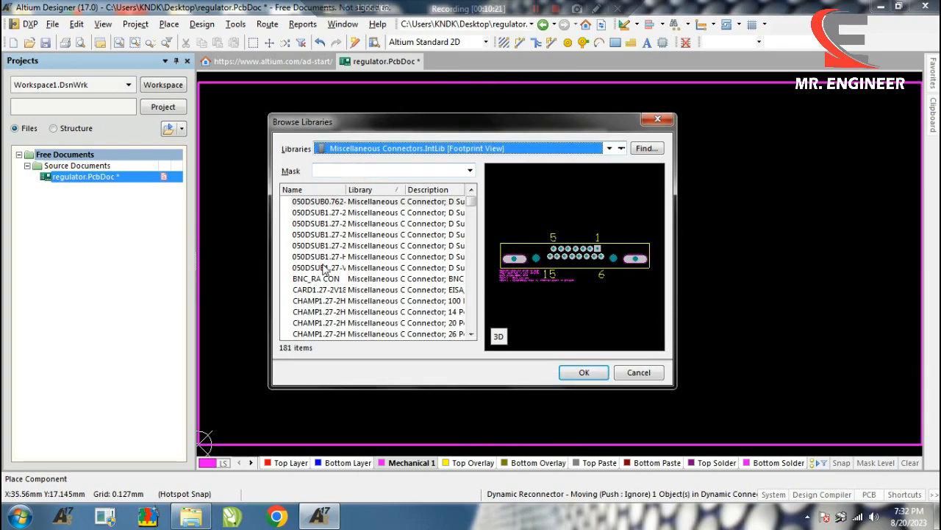
scroll(450, 336, "down", 20)
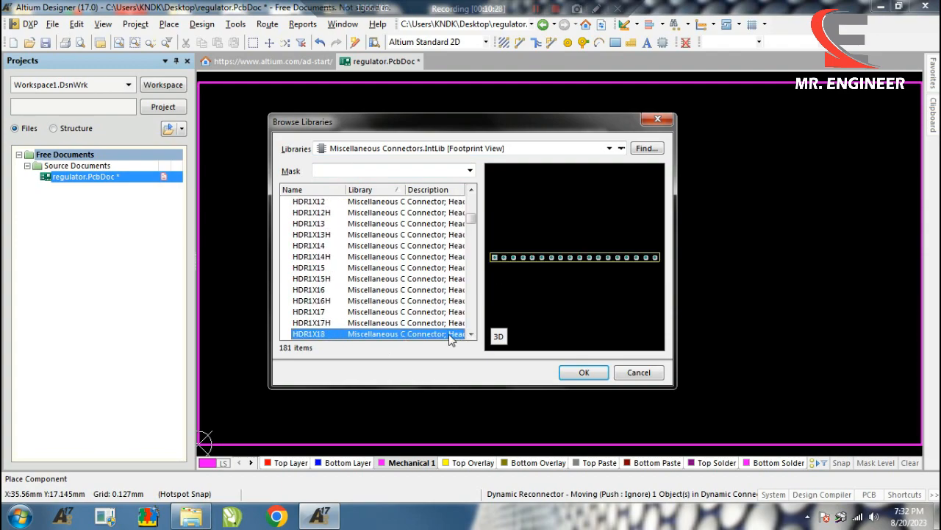
scroll(450, 336, "up", 8)
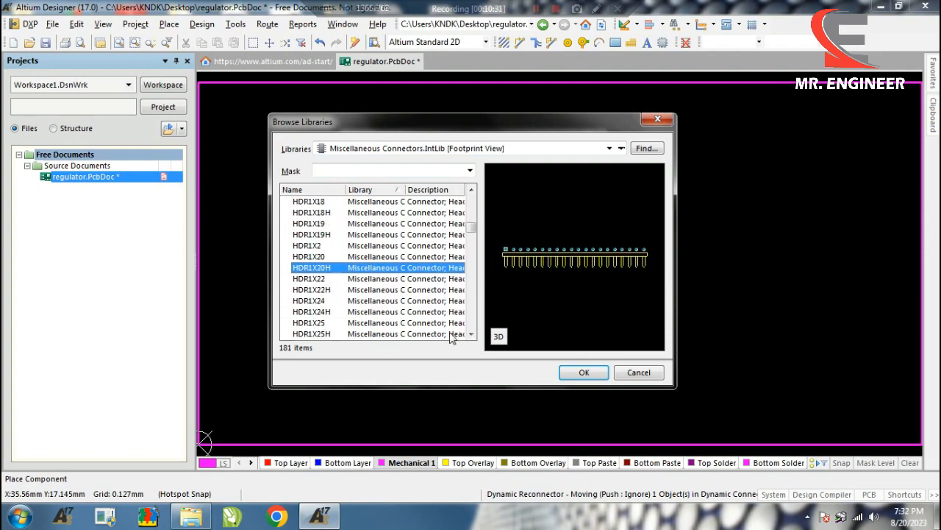
left_click(583, 373)
Place the HDR1X2 header with designator AC near the board's left edge, level with the diodes, and end component placement
left_click(364, 294)
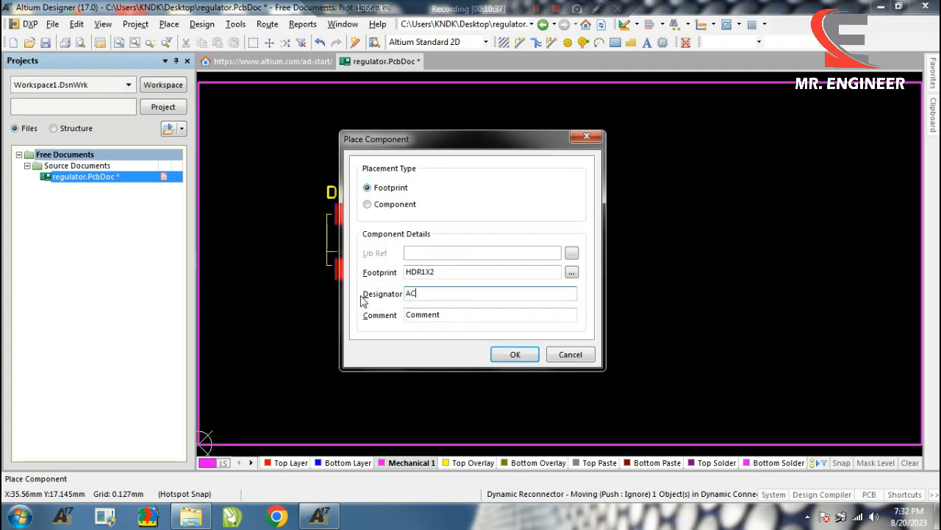
left_click(514, 354)
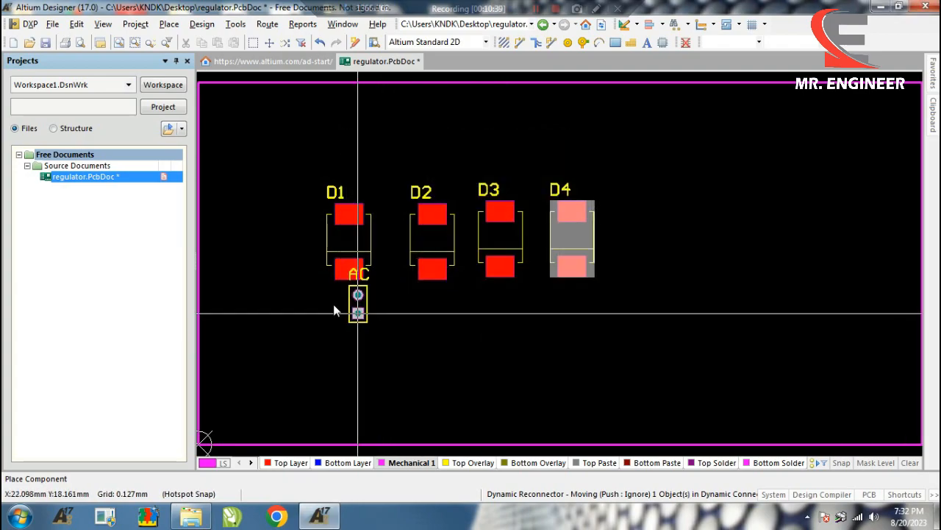
left_click(231, 259)
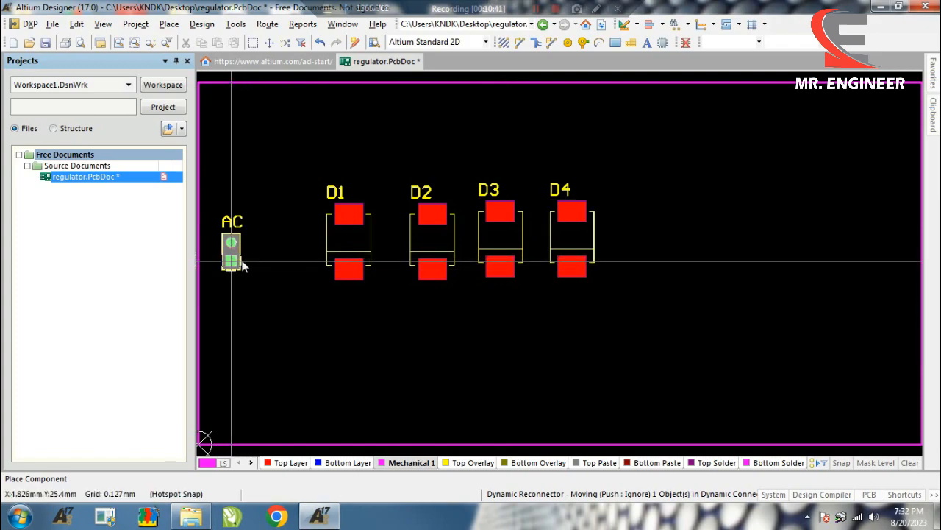
right_click(372, 306)
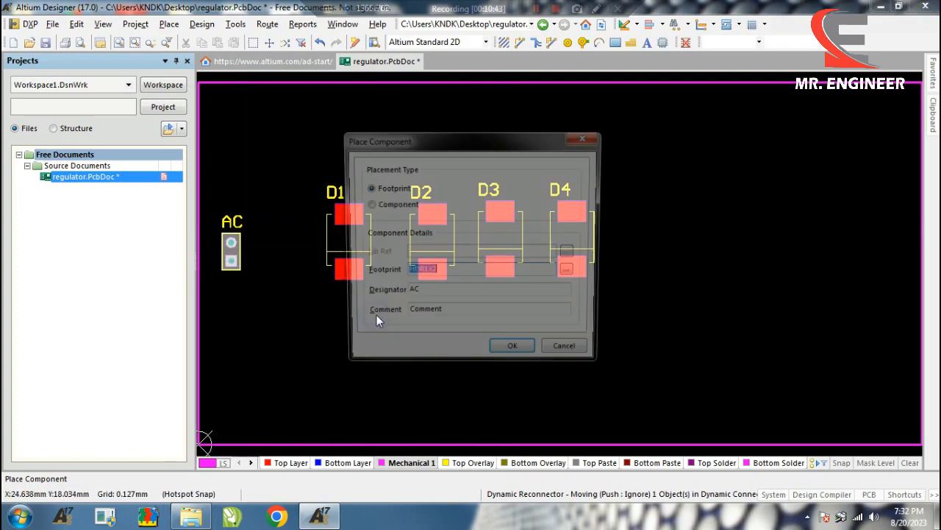
left_click(570, 354)
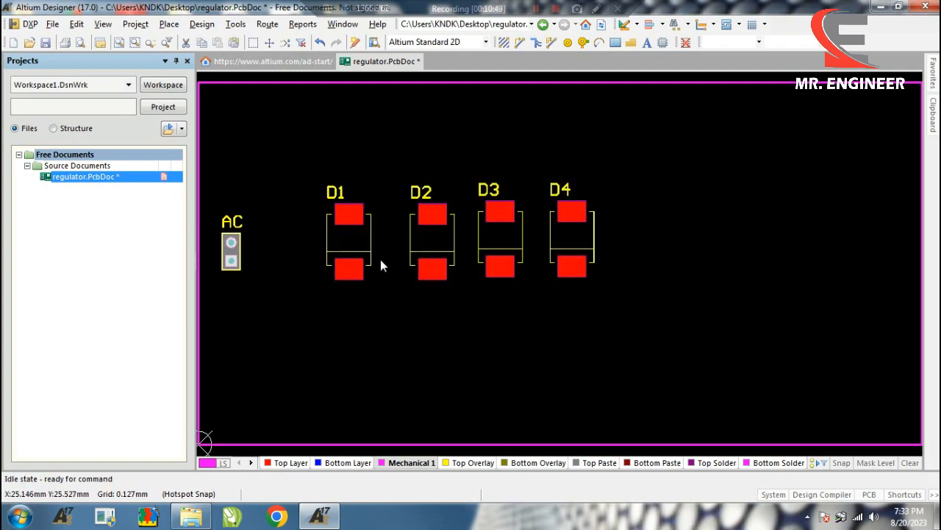
Start placing another component and choose the D2PAK_M footprint from the Miscellaneous Devices library
key("p")
key("c")
left_click(568, 273)
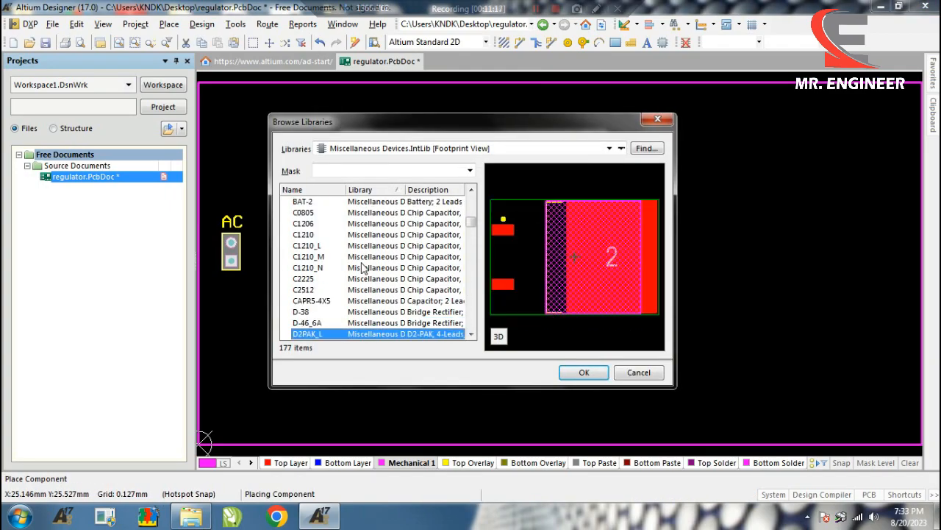
scroll(362, 283, "down", 1)
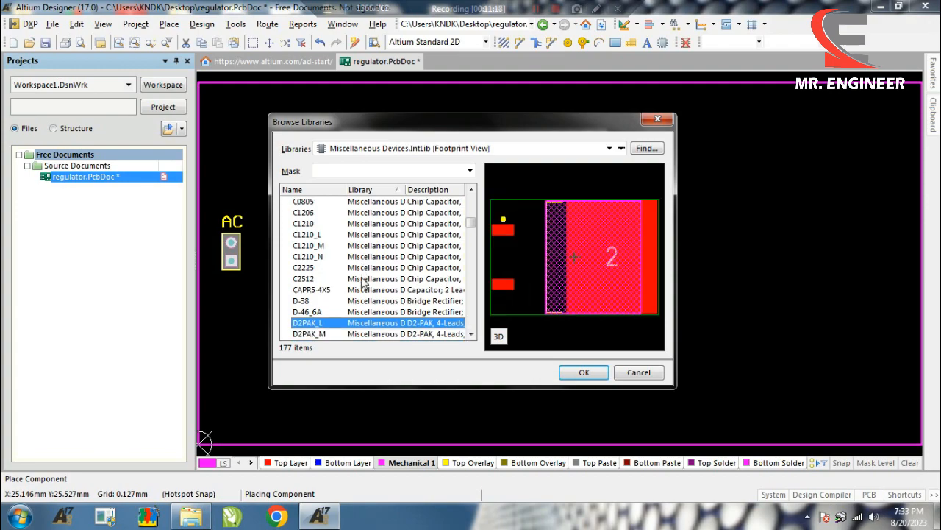
left_click(312, 335)
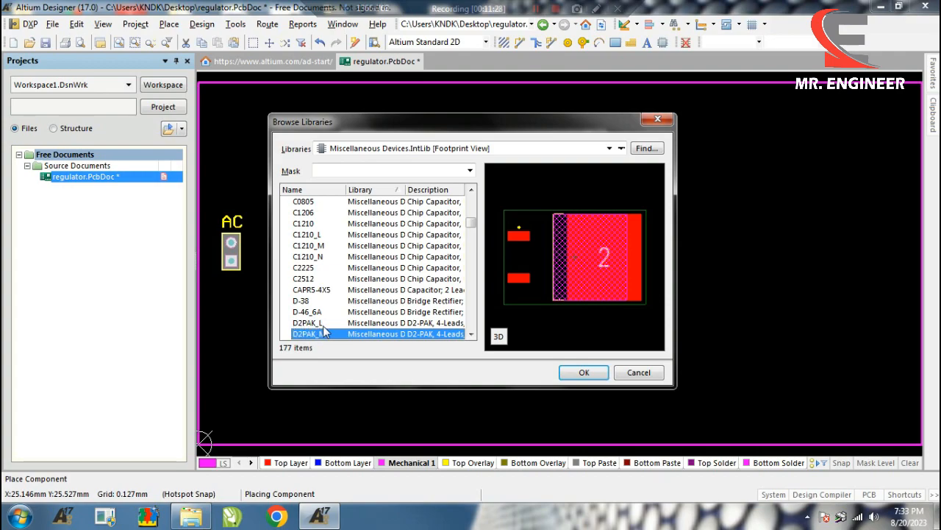
left_click(471, 333)
left_click(472, 334)
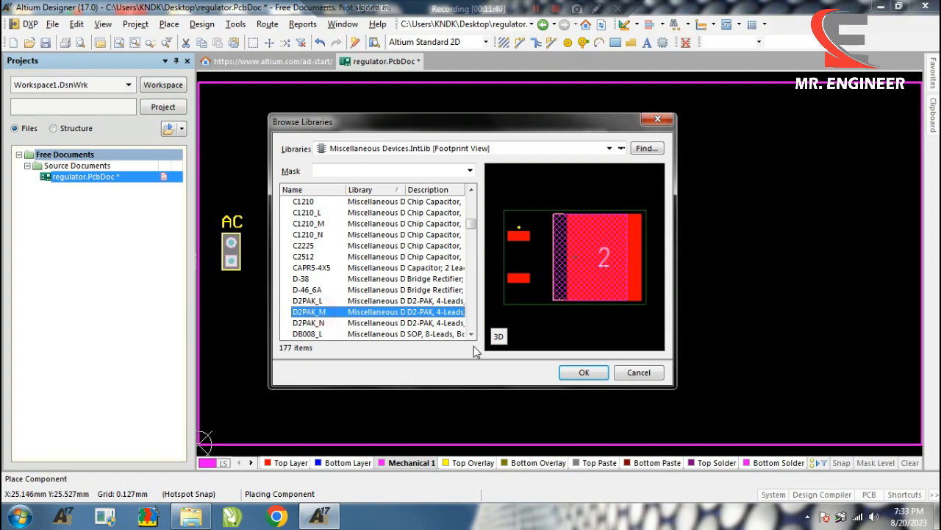
left_click(575, 372)
Place the D2PAK_M regulator footprint with designator 05 directly to the right of diode D4
left_click_drag(428, 292, 392, 298)
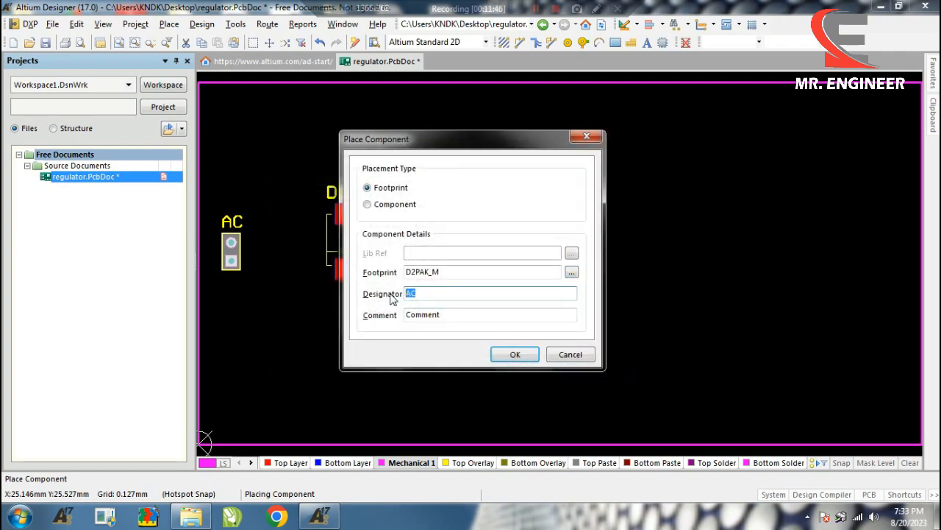
type("05")
left_click(501, 352)
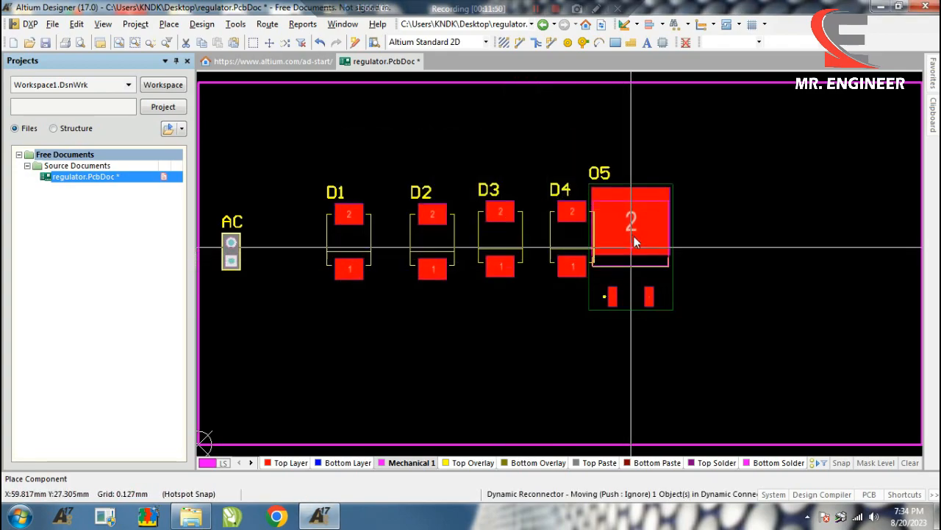
left_click(618, 221)
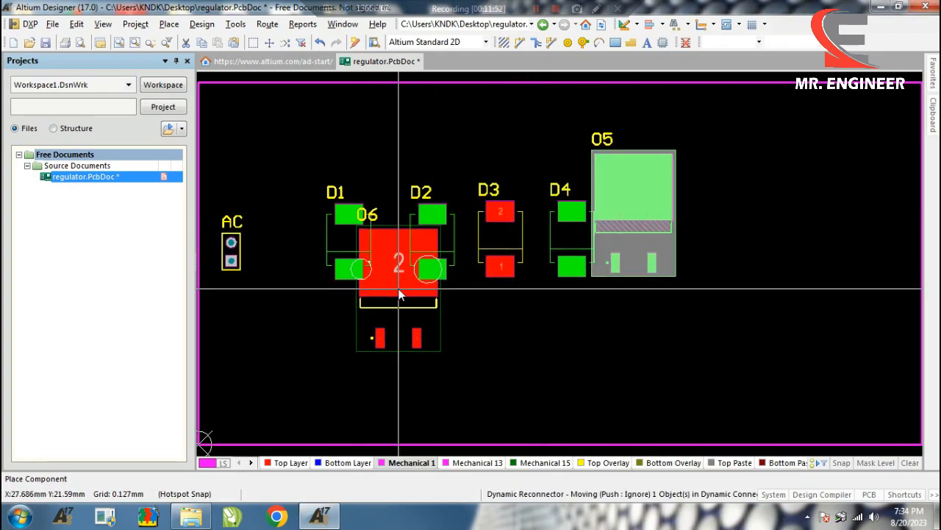
right_click(393, 300)
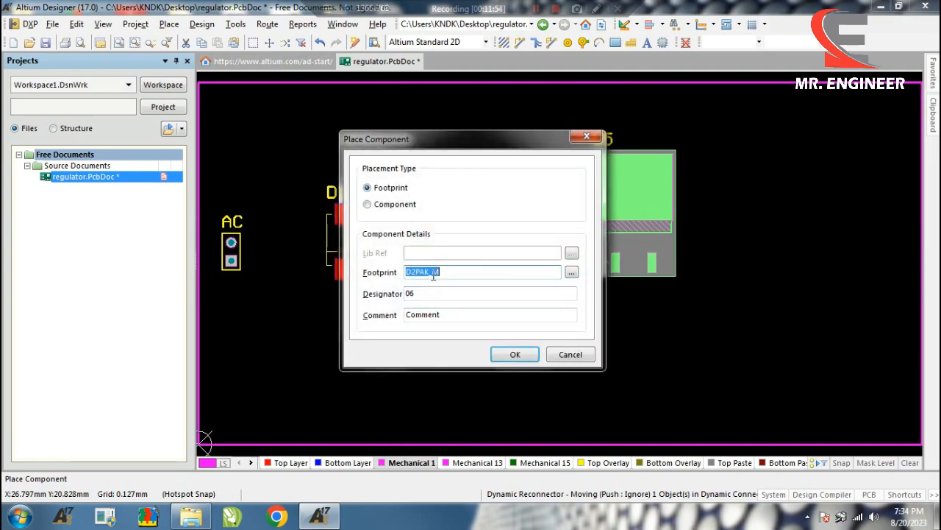
Place a second D2PAK_M footprint with designator 12 to the right of regulator 05, leaving a gap between them
double_click(411, 294)
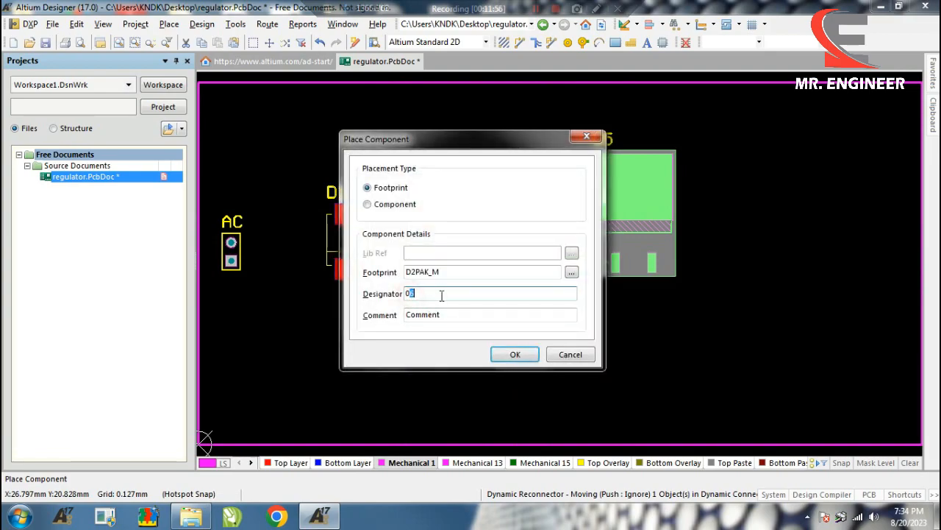
left_click_drag(439, 294, 398, 293)
type("12")
left_click(515, 354)
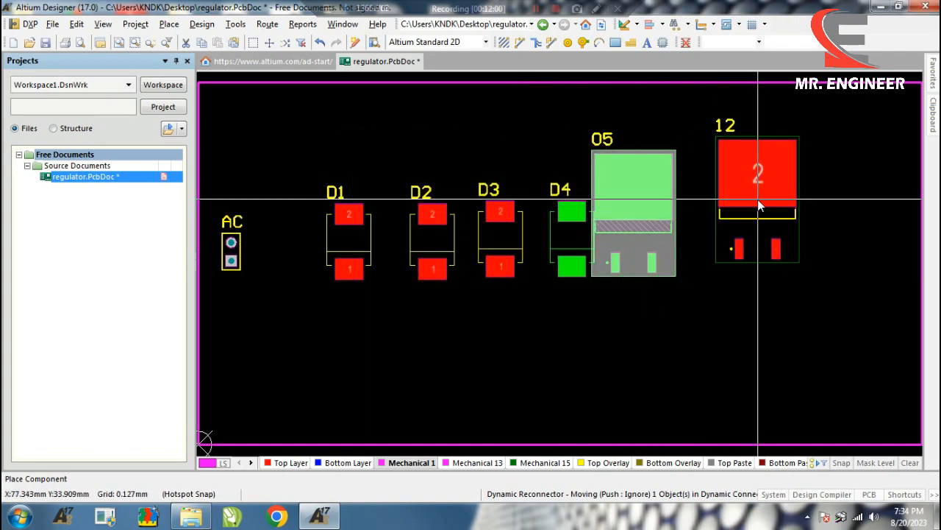
left_click(759, 197)
right_click(407, 289)
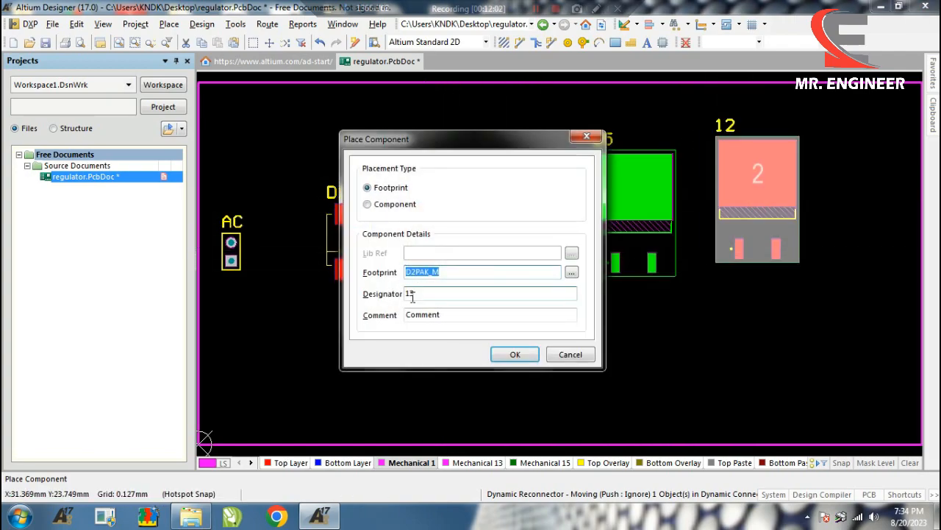
Place a third D2PAK_M footprint with designator 15 between regulator 12 and the board's right edge
left_click_drag(410, 294, 482, 295)
type("5")
left_click(515, 353)
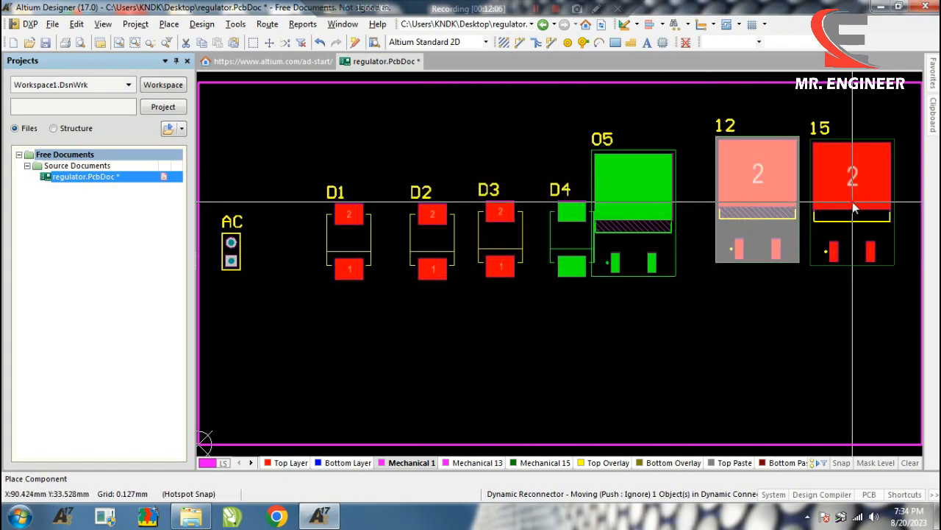
left_click(854, 208)
key("Escape")
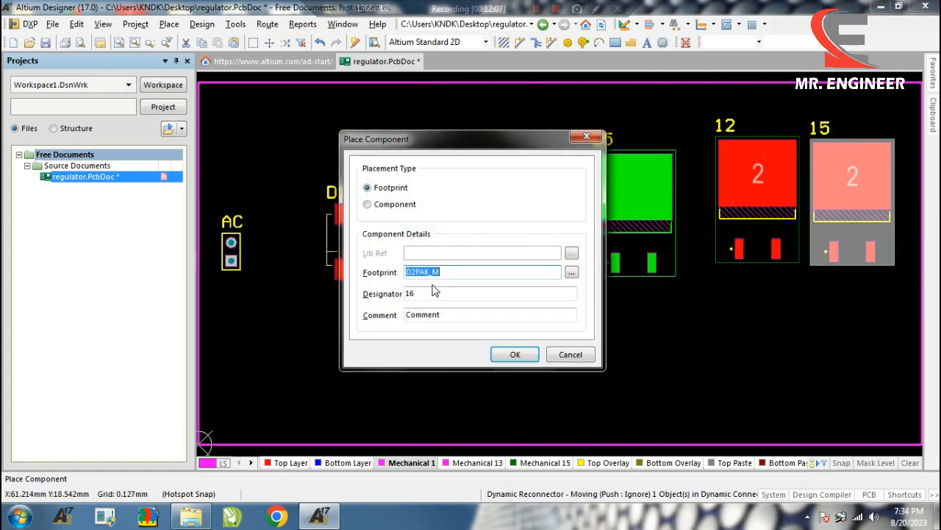
Start placing a new component and choose the RB7.6-15 capacitor footprint from the Miscellaneous Devices library
left_click(567, 359)
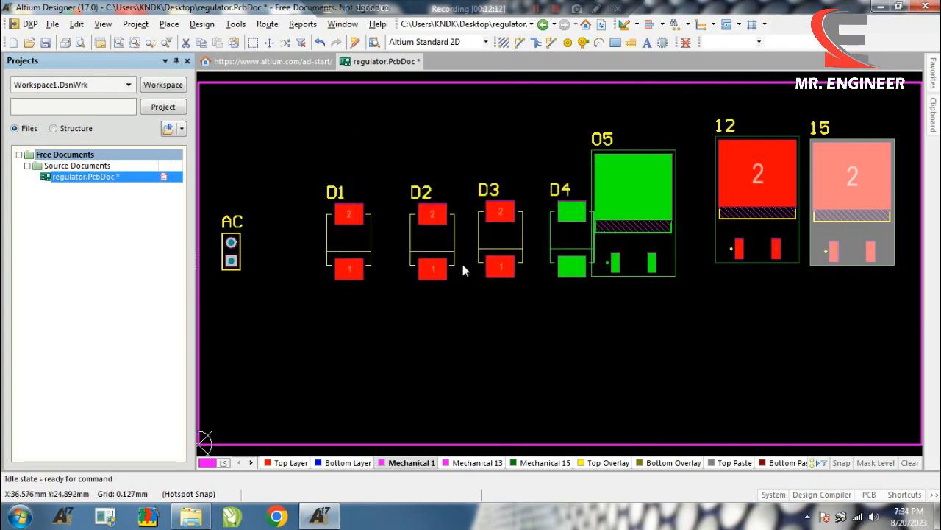
key("p")
key("c")
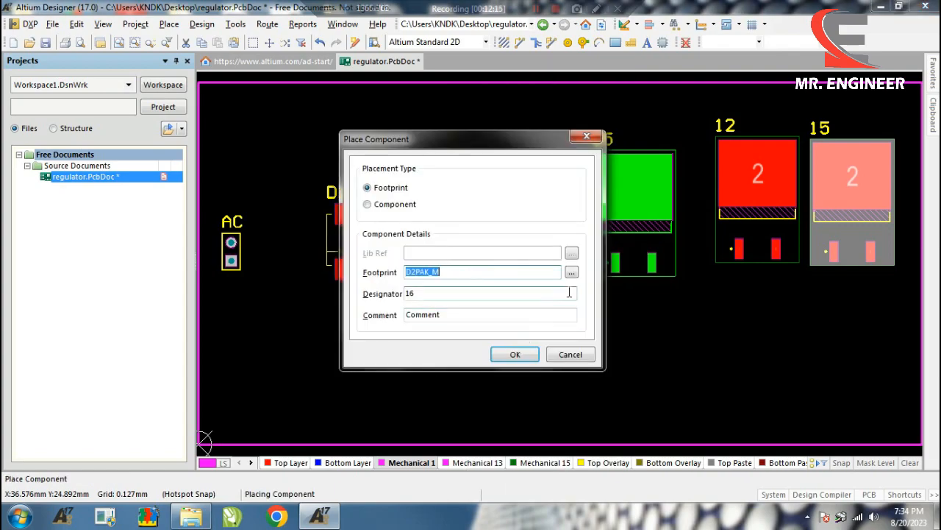
left_click(571, 271)
left_click(307, 248)
key("Up")
left_click(307, 256)
left_click(581, 372)
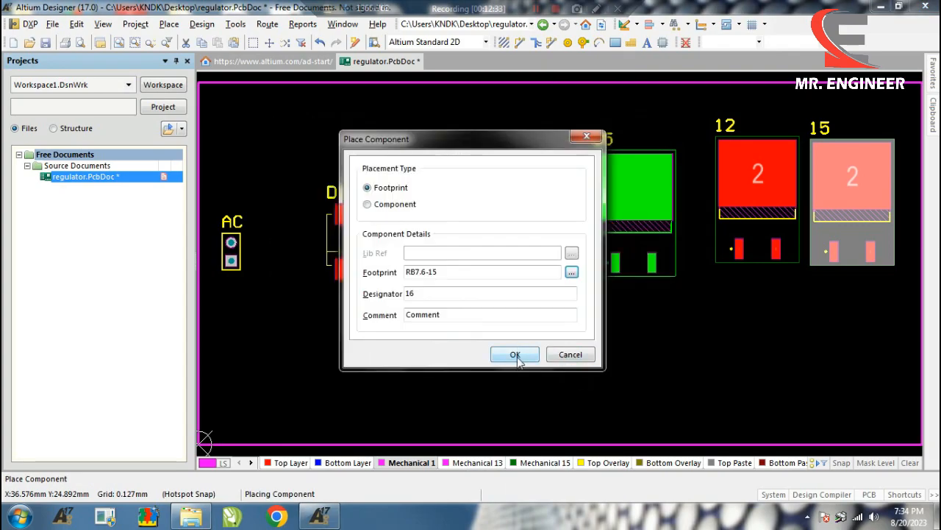
Set the designator to C1 and place three RB7.6-15 capacitors, C1, C2 and C3, in a row along the board's lower half
type("C1")
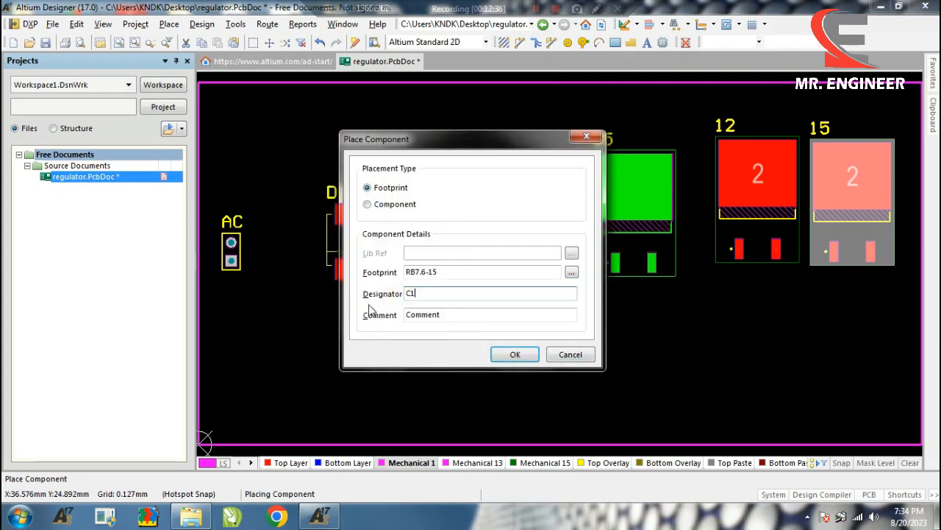
left_click(515, 354)
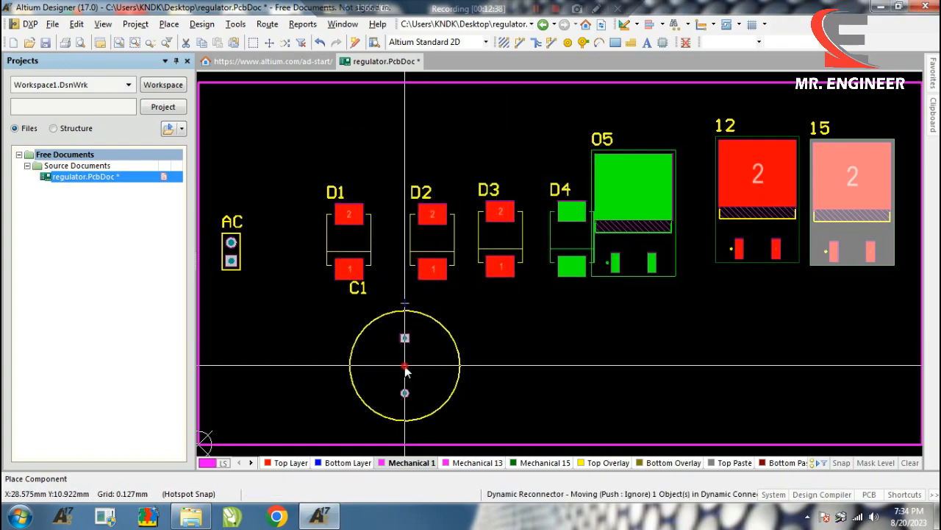
left_click(405, 364)
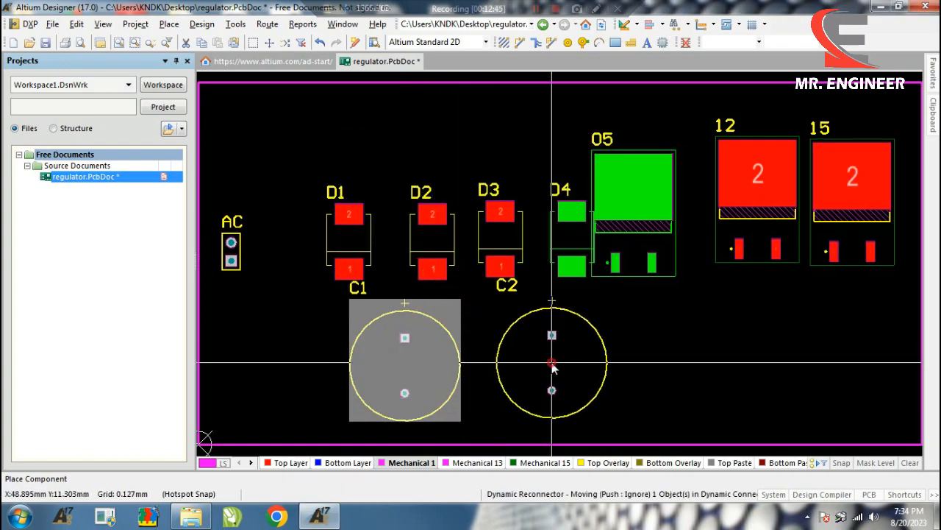
left_click(552, 360)
right_click(690, 357)
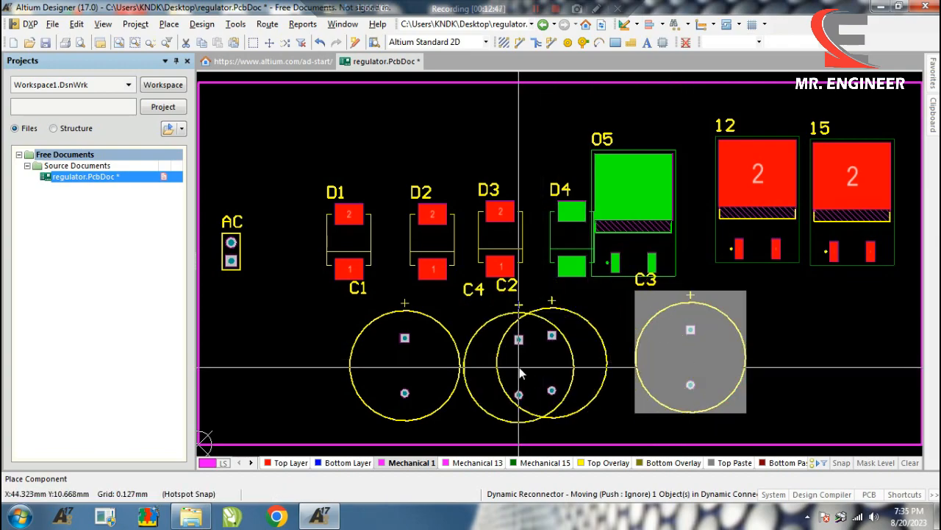
right_click(405, 368)
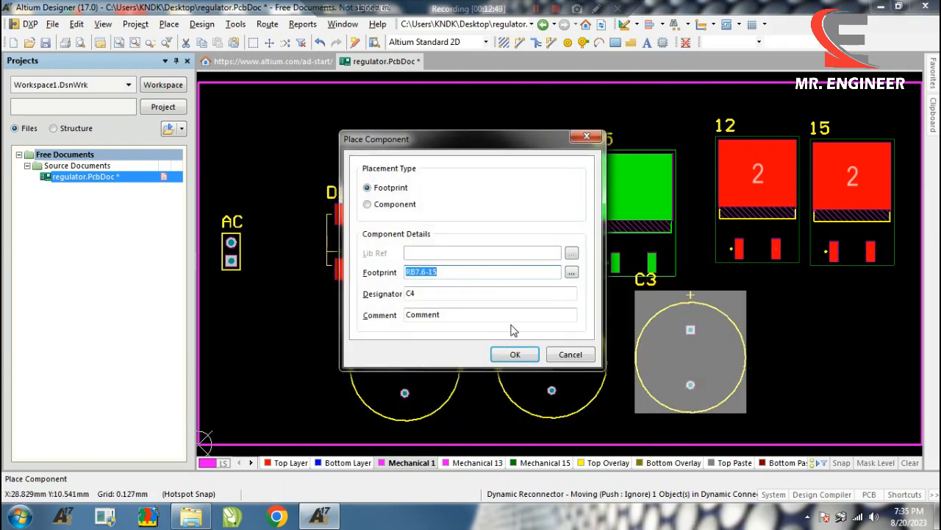
left_click(572, 273)
left_click(307, 248)
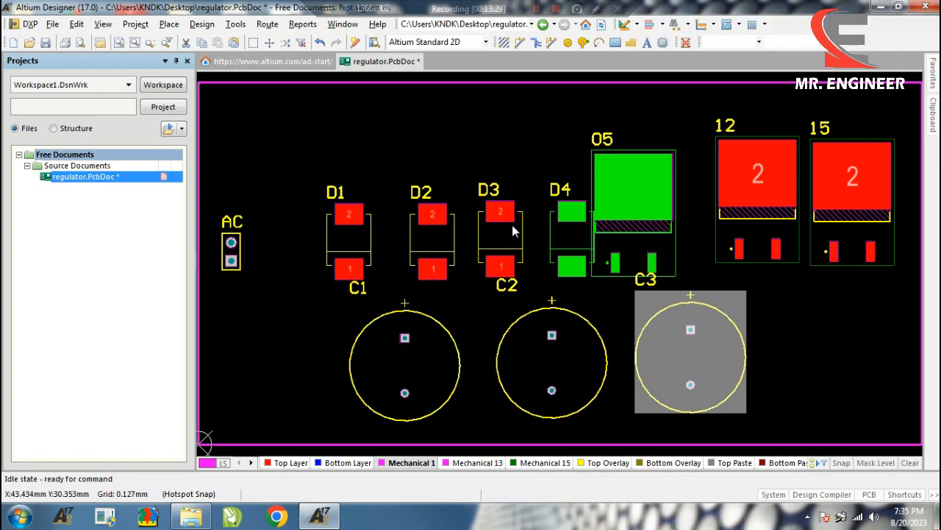
left_click(808, 357)
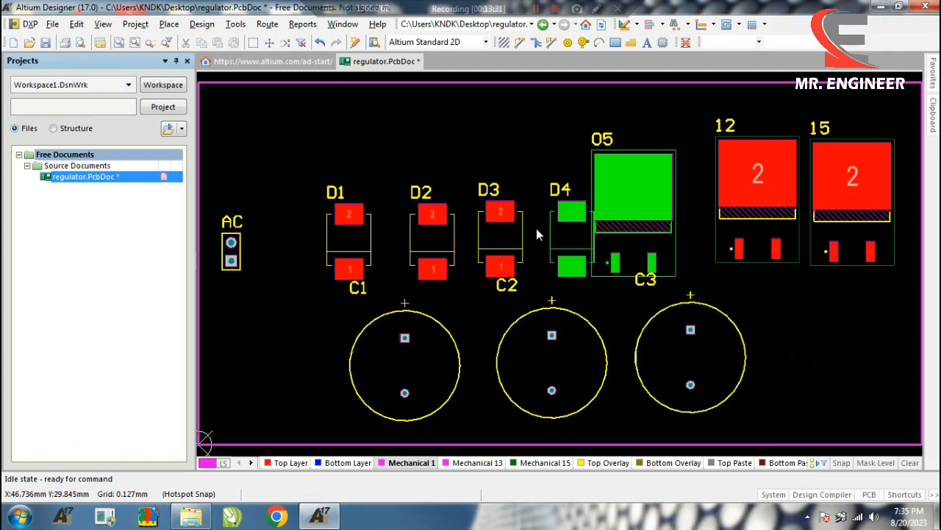
Start placing a new component and choose the HDR1X2 footprint from the Miscellaneous Connectors library
key("p")
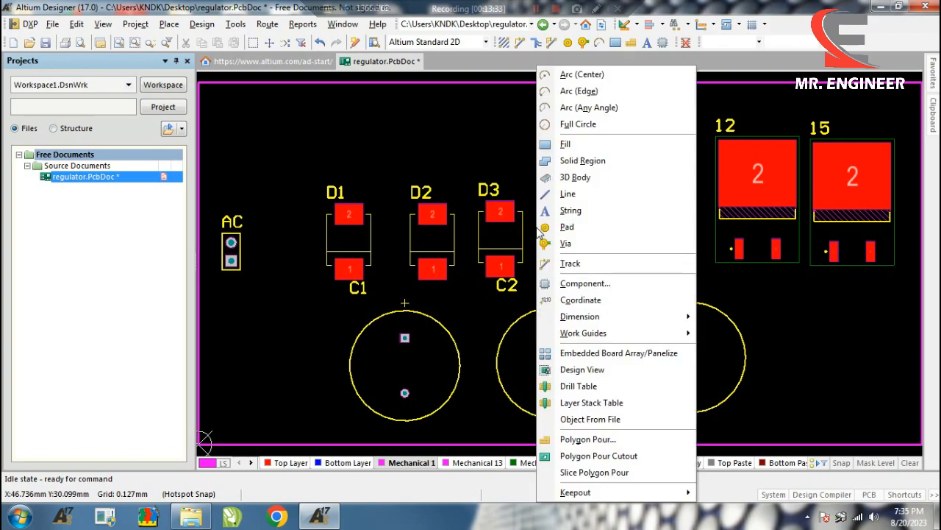
key("c")
left_click(567, 269)
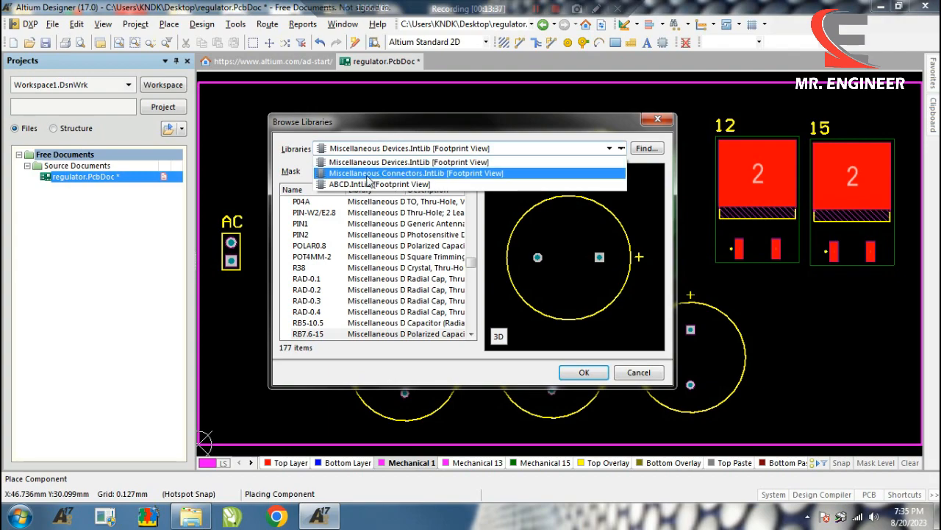
left_click(411, 172)
scroll(311, 246, "down", 5)
left_click(302, 333)
left_click(581, 373)
Set the designator to OUT1 and place three HDR1X2 headers, OUT1, OUT2 and OUT3, in a column just inside the board's right edge
double_click(416, 294)
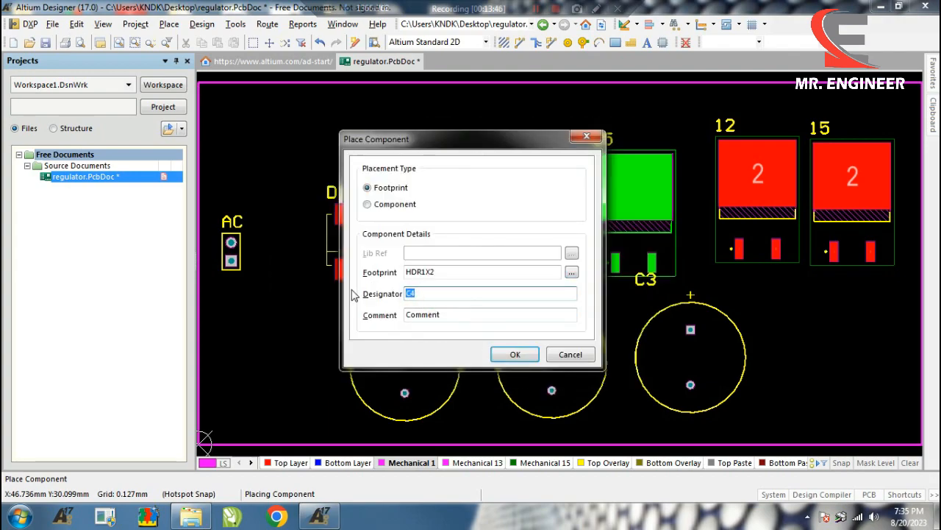
type("OUT1")
left_click(518, 354)
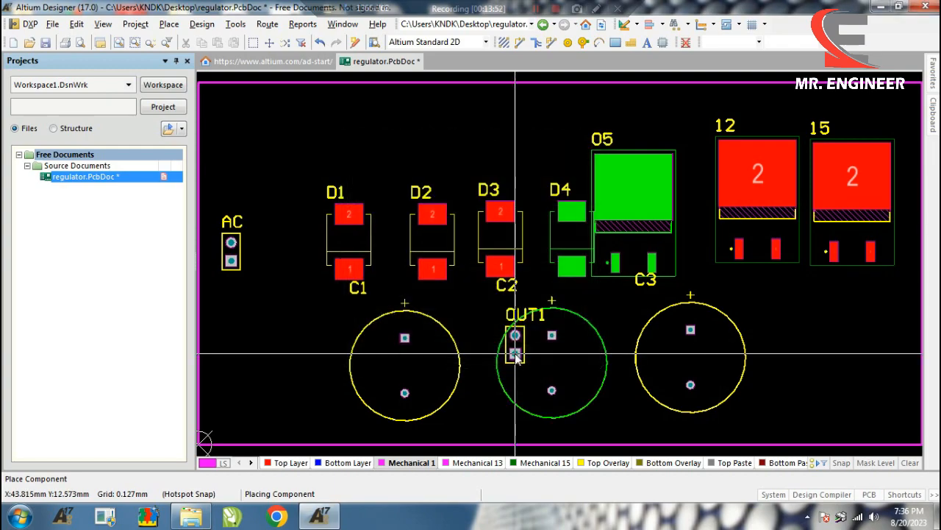
key("Page_Down")
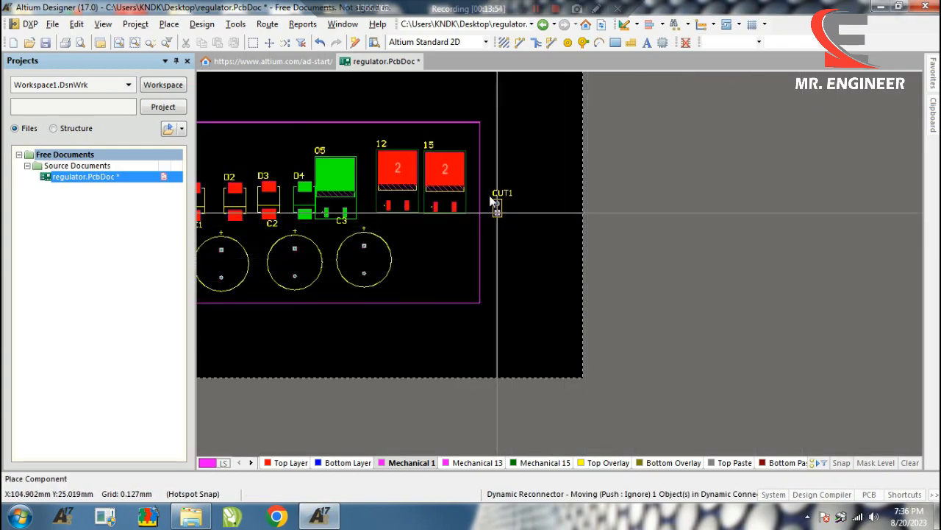
key("Page_Up")
left_click(465, 158)
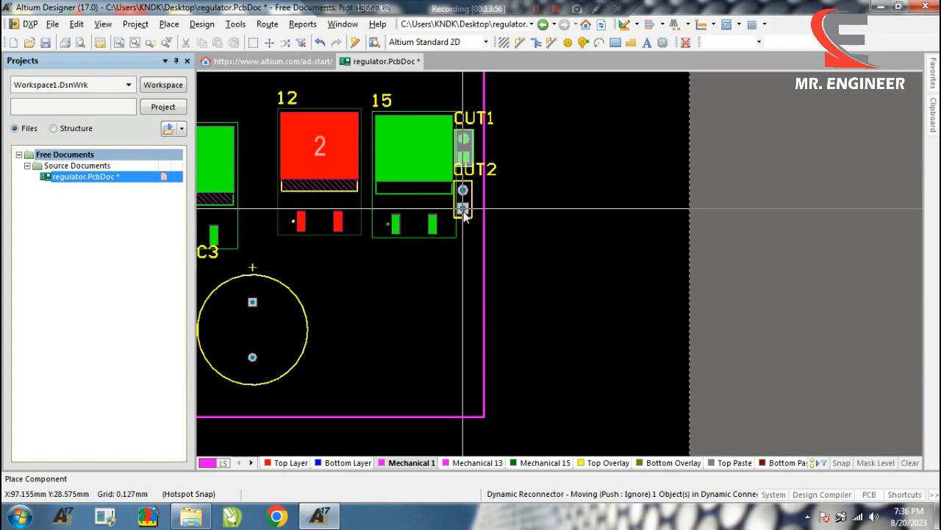
left_click(464, 228)
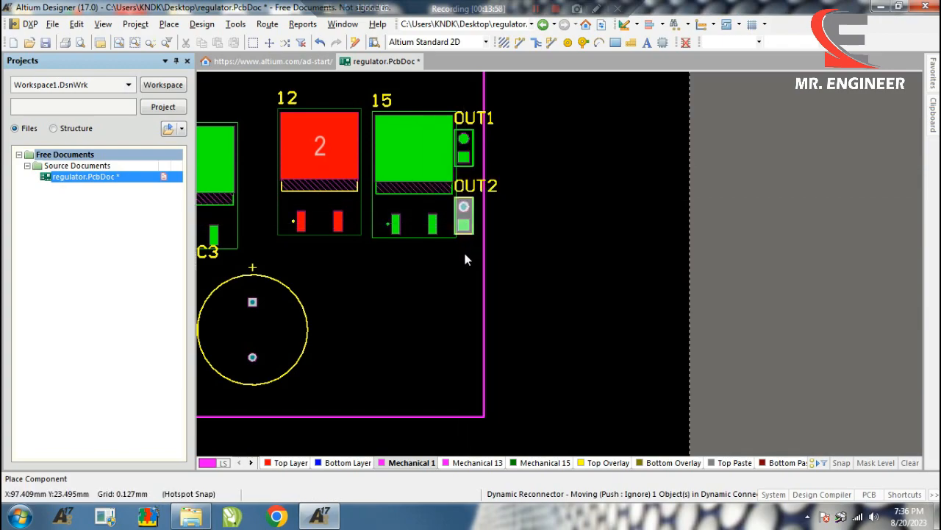
left_click(465, 292)
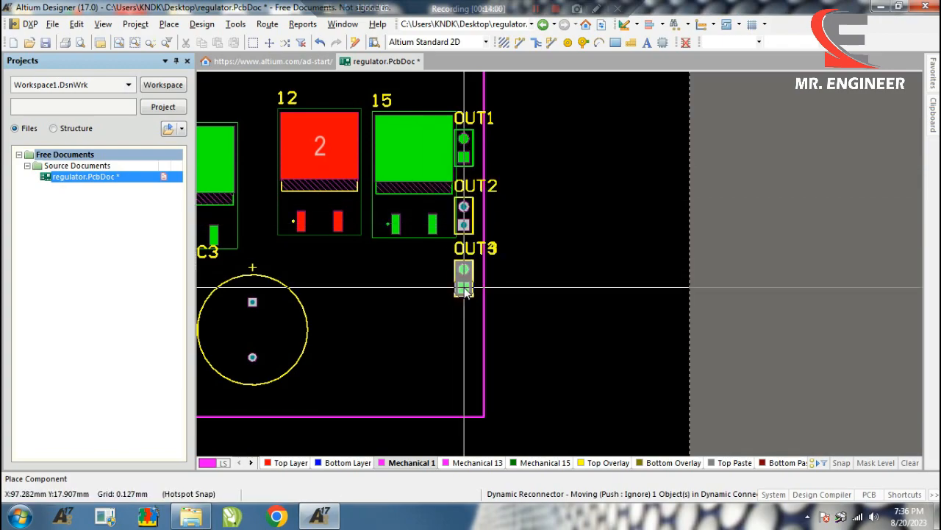
key("Escape")
left_click(587, 359)
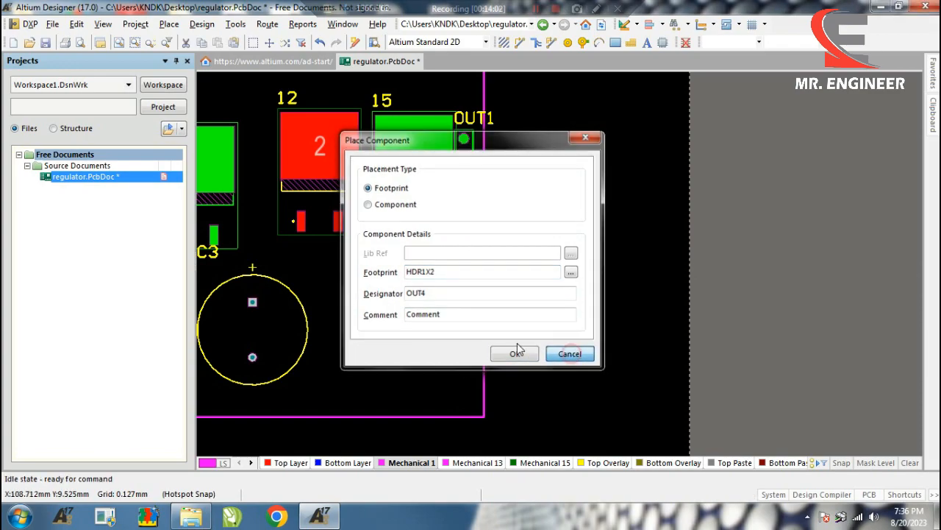
Rotate diode D1 to horizontal and move it above and slightly right of the AC header, near the board's upper-left corner
key("Page_Down")
key("Home")
key("ctrl+Page_Down")
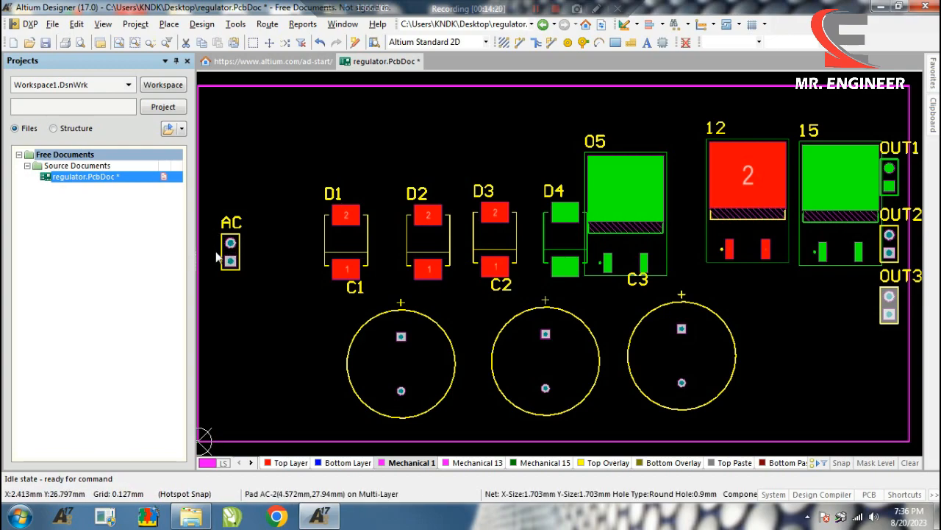
right_click(247, 240)
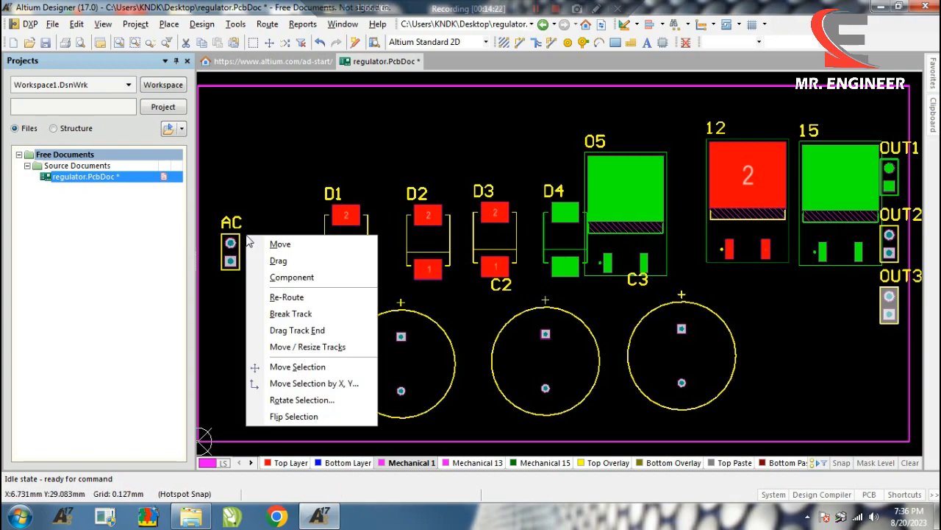
left_click(291, 276)
left_click(345, 235)
key("space")
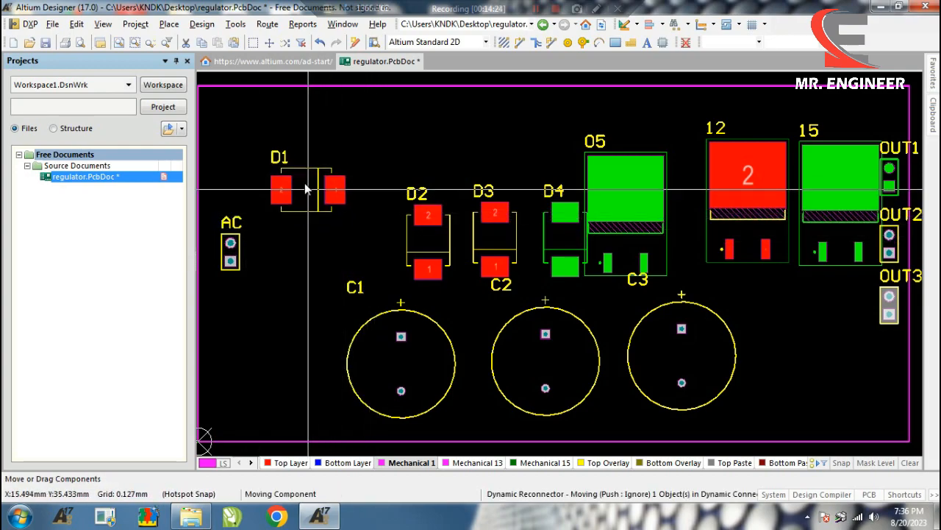
left_click(298, 159)
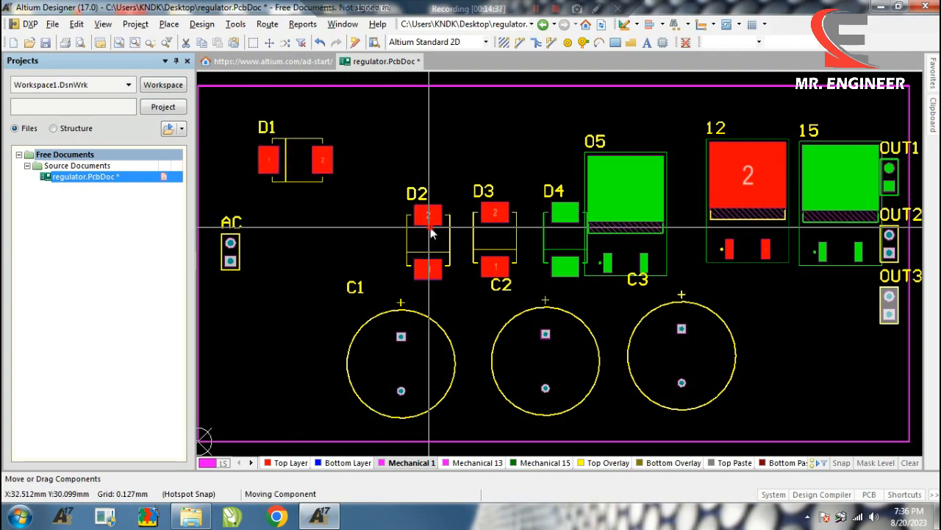
Rotate diode D2 to horizontal and place it directly below D1, beside the AC header
left_click(430, 227)
key("space")
left_click(270, 230)
Rotate diode D3 to horizontal and place it directly below D2 in the same column
left_click(495, 241)
key("space")
key("space")
key("space")
key("space")
key("space")
left_click(296, 296)
left_click(297, 296)
Rotate diode D4 to horizontal, place it below D3 at the bottom of the diode column, and clear the selection
left_click(559, 261)
key("space")
left_click(325, 368)
right_click(388, 290)
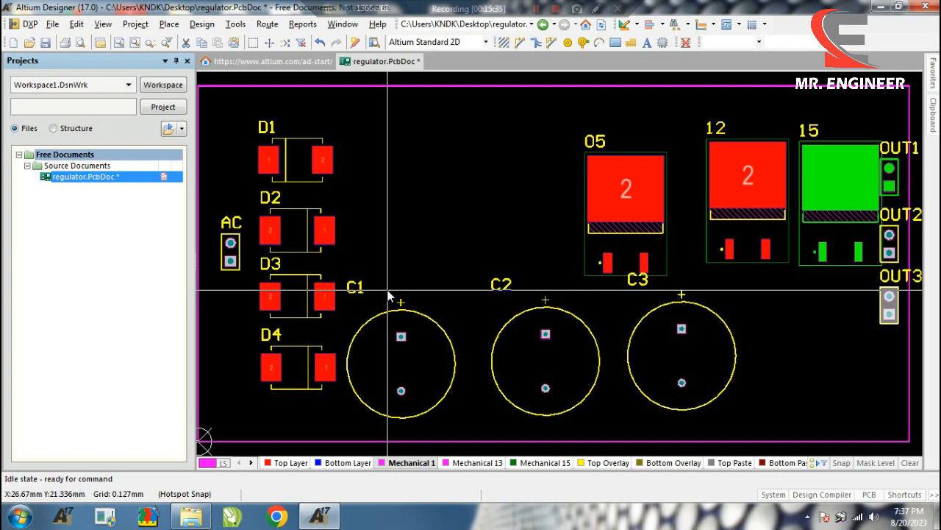
right_click(388, 291)
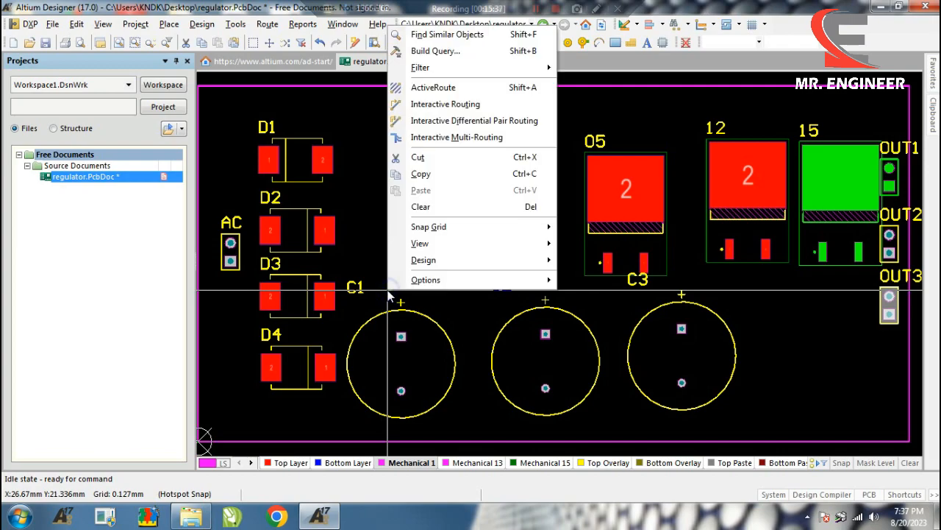
left_click(355, 180)
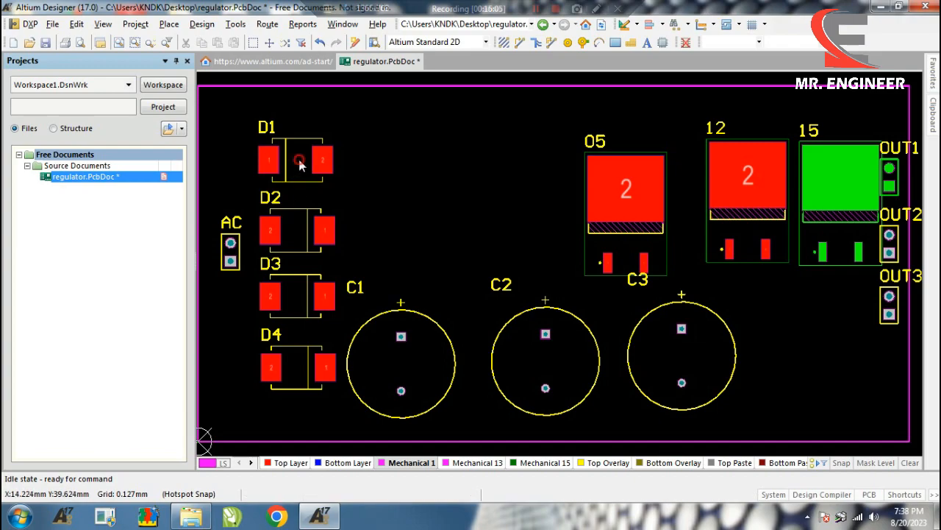
Move diode D1 to the Bottom Layer in its component properties
double_click(298, 156)
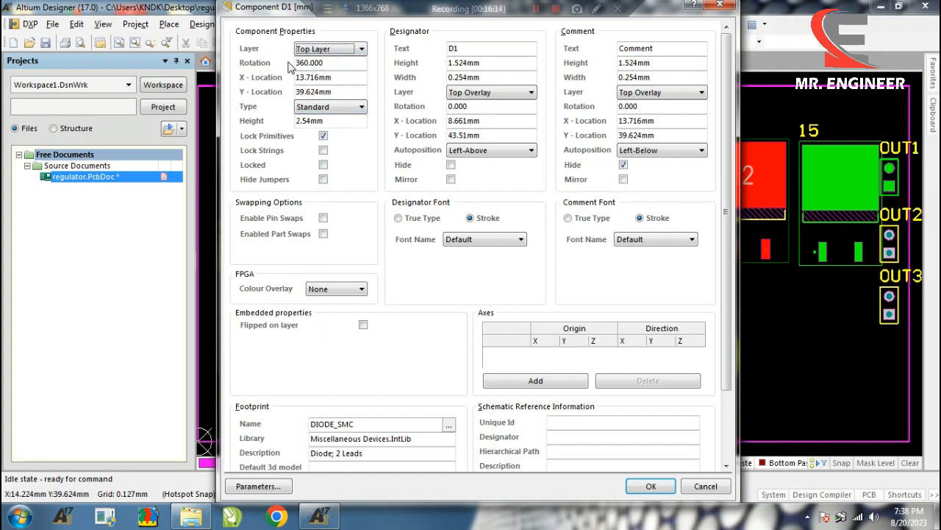
left_click(320, 50)
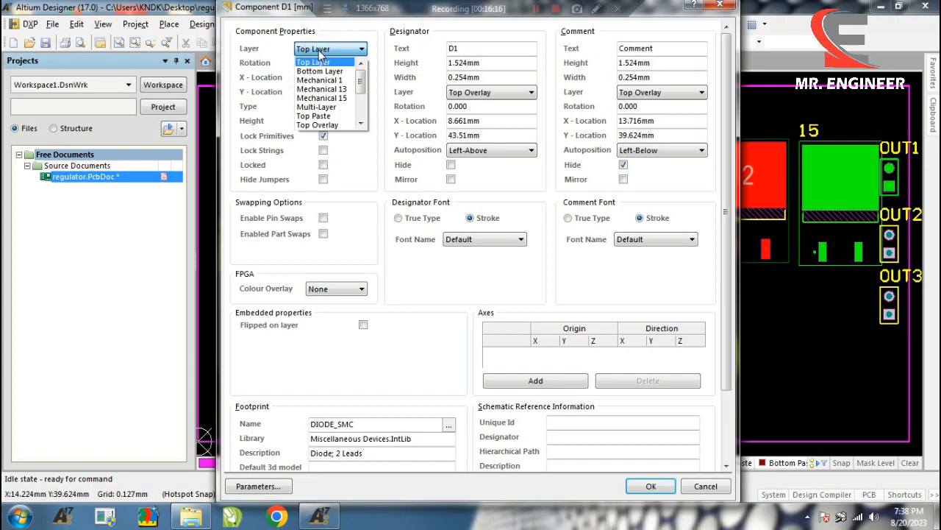
left_click(319, 71)
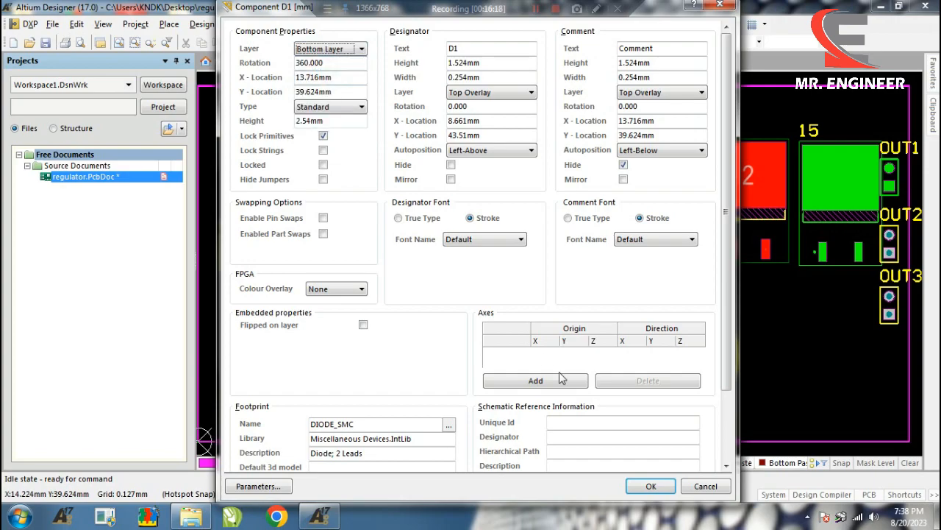
left_click(650, 487)
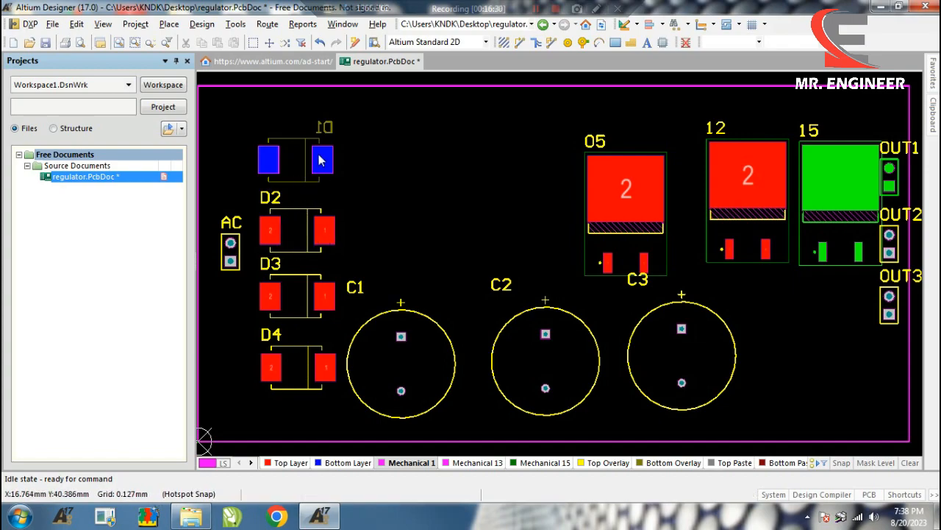
Clear the green violation highlighting on regulator 15 and header OUT1
right_click(825, 177)
key("Escape")
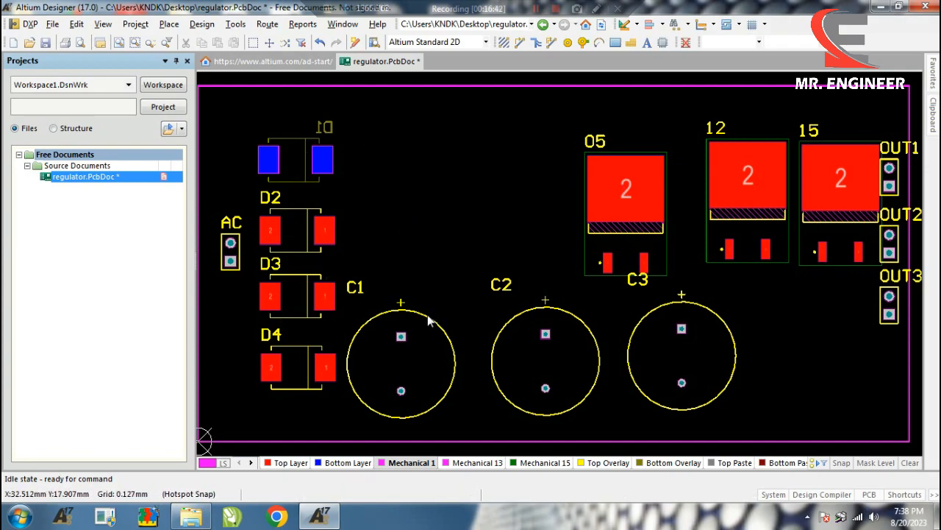
Move diode D2 to the Bottom Layer in its component properties
double_click(314, 225)
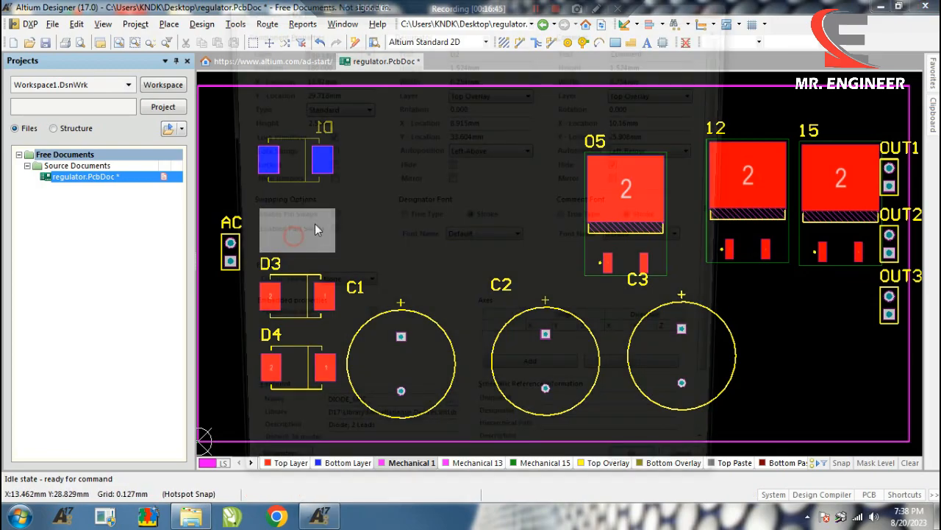
left_click(334, 49)
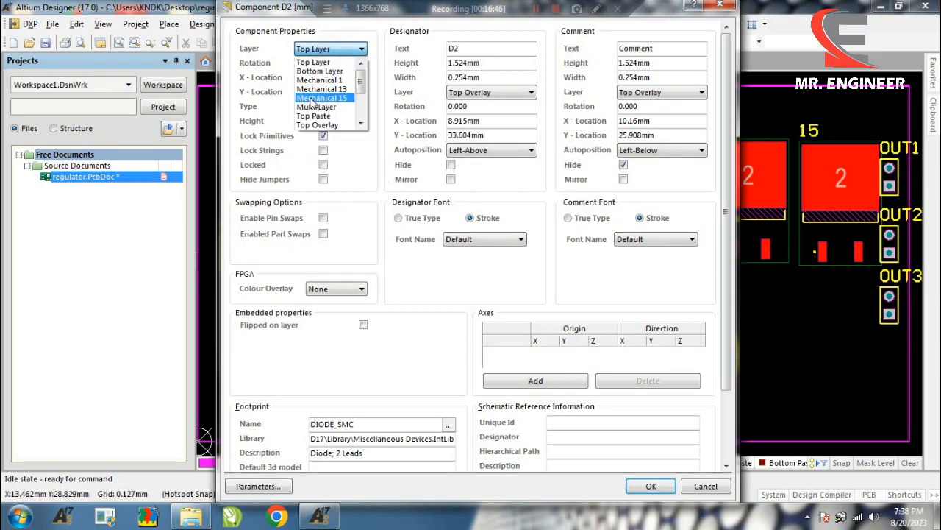
left_click(320, 71)
left_click(647, 485)
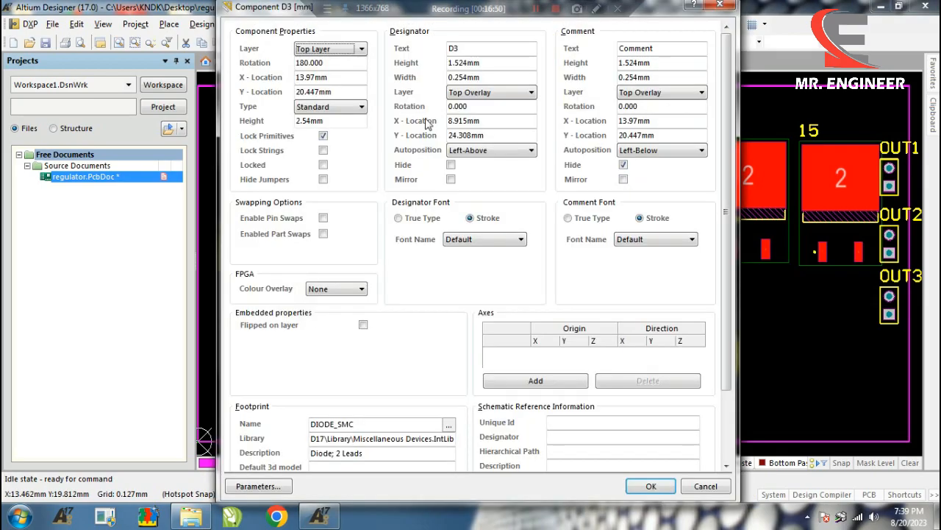
Move diode D3 to the Bottom Layer in its component properties
left_click(335, 48)
left_click(320, 71)
left_click(647, 485)
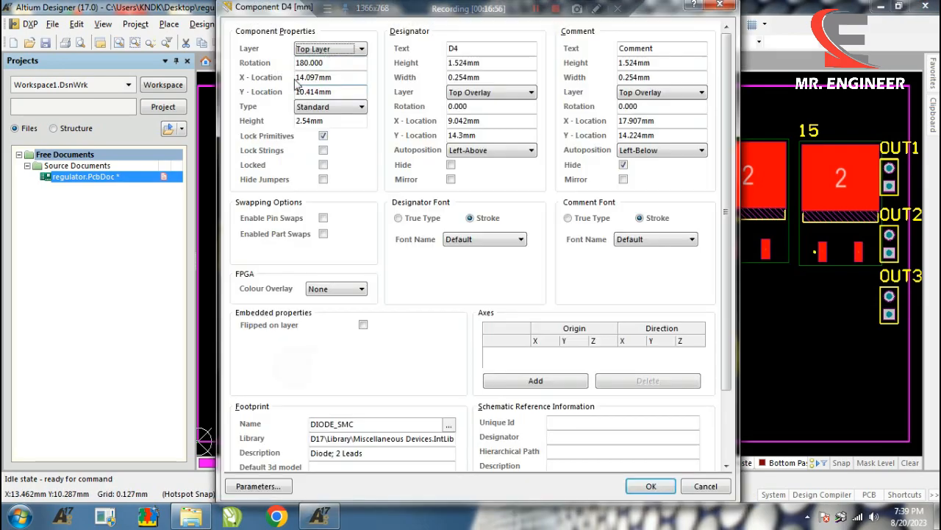
Move diode D4 and regulator 05 to the Bottom Layer in their component properties
left_click(335, 48)
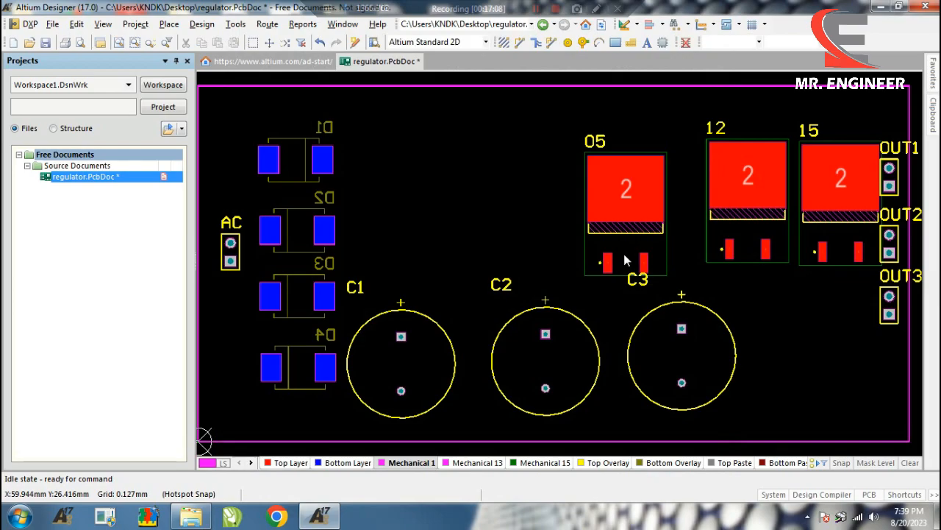
left_click(623, 254)
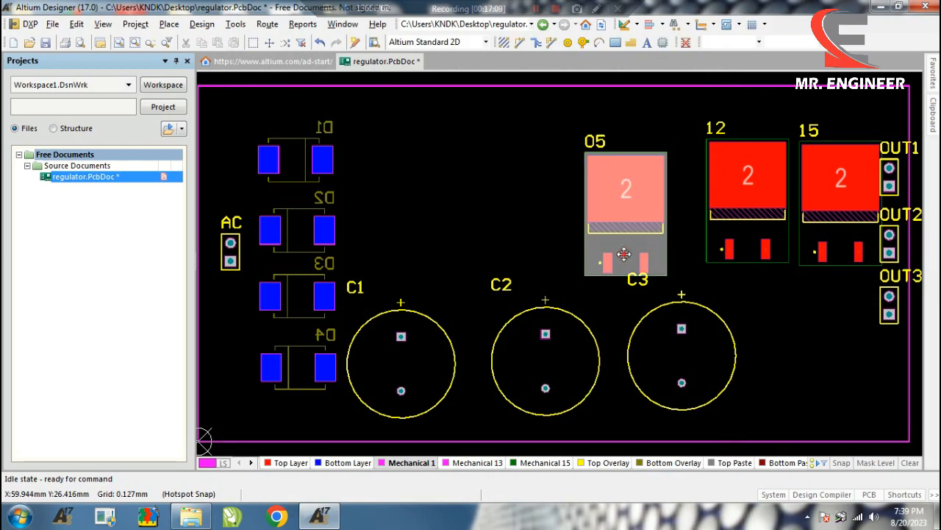
double_click(623, 254)
left_click(327, 49)
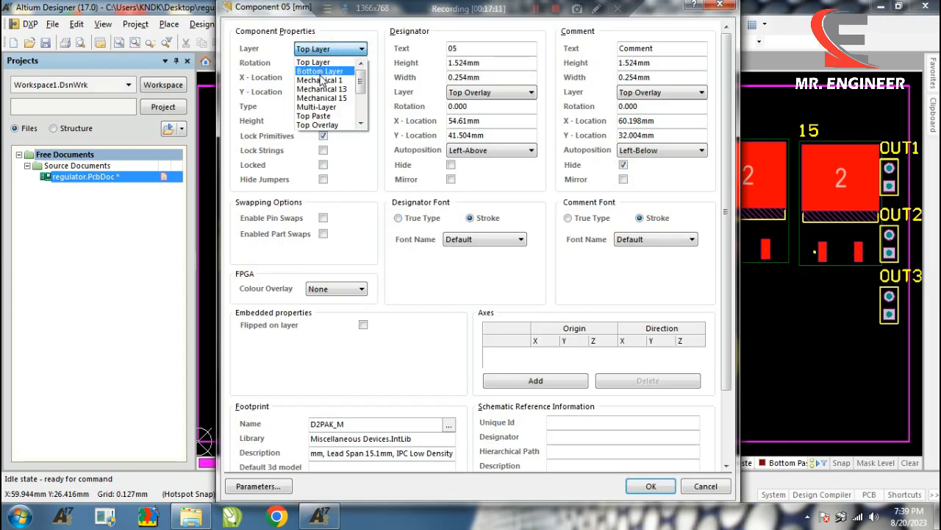
left_click(320, 70)
left_click(651, 485)
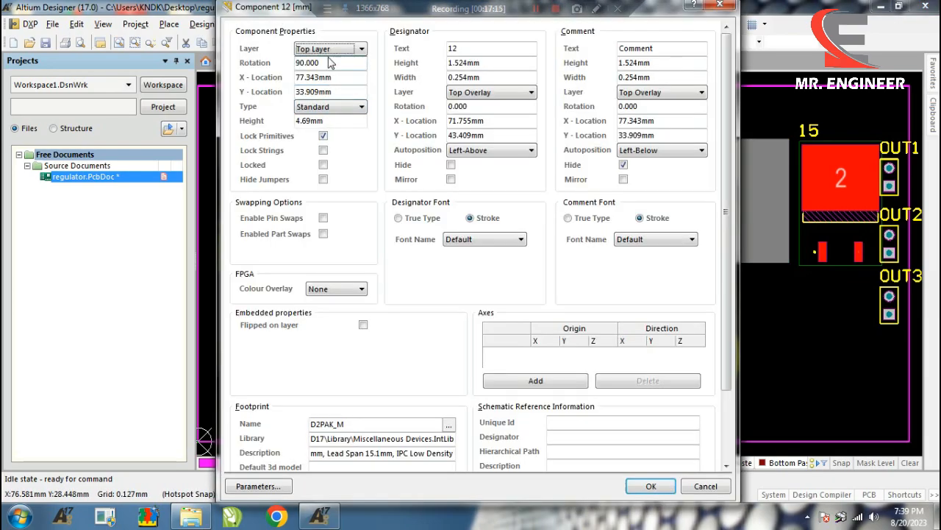
Move regulators 12 and 15 to the Bottom Layer in their component properties
left_click(328, 49)
left_click(320, 71)
left_click(651, 486)
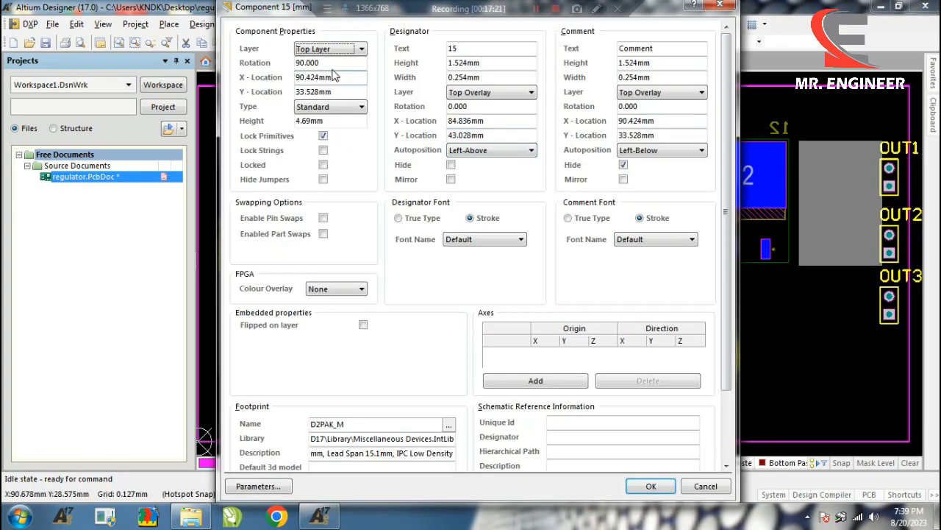
left_click(327, 49)
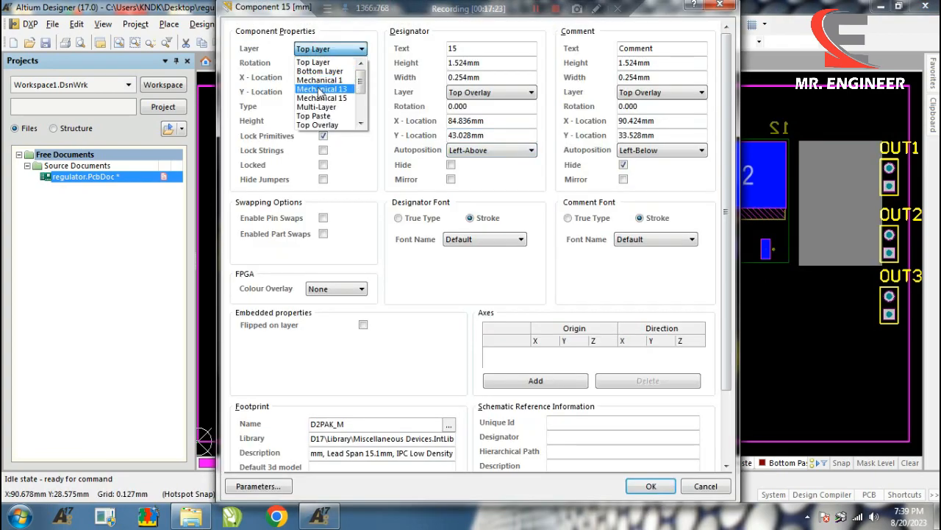
left_click(320, 70)
left_click(651, 486)
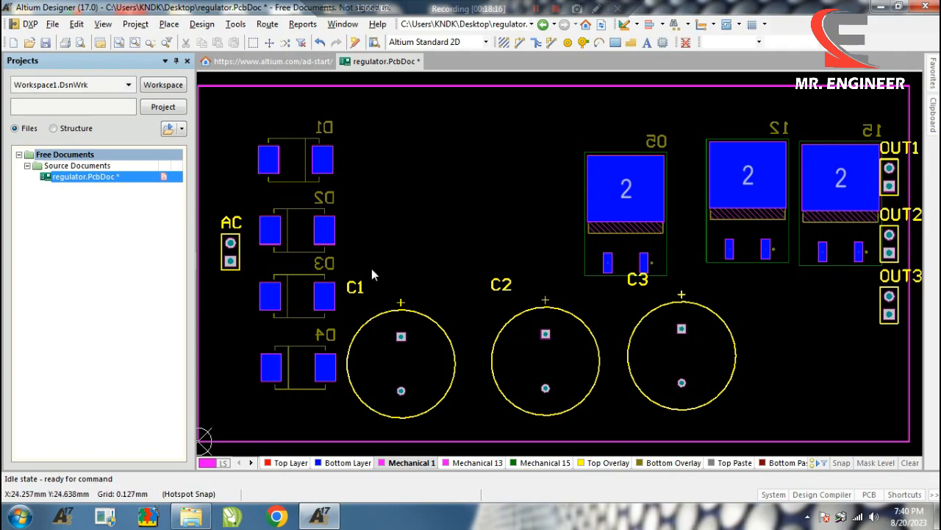
Shift regulator 05 above capacitor C2 and move capacitor C1 up beside diodes D2 and D3
key("m")
key("c")
left_click(650, 234)
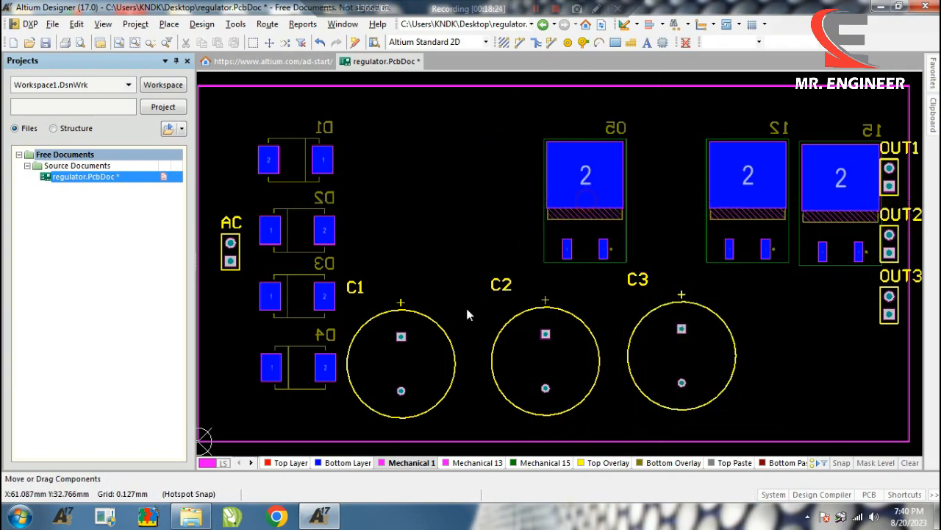
left_click(585, 201)
left_click(401, 363)
left_click(421, 254)
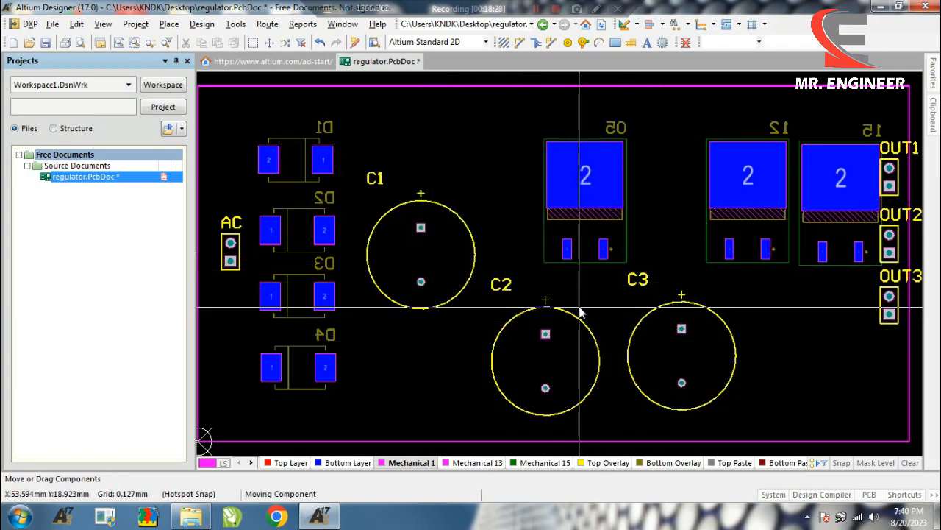
left_click(424, 261)
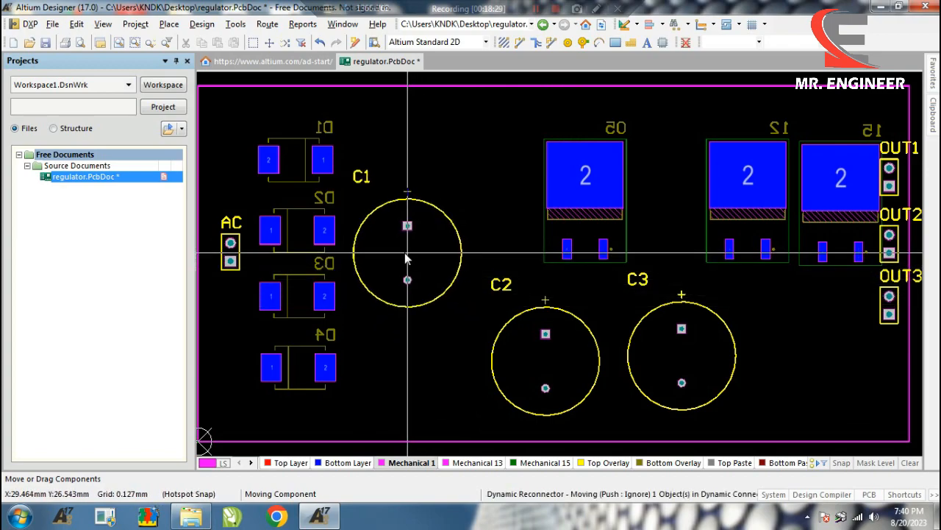
left_click(367, 268)
Reposition regulators 05, 12 and 15 in a spaced row near the board's upper edge, away from the output headers
left_click(585, 208)
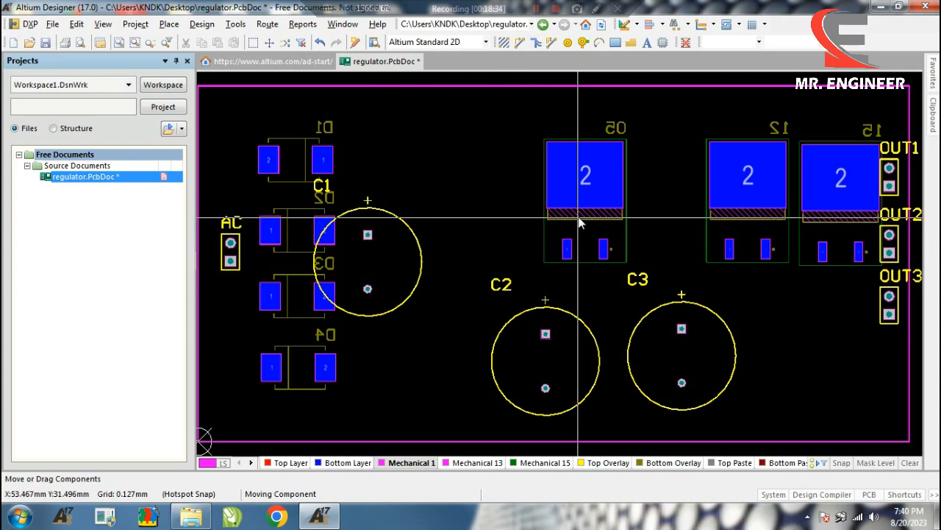
left_click(498, 183)
left_click(736, 185)
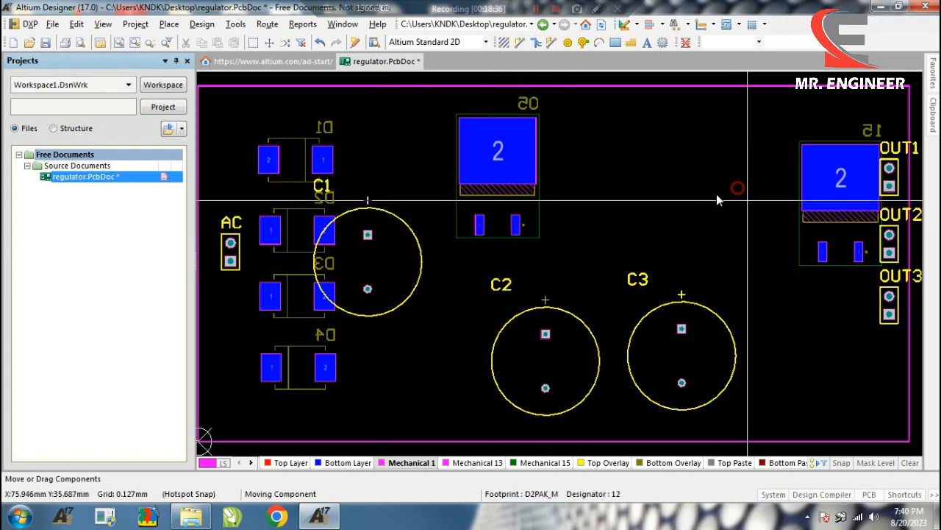
left_click(605, 183)
left_click(838, 200)
left_click(745, 181)
left_click(605, 181)
left_click(620, 180)
Move capacitors C2 and C3 toward the diodes so they sit below regulators 05 and 12
left_click(546, 387)
left_click(501, 380)
left_click(666, 378)
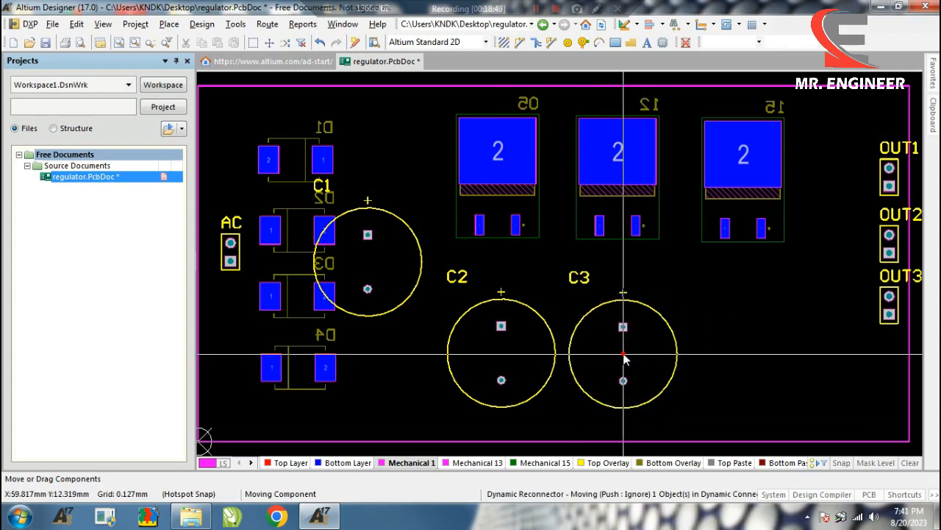
left_click(623, 358)
Place another RB7.6-15 capacitor footprint from the library below regulator 15, in line with C2 and C3
key("p")
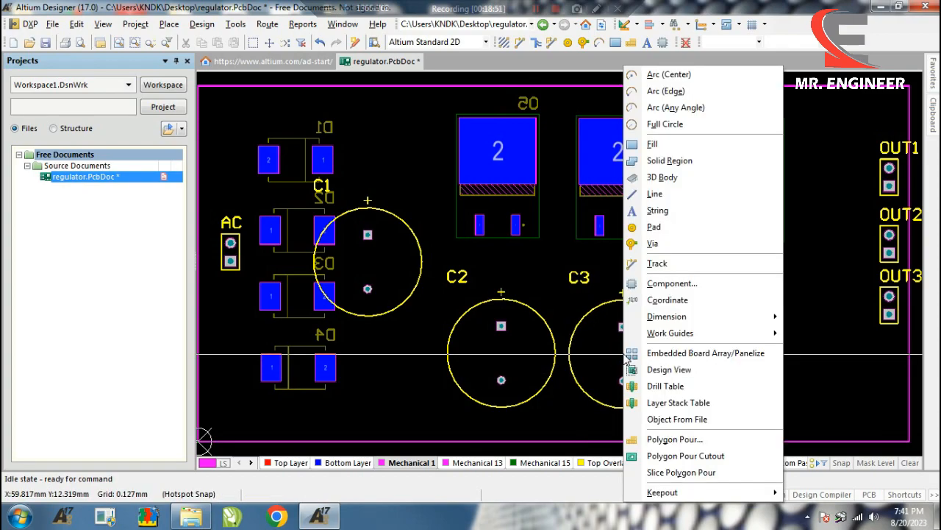
key("c")
left_click(570, 269)
key("Down")
key("Down")
key("Down")
key("Down")
key("Down")
key("Down")
key("Down")
key("Down")
key("Down")
key("Down")
key("Down")
key("Down")
key("Down")
key("Down")
key("Down")
key("Down")
key("Down")
key("Down")
key("Down")
key("Down")
left_click(374, 149)
left_click(374, 163)
key("Down")
key("Down")
key("Down")
key("Down")
key("Down")
key("Down")
key("Down")
key("Down")
key("Down")
key("Down")
key("Down")
key("Down")
key("Down")
key("Up")
left_click(584, 372)
left_click(520, 357)
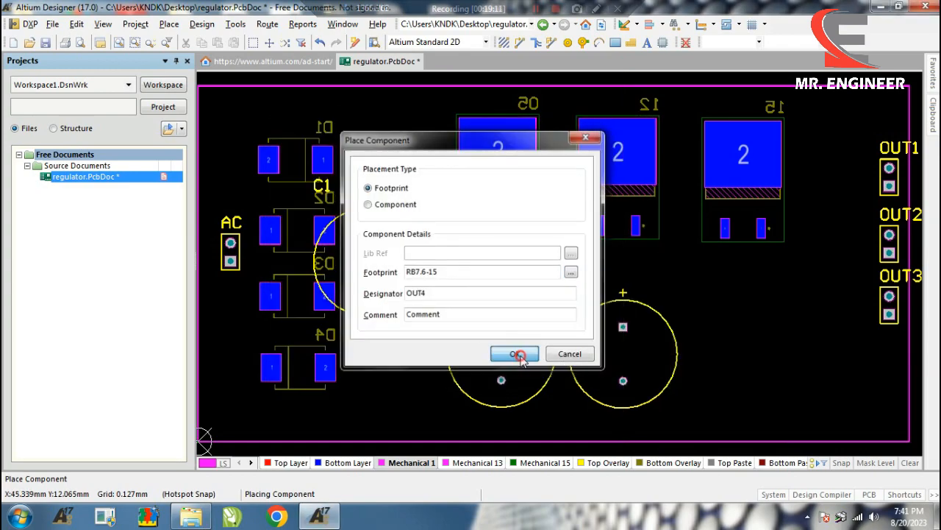
left_click(747, 349)
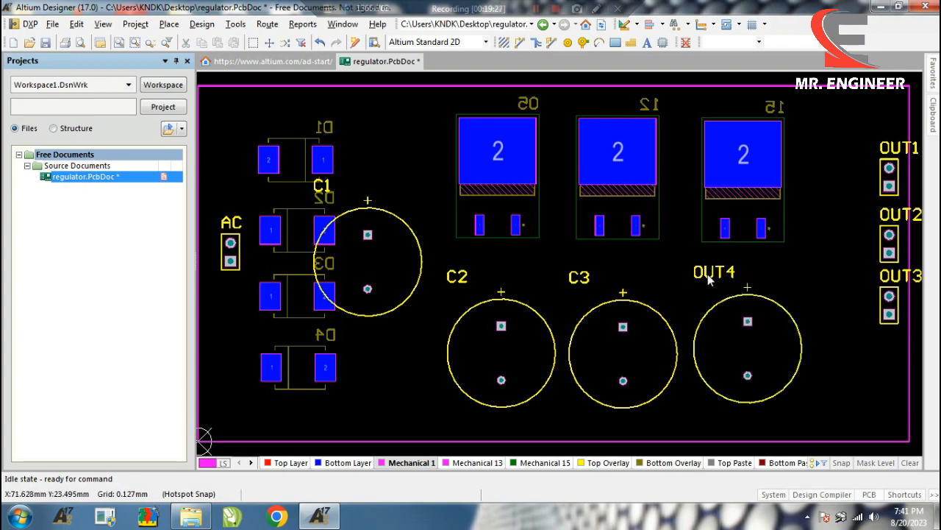
Change the new capacitor's designator to C4
double_click(708, 274)
left_click(432, 234)
double_click(432, 234)
type("C4")
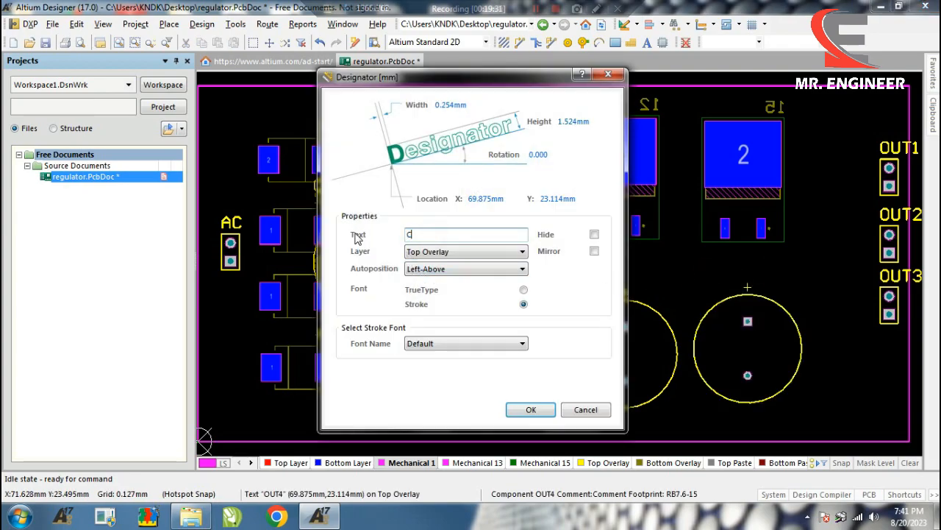
left_click(530, 409)
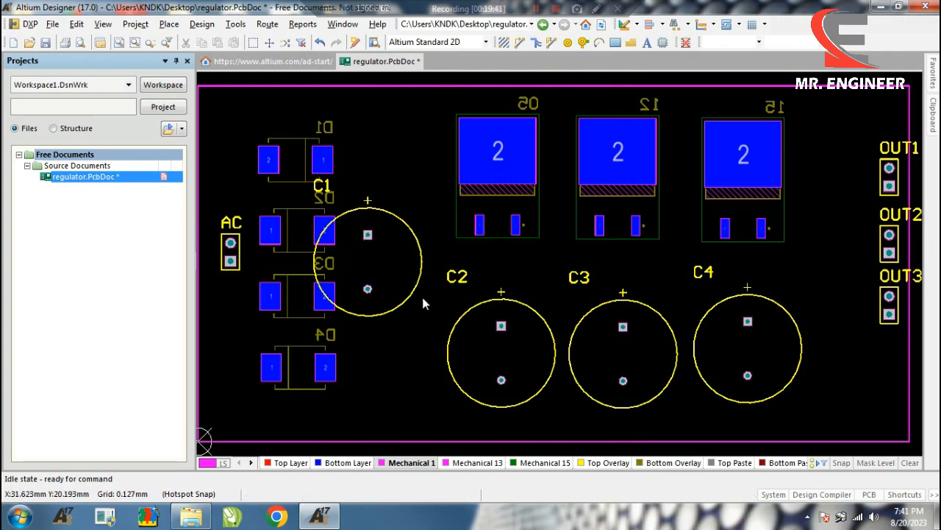
Move capacitor C1 into the row beside C2, and nudge C2 and C4 to even out the spacing
key("m")
key("c")
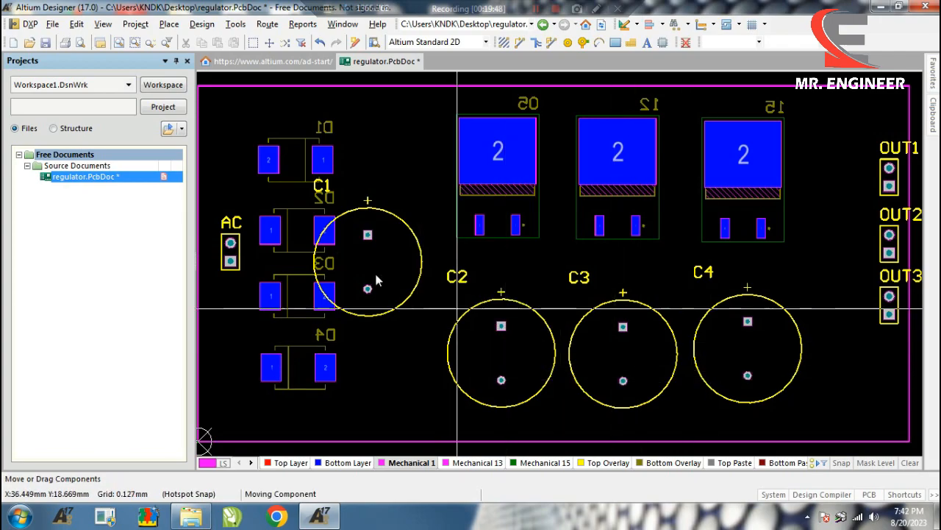
left_click(368, 273)
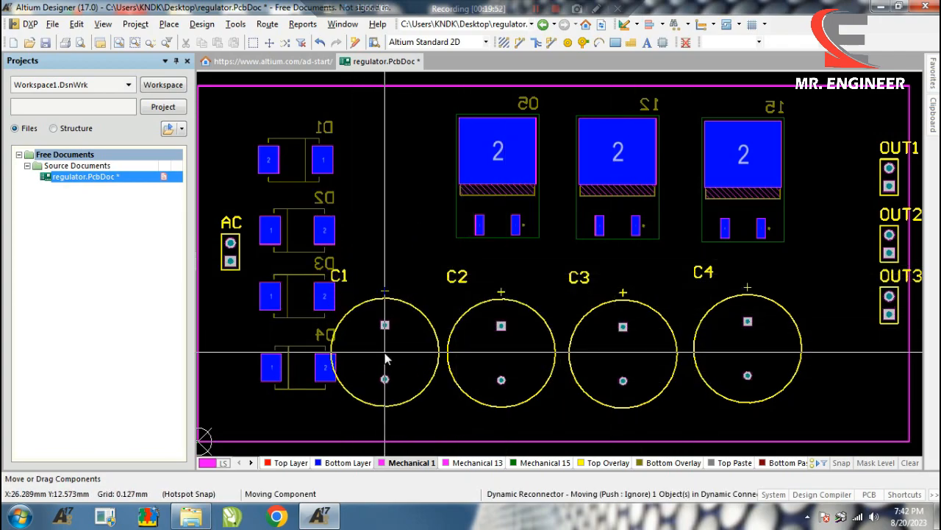
left_click(388, 358)
left_click(502, 358)
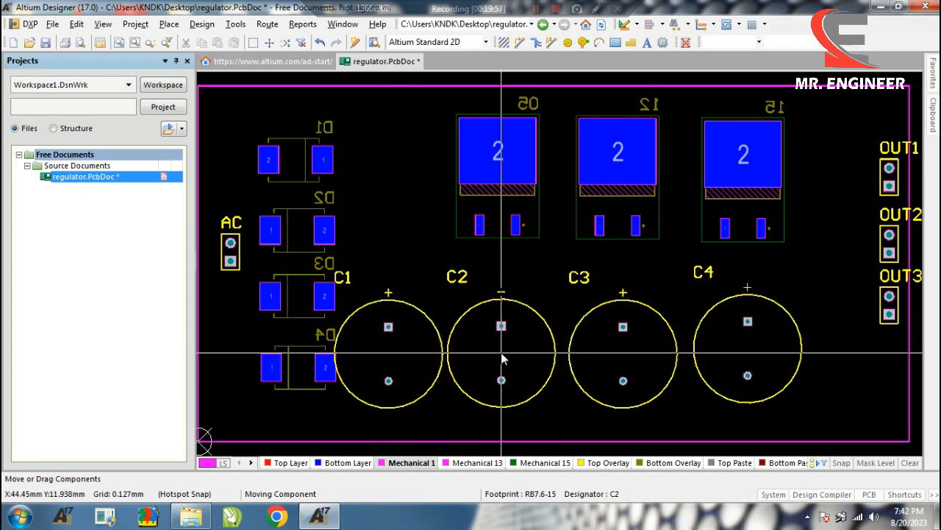
left_click(506, 358)
left_click(745, 353)
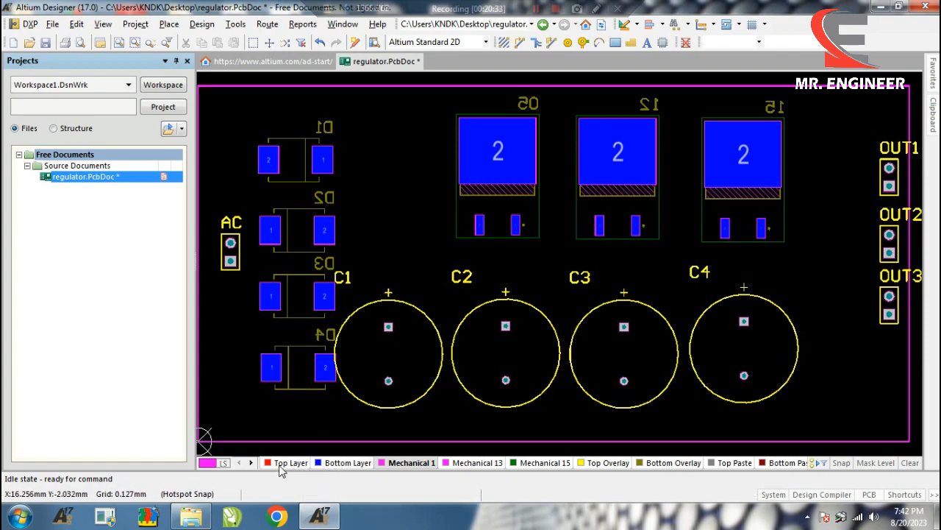
Make the Bottom Layer the active layer, leaving its layer properties as they are
left_click(337, 463)
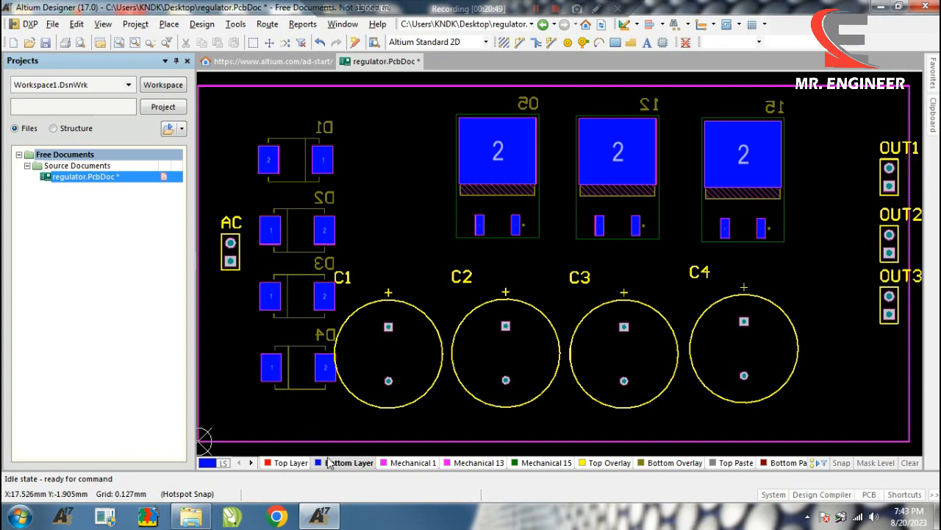
double_click(339, 466)
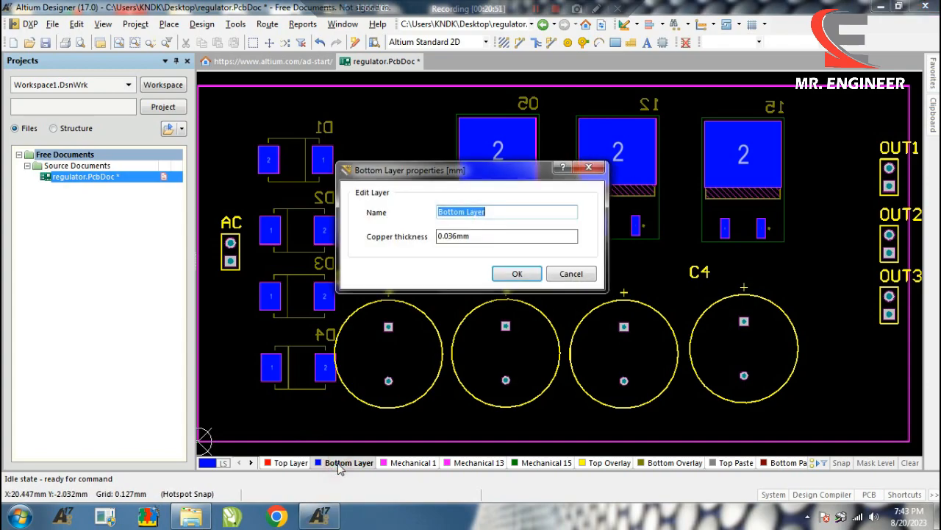
left_click(572, 273)
Route a Bottom Layer track from AC header pad 2 to diode D2 pad 1 and on to diode D1 pad 2
key("p")
key("t")
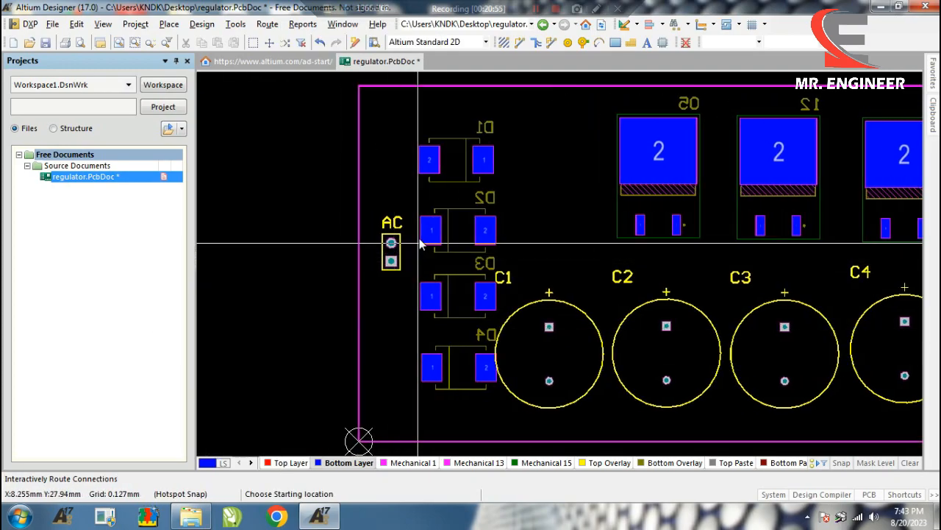
scroll(419, 238, "up", 5, "ctrl")
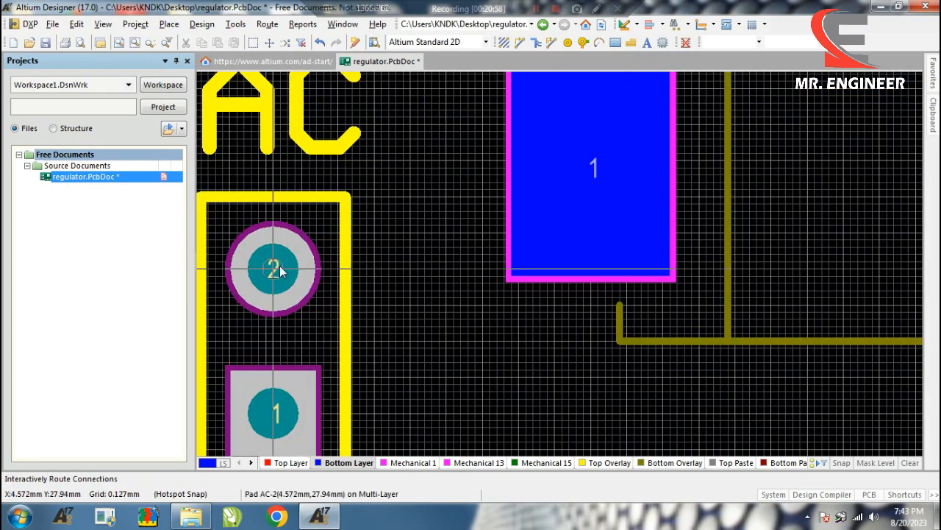
left_click(279, 271)
scroll(419, 266, "down", 3, "ctrl")
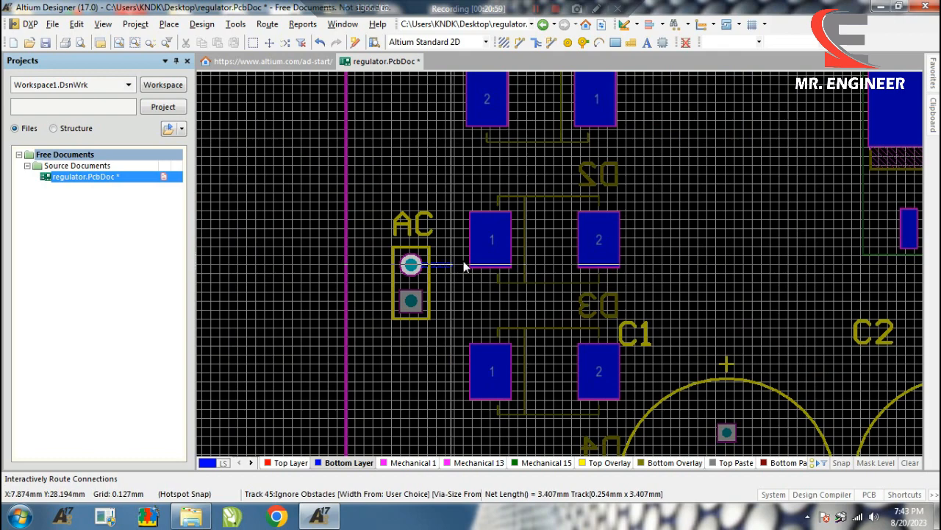
scroll(442, 261, "up", 2, "ctrl")
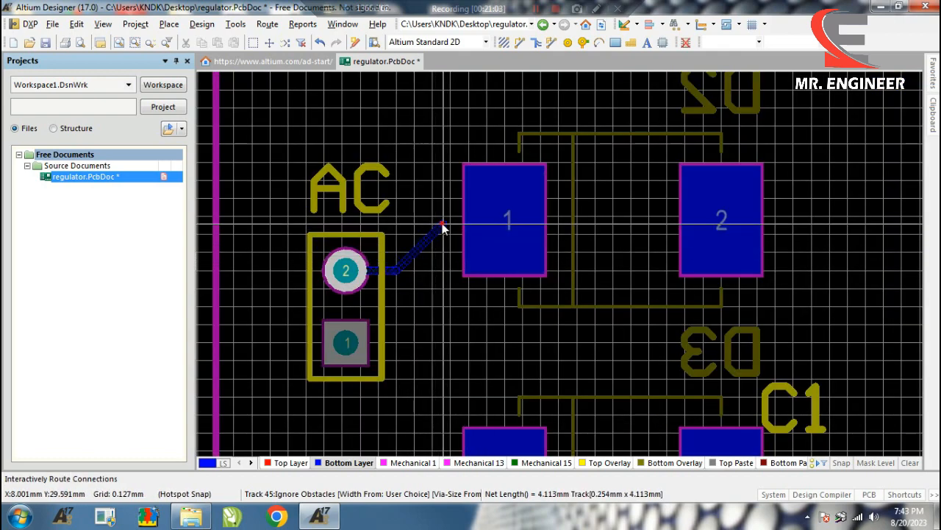
left_click(505, 220)
key("Page_Down")
key("Home")
key("Page_Up")
left_click(560, 161)
right_click(560, 162)
Route a Bottom Layer track from AC header pad 1 to diode D3 pad 1 and on to diode D4 pad 2
key("Page_Down")
key("Home")
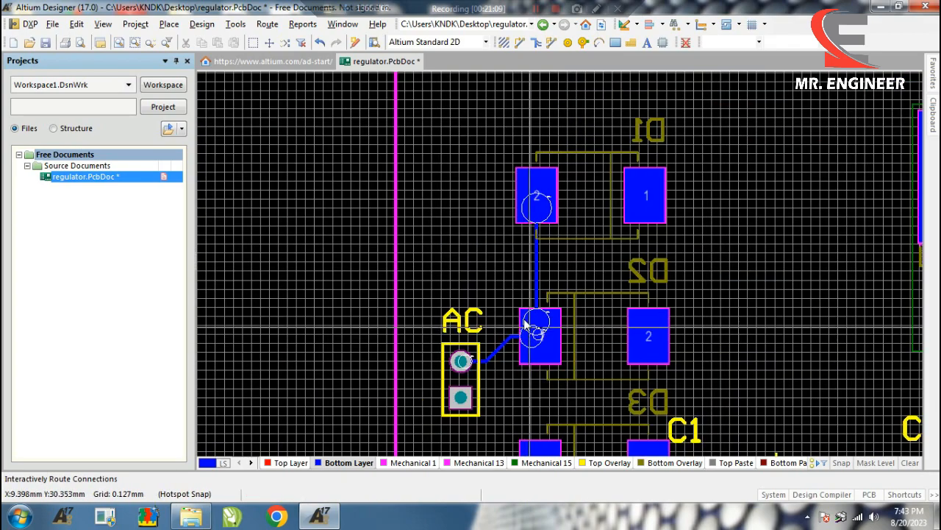
key("Page_Up")
key("Page_Up")
key("Page_Down")
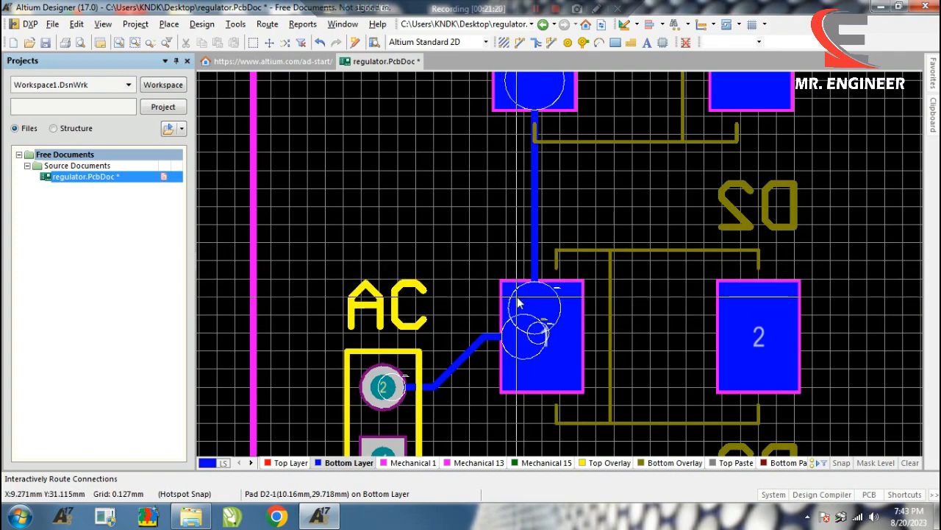
scroll(559, 303, "down", 3, "ctrl")
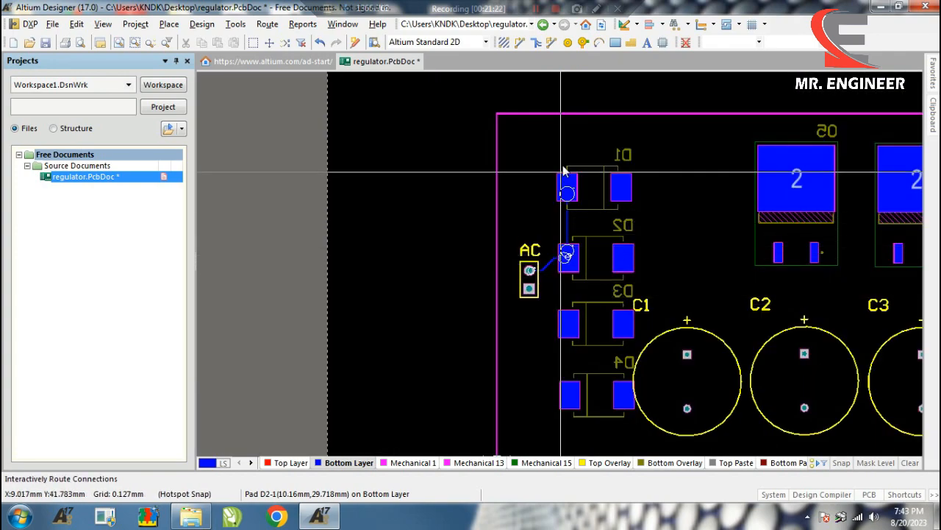
scroll(529, 287, "up", 3, "ctrl")
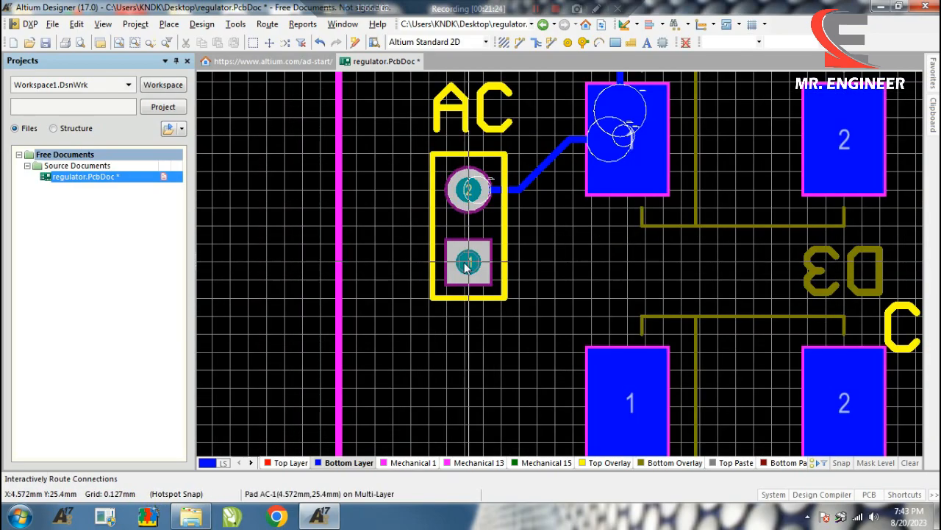
left_click(469, 265)
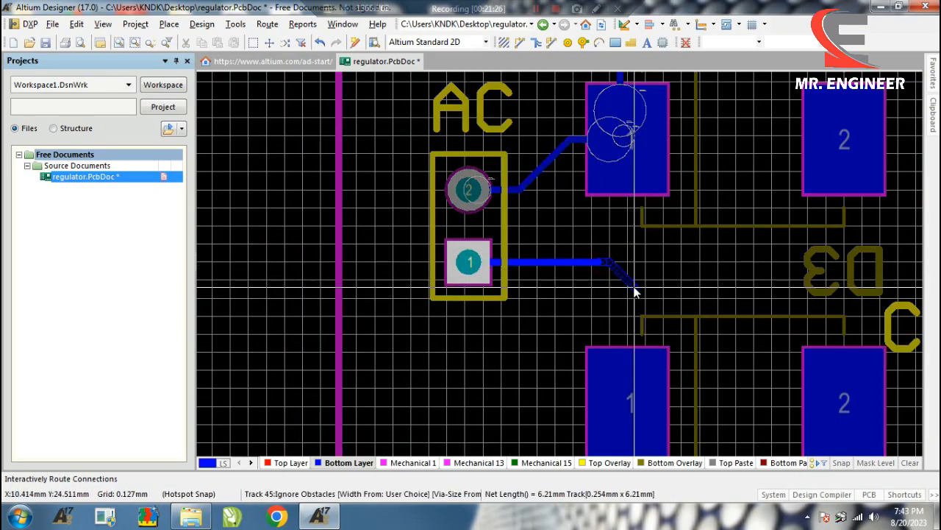
scroll(631, 291, "down", 2, "ctrl")
scroll(590, 370, "up", 1, "ctrl")
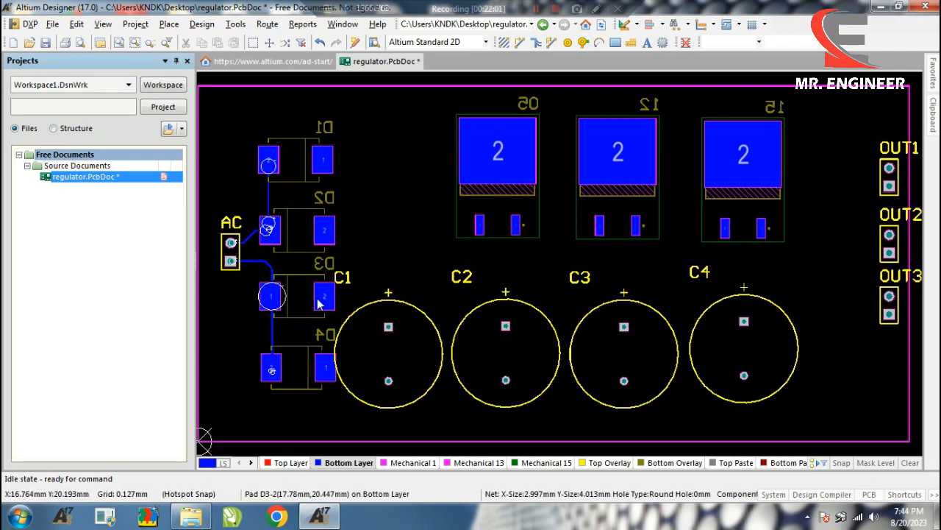
Route a Bottom Layer track from diode D1 pad 1 around D2 and D3 to diode D4 pad 1
key("p")
key("t")
left_click(322, 159)
left_click(329, 364)
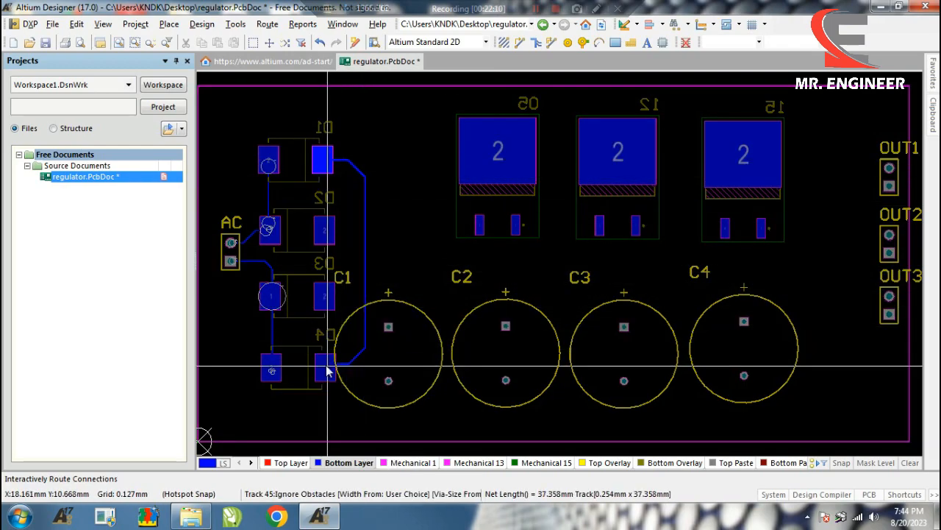
Route a Bottom Layer track from capacitor C1's positive pad to the vertical track joining diodes D1 and D4
right_click(250, 254)
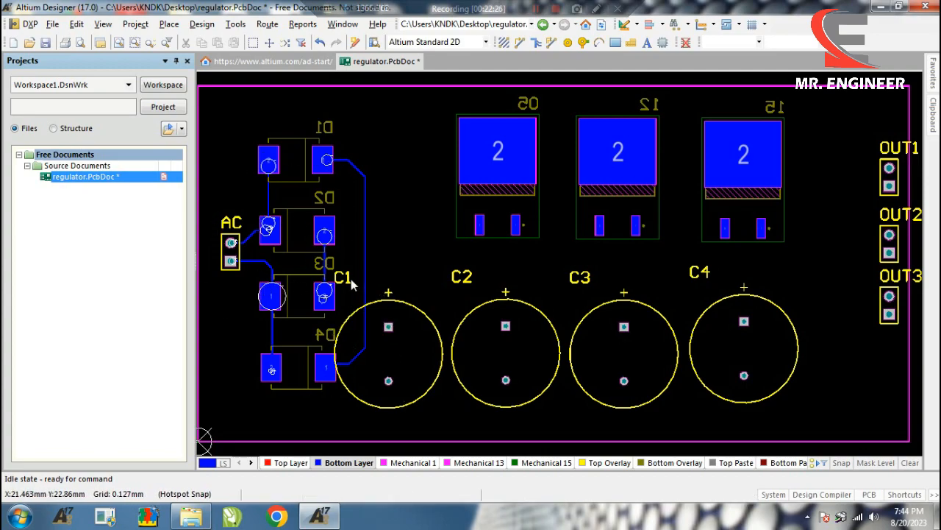
key("p")
key("t")
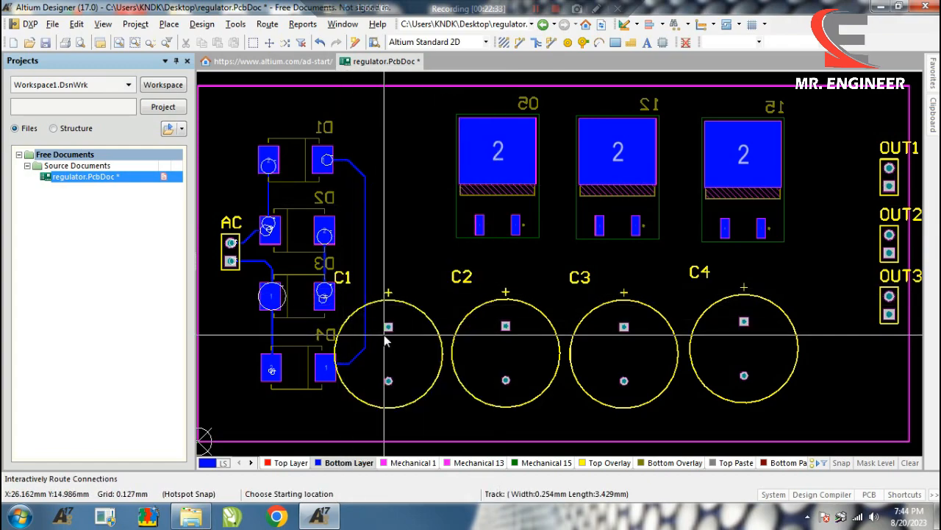
scroll(385, 335, "up", 3, "ctrl")
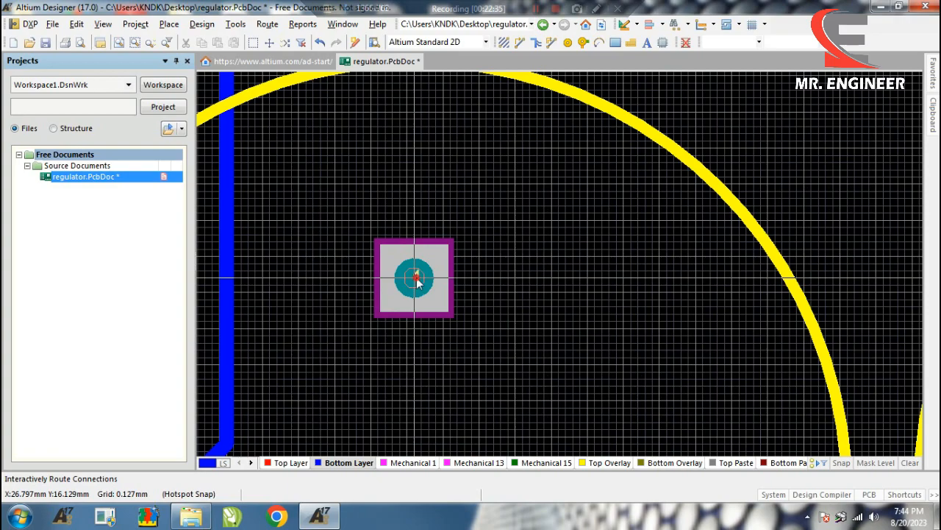
left_click(414, 277)
scroll(368, 278, "down", 1, "ctrl")
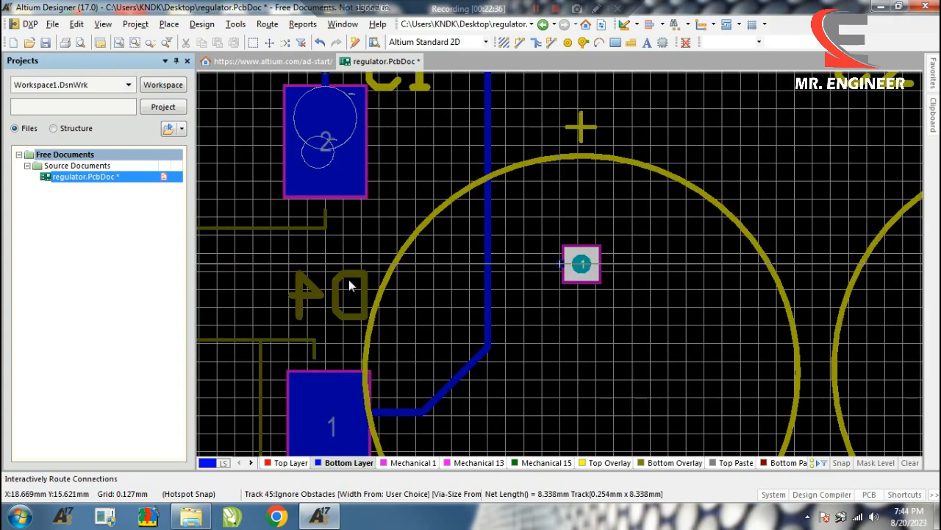
left_click(488, 264)
scroll(485, 345, "down", 3, "ctrl")
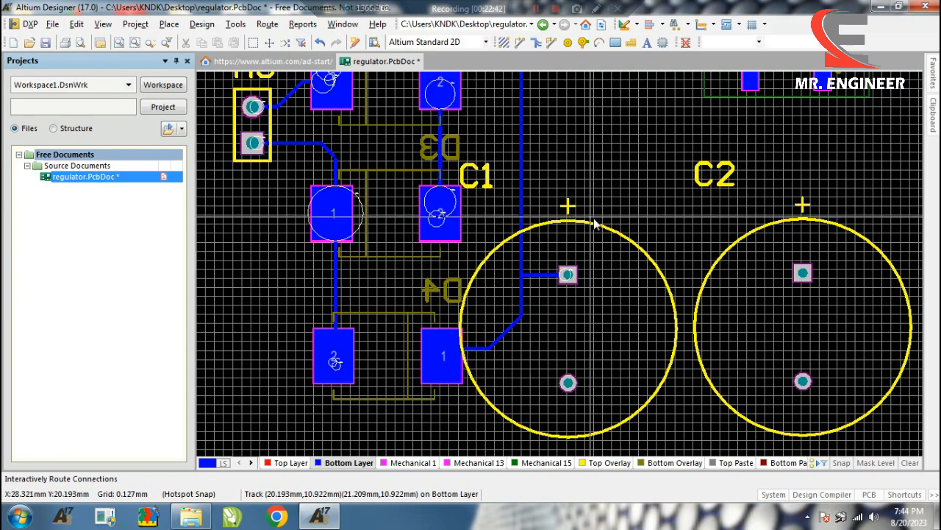
key("Home")
key("Home")
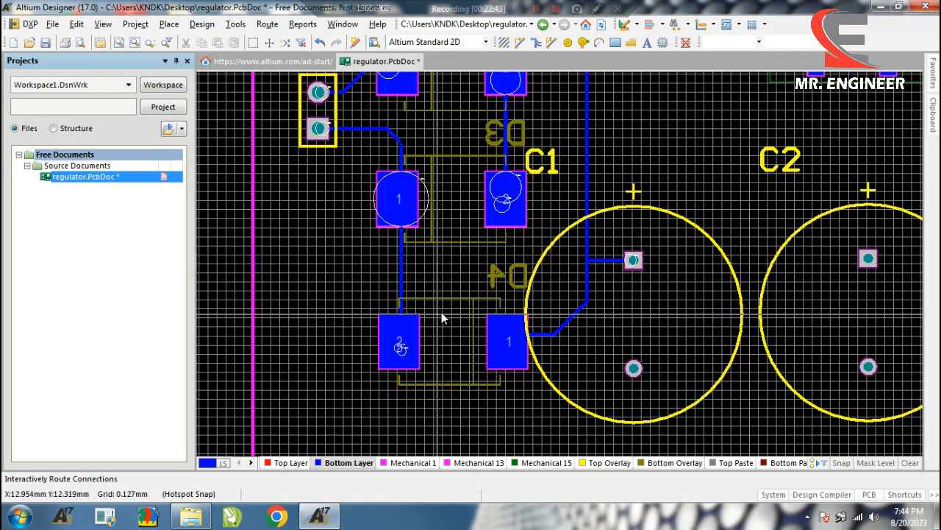
key("Home")
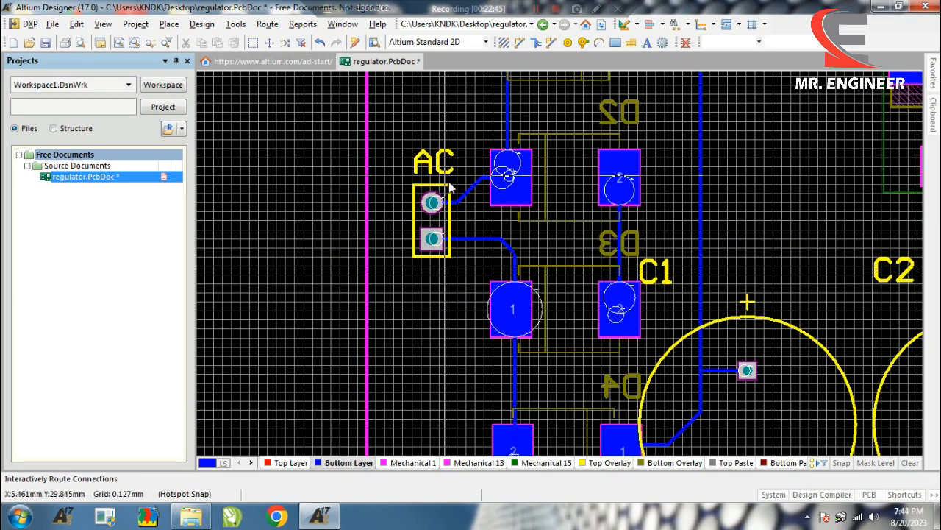
key("Home")
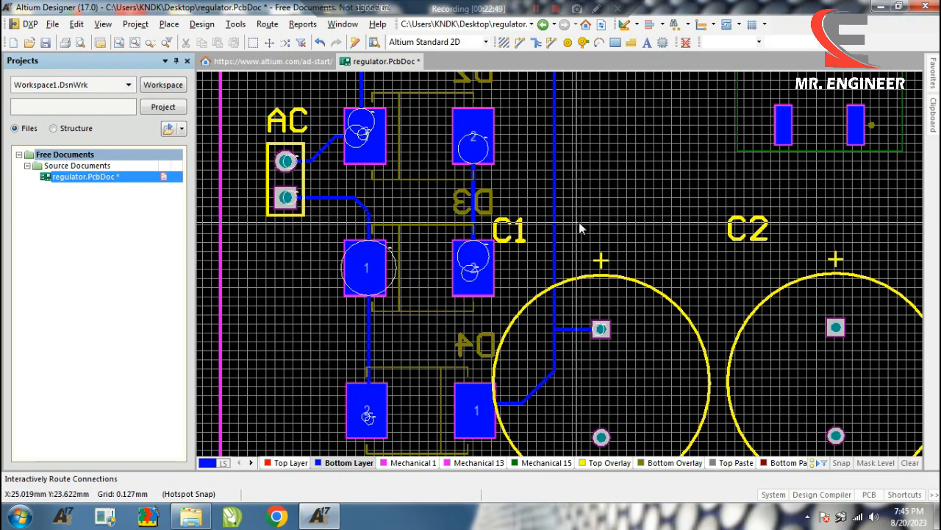
key("Home")
key("Home")
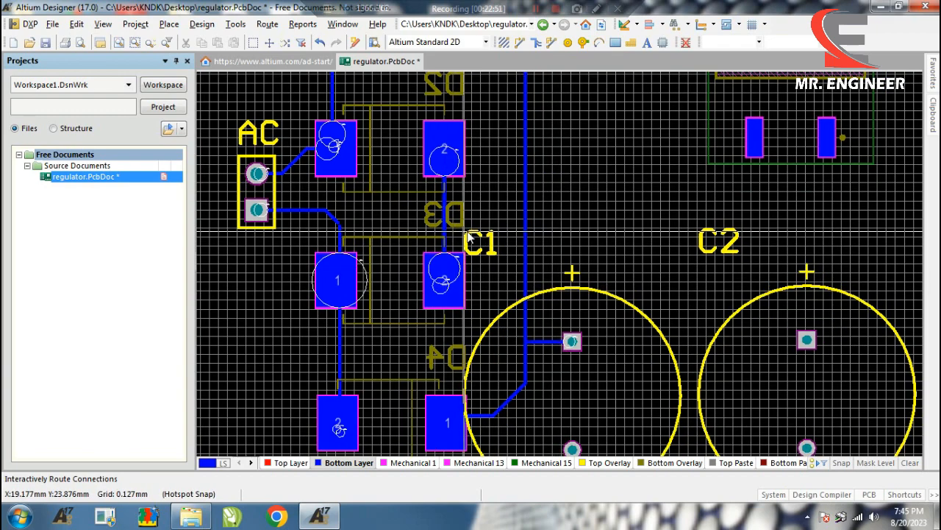
key("Home")
key("Escape")
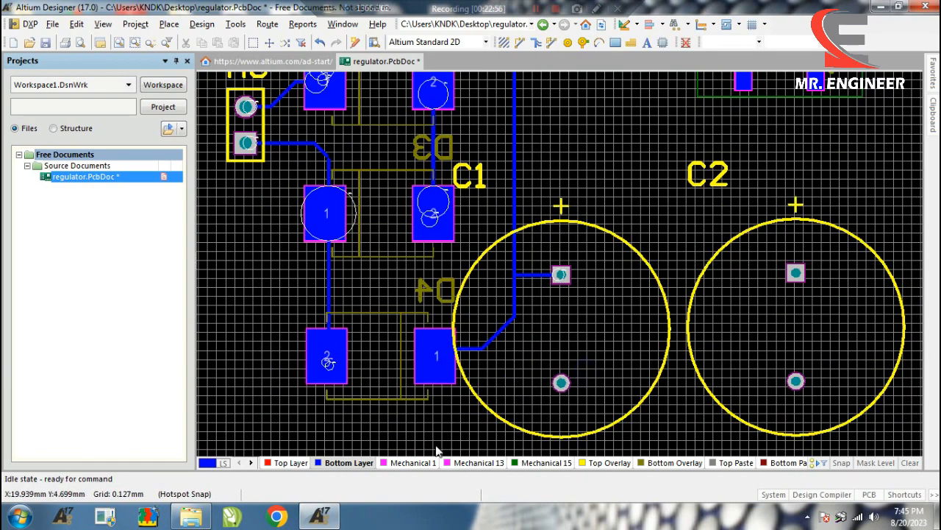
Make the Top Layer active and route a track from C1's negative pad across D4 and up to the track between D2 and D3
double_click(288, 463)
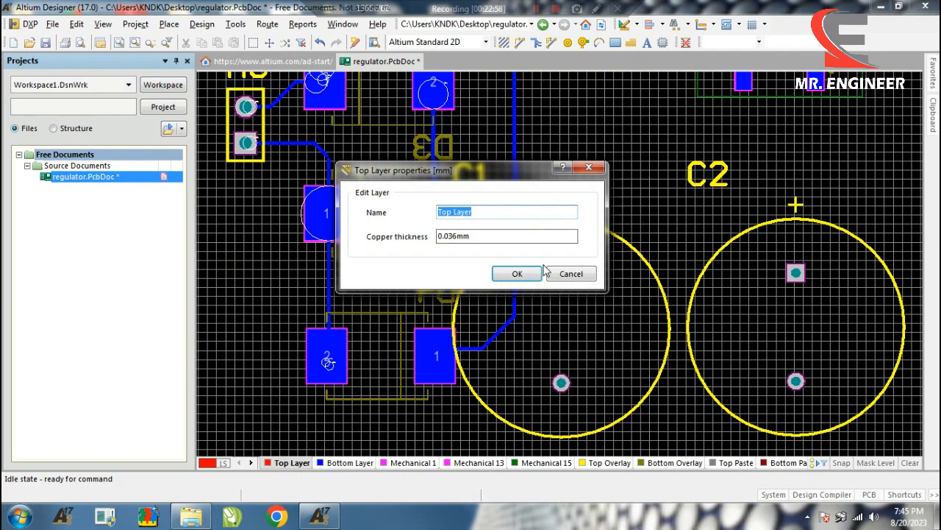
left_click(567, 275)
key("p")
key("t")
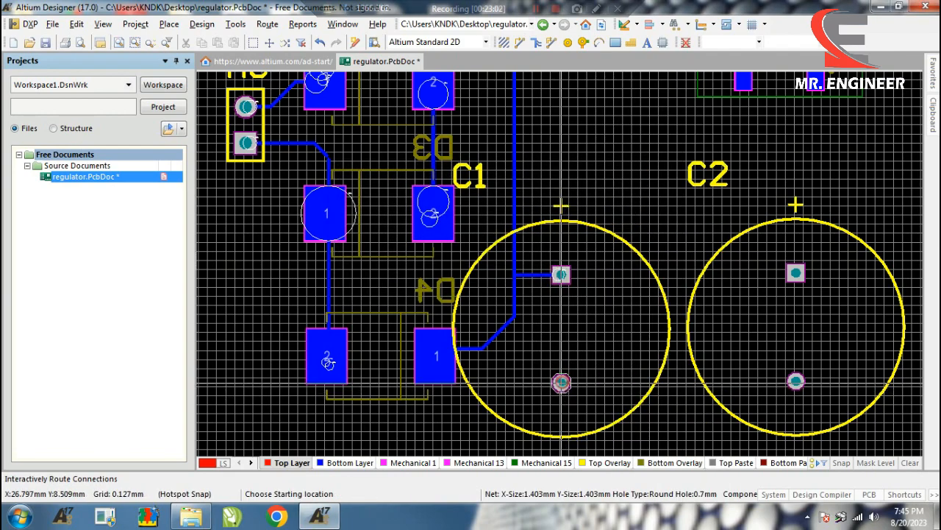
left_click(561, 382)
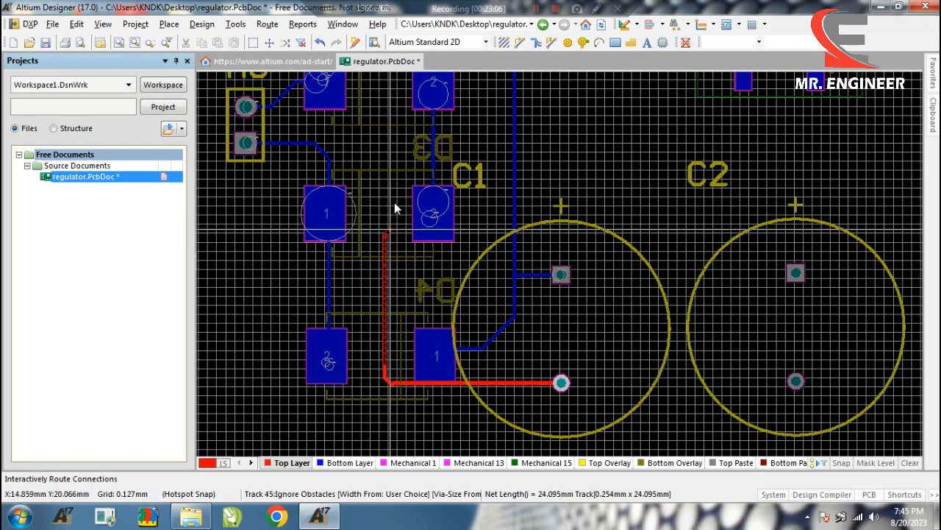
left_click(405, 152)
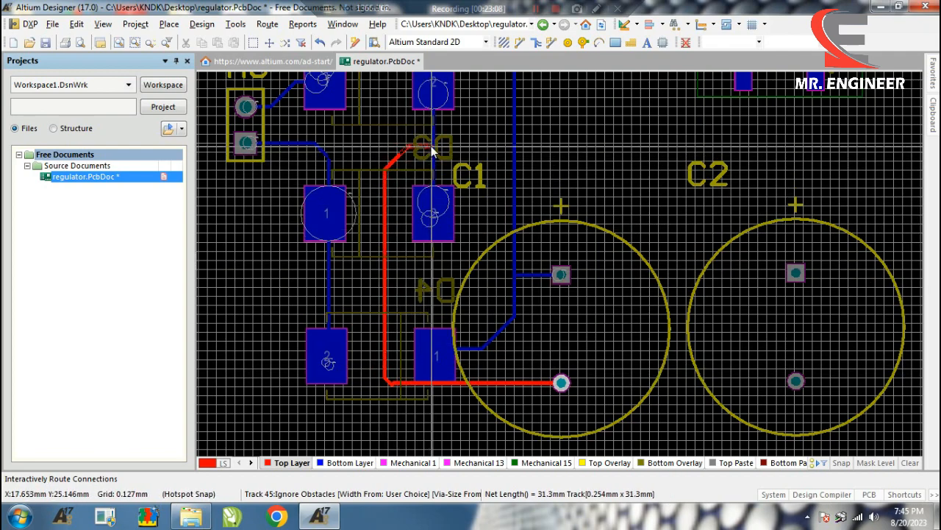
right_click(432, 151)
right_click(432, 150)
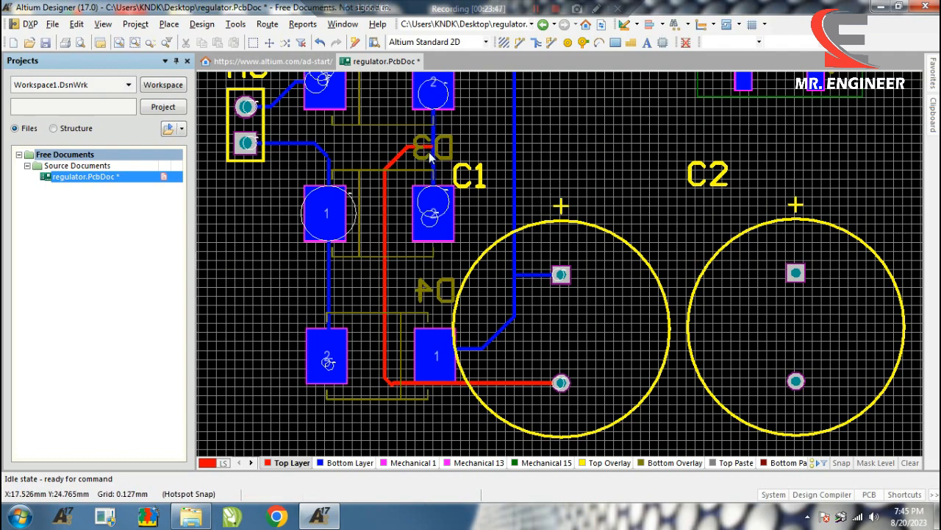
Place a via where the Top Layer track meets the Bottom Layer track between diodes D2 and D3
key("p")
key("v")
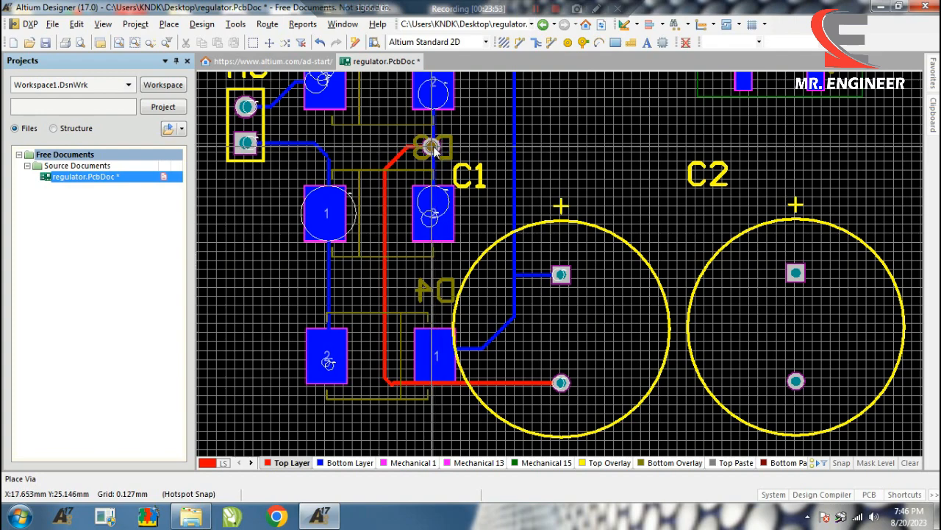
left_click(433, 147)
right_click(432, 147)
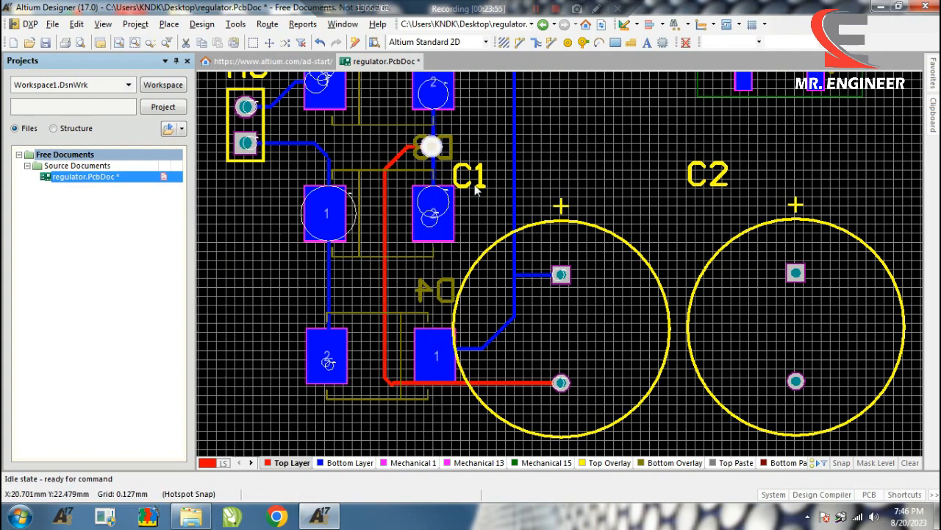
key("Page_Up")
key("Home")
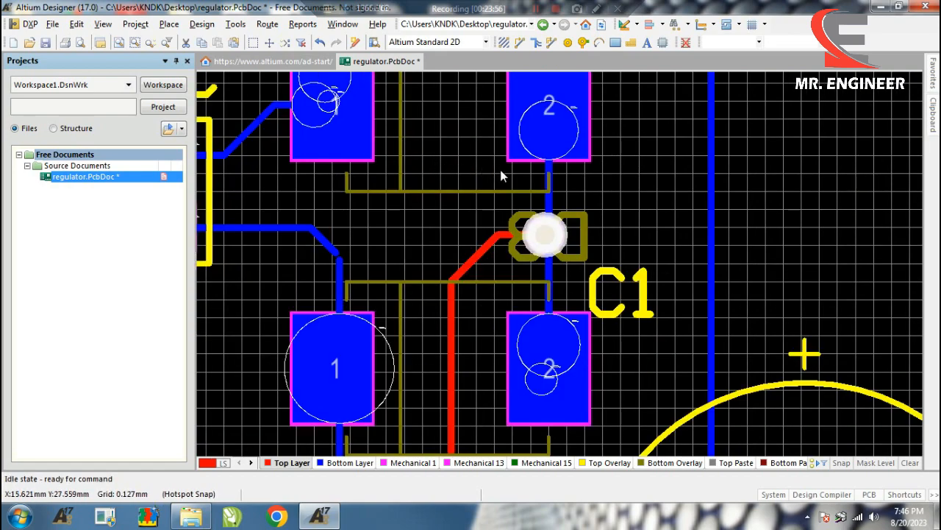
left_click(465, 191)
left_click(658, 233)
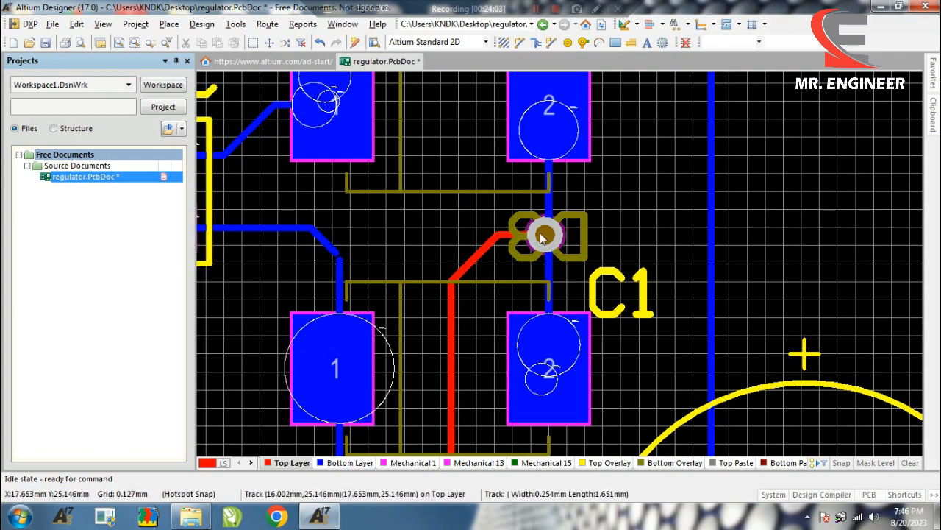
Review the properties of the via between D2 and D3 and accept them as they are
scroll(541, 235, "down", 3, "ctrl")
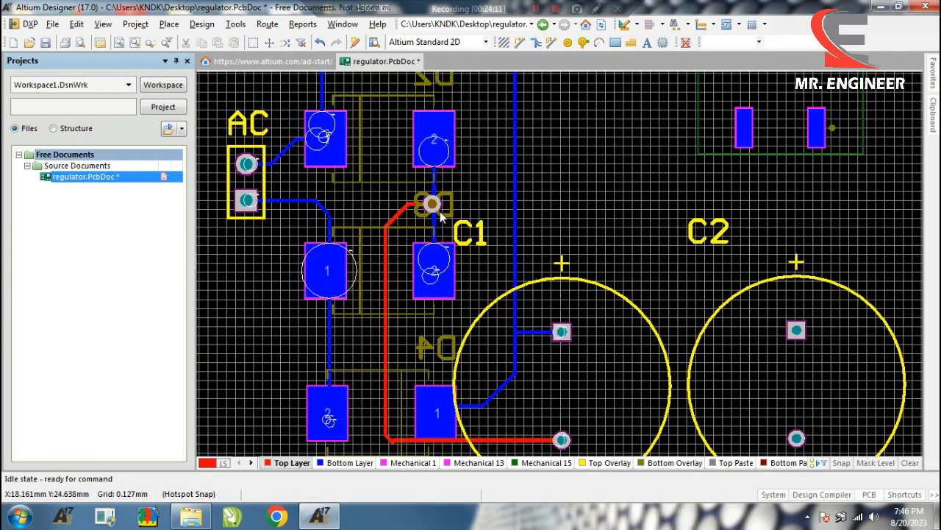
scroll(440, 211, "up", 4, "ctrl")
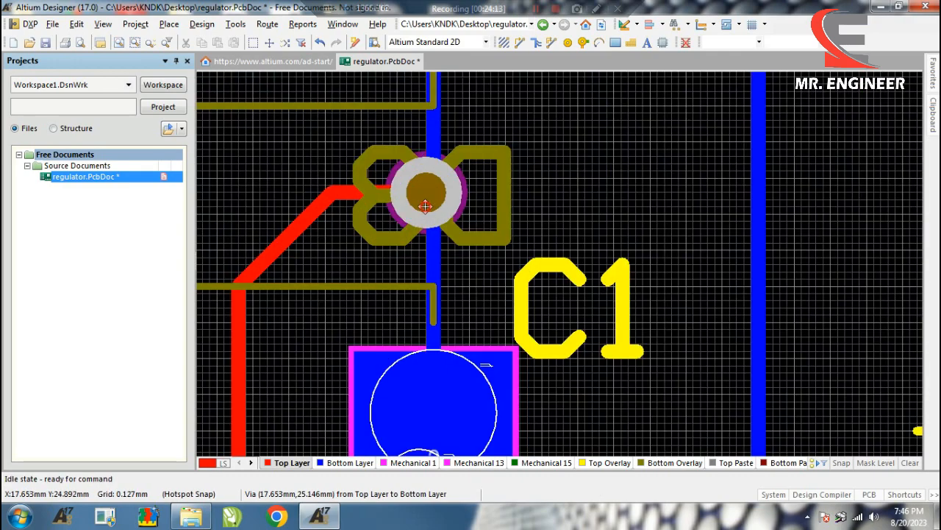
left_click(427, 211)
left_click(450, 326)
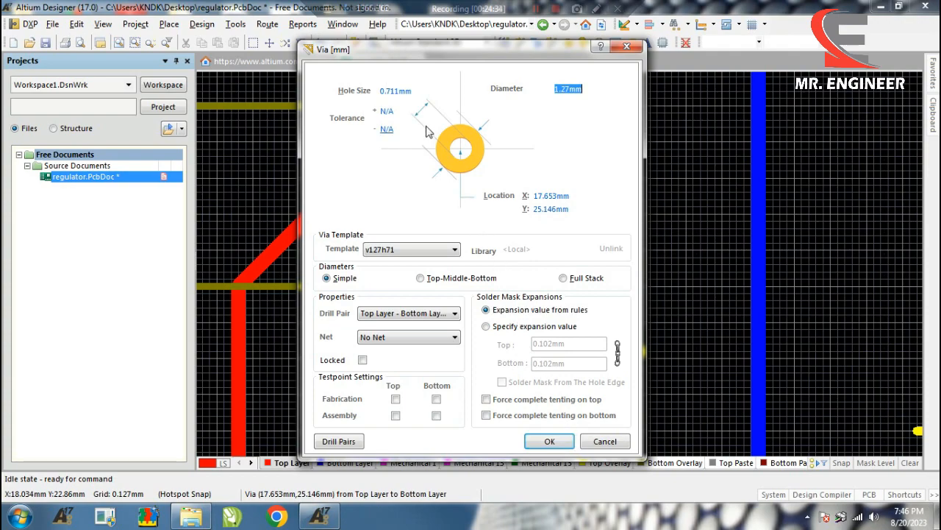
left_click(550, 441)
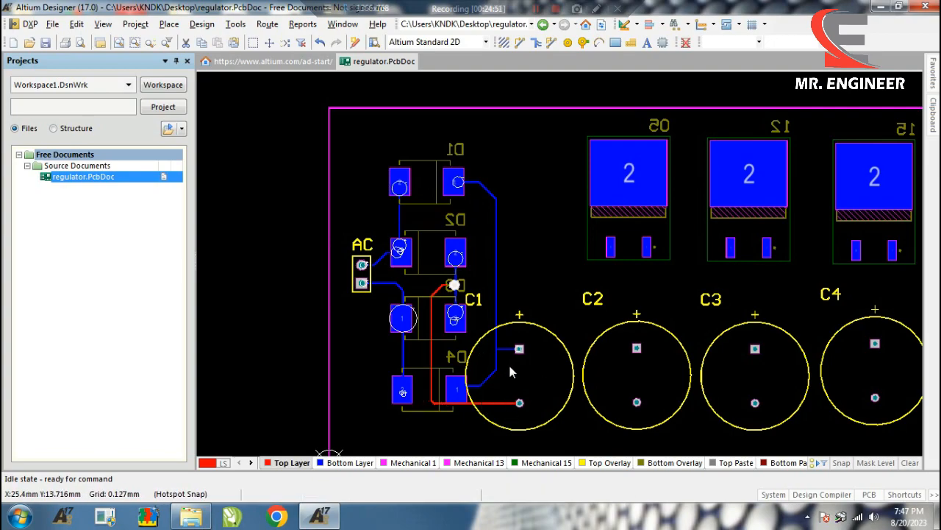
Route a Bottom Layer track from regulator 05 pad 1, running below regulator 12, to regulator 15 pad 1
right_click_drag(737, 243, 585, 197)
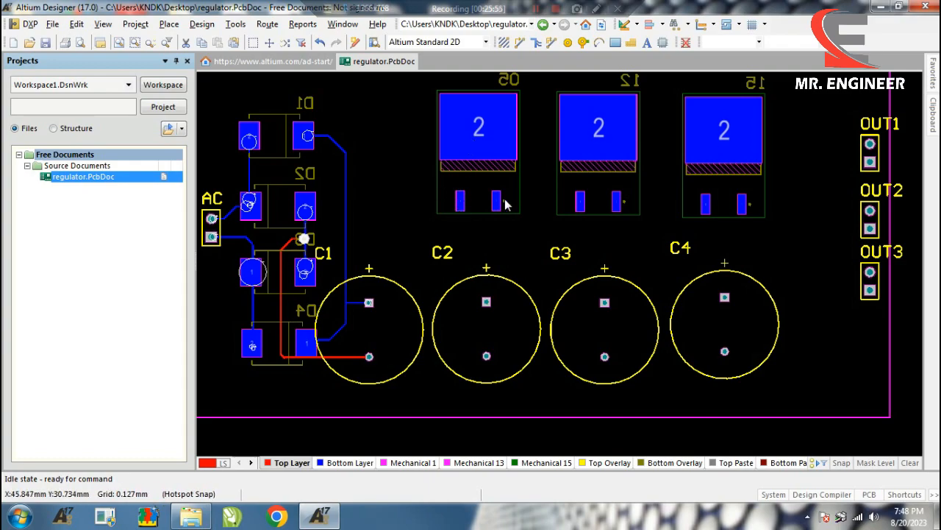
scroll(500, 209, "up", 6, "ctrl")
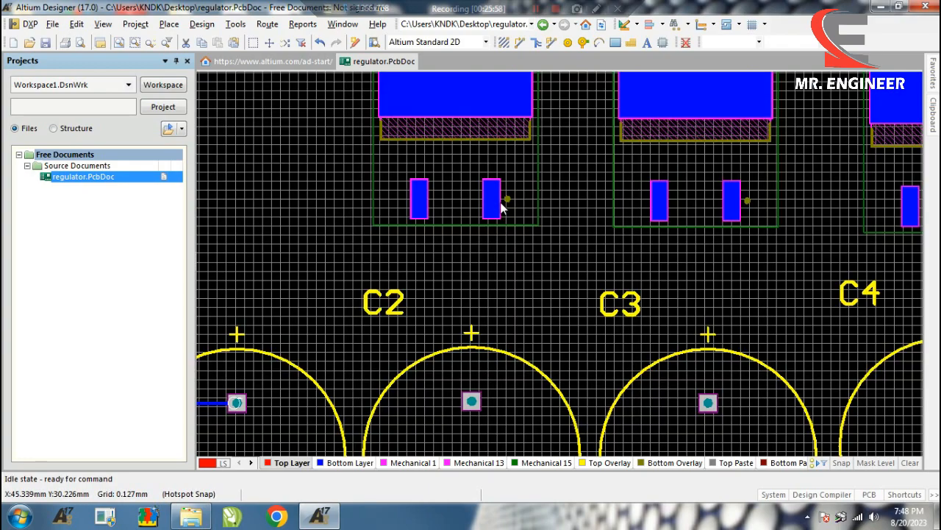
scroll(473, 201, "down", 2, "ctrl")
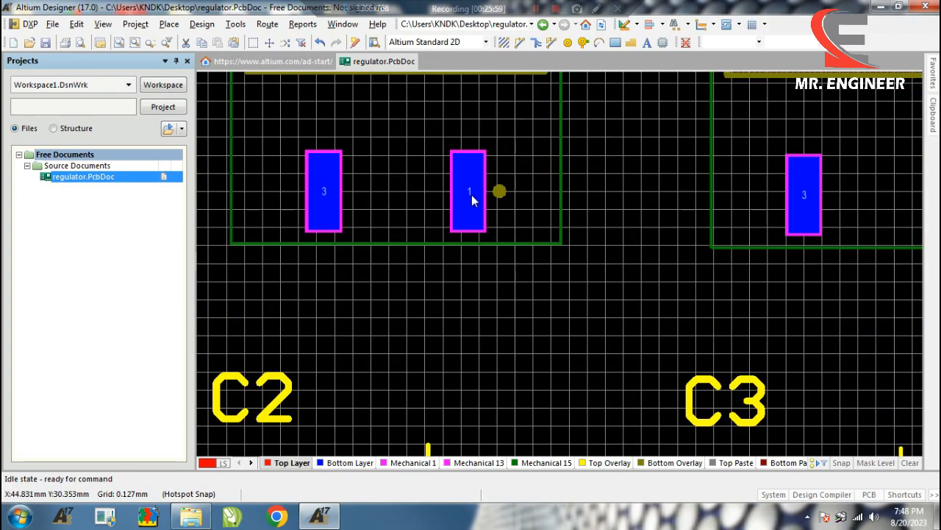
scroll(473, 191, "down", 2, "ctrl")
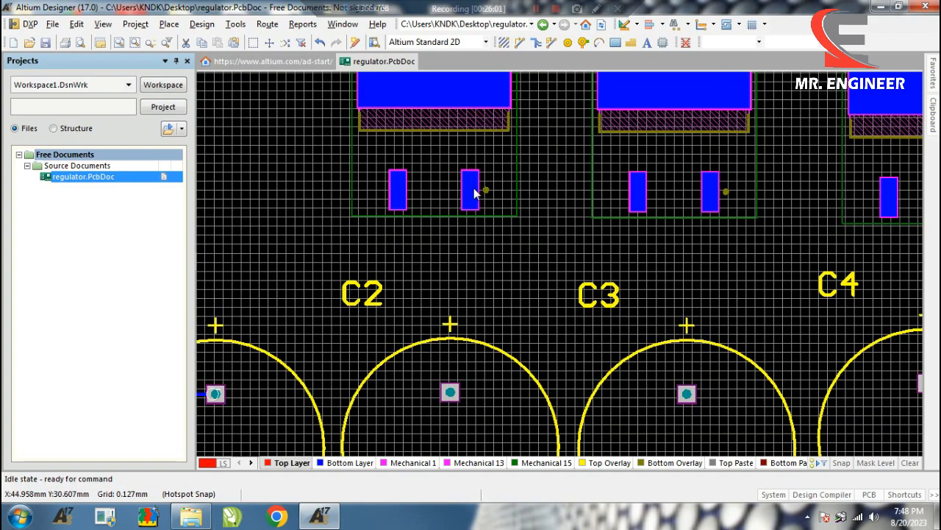
scroll(397, 195, "up", 6, "ctrl")
scroll(398, 196, "down", 4, "ctrl")
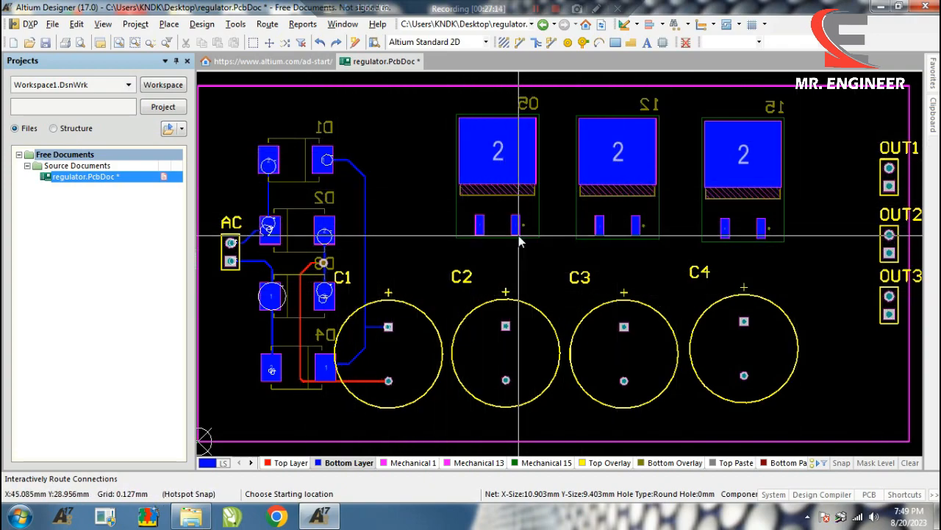
scroll(518, 237, "up", 4, "ctrl")
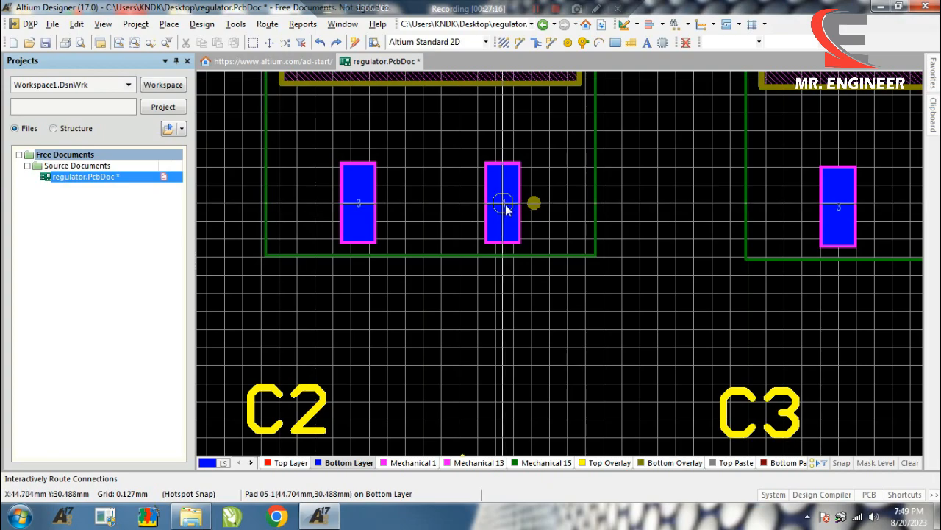
left_click(506, 243)
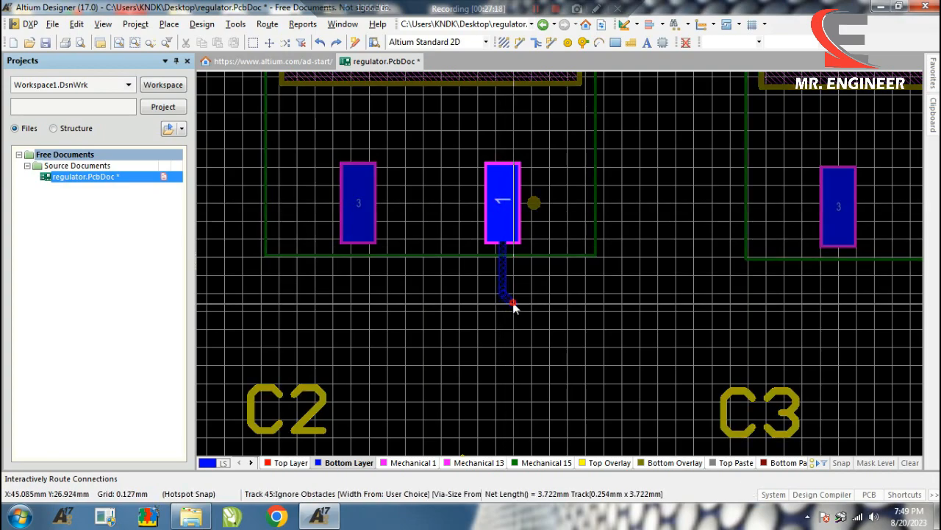
key("Page_Down")
key("Home")
key("Home")
key("Page_Up")
key("Page_Up")
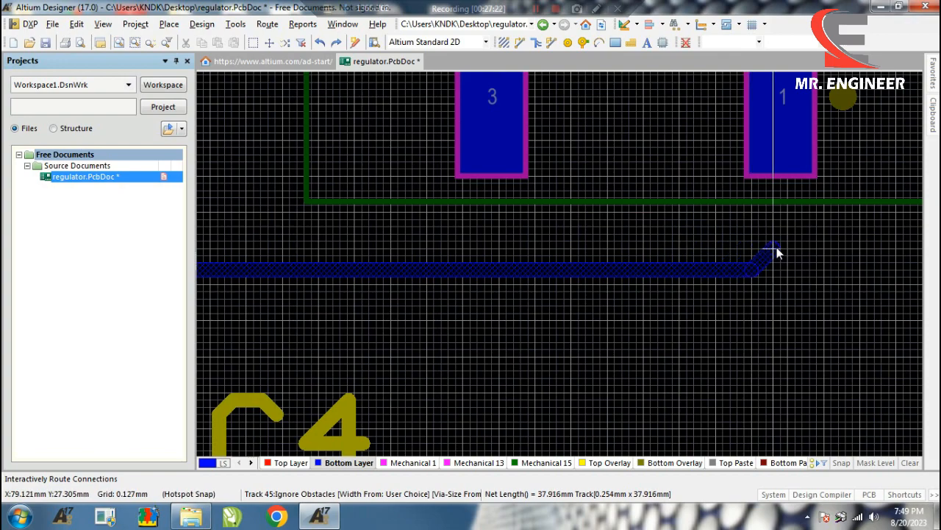
left_click(780, 252)
left_click(781, 115)
right_click(781, 115)
Route a Bottom Layer track from regulator 12 pad 1 down to the track joining regulators 05 and 15
key("Page_Down")
key("Page_Down")
key("Home")
key("Page_Down")
key("Home")
key("Home")
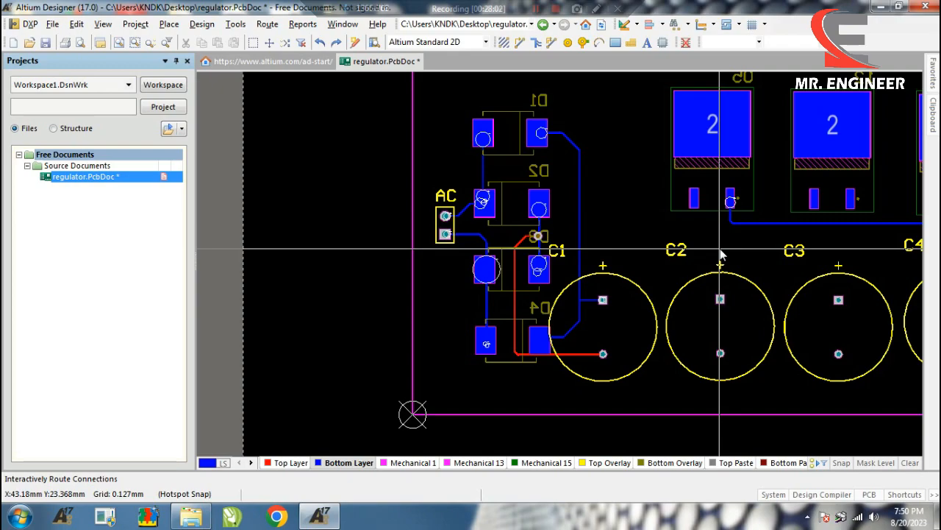
key("Home")
key("Home")
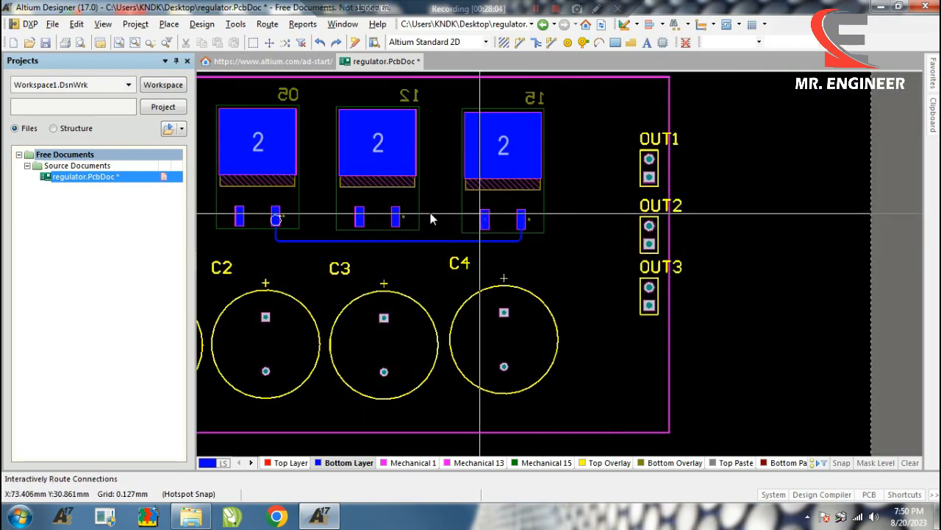
key("Home")
scroll(634, 262, "up", 2, "ctrl")
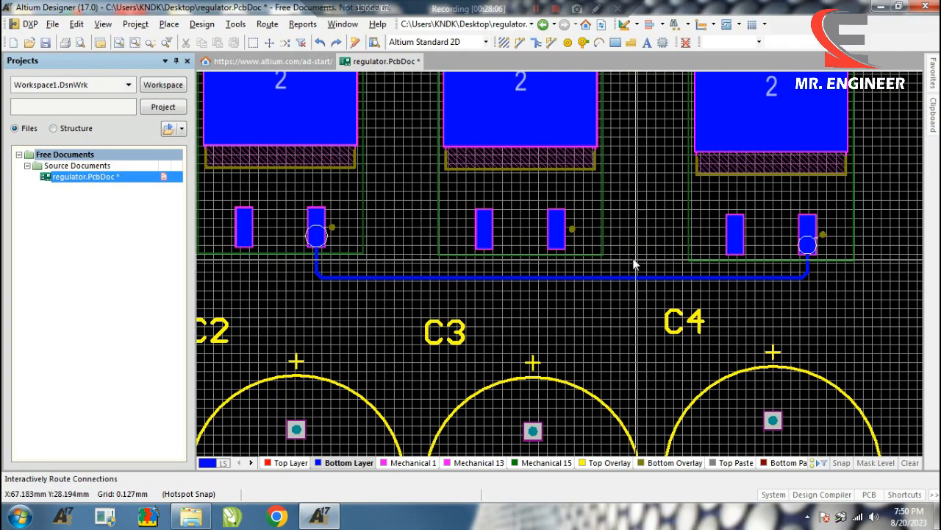
left_click(557, 236)
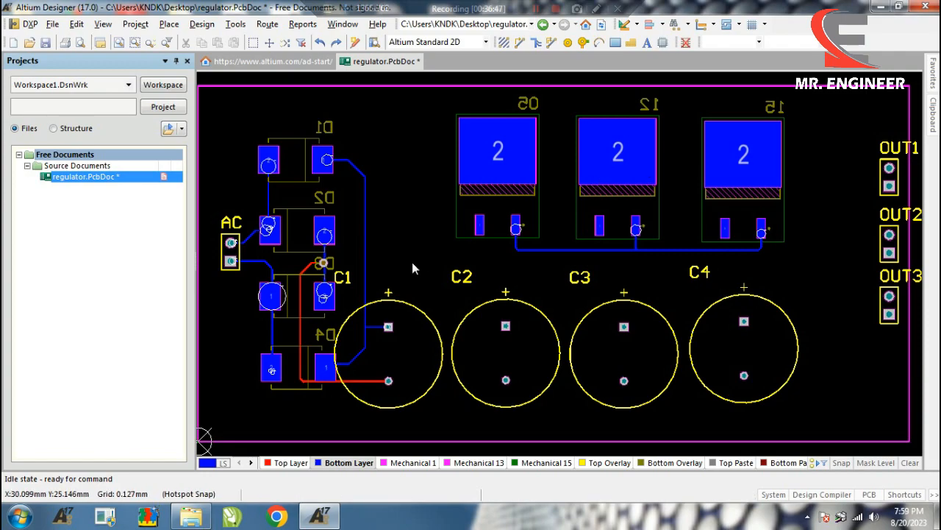
Route a Bottom Layer track from C1's positive pad up to the track joining pad 1 of the three regulators
key("p")
key("t")
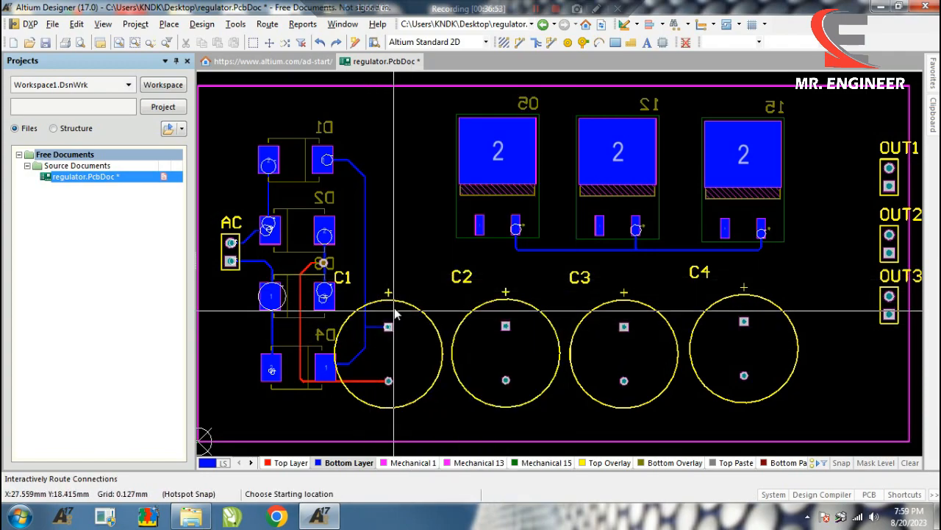
left_click(389, 328)
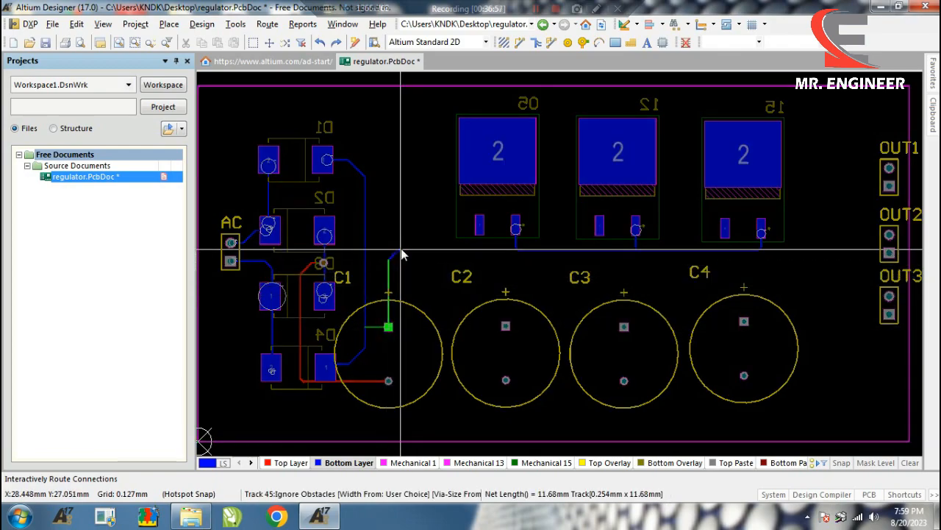
left_click(520, 251)
right_click(519, 250)
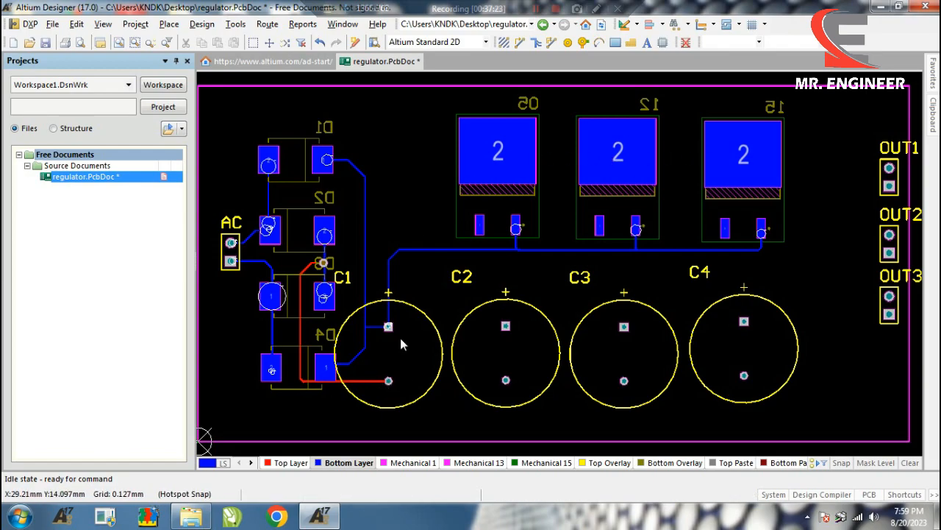
Route a Top Layer track from C1's negative pad up to a via beside the large pad 2 of regulator 05
key("p")
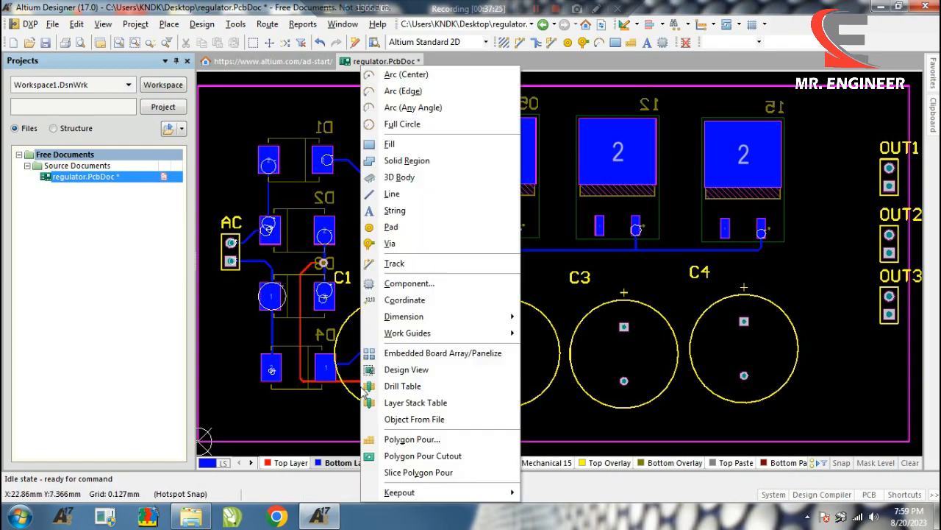
key("Escape")
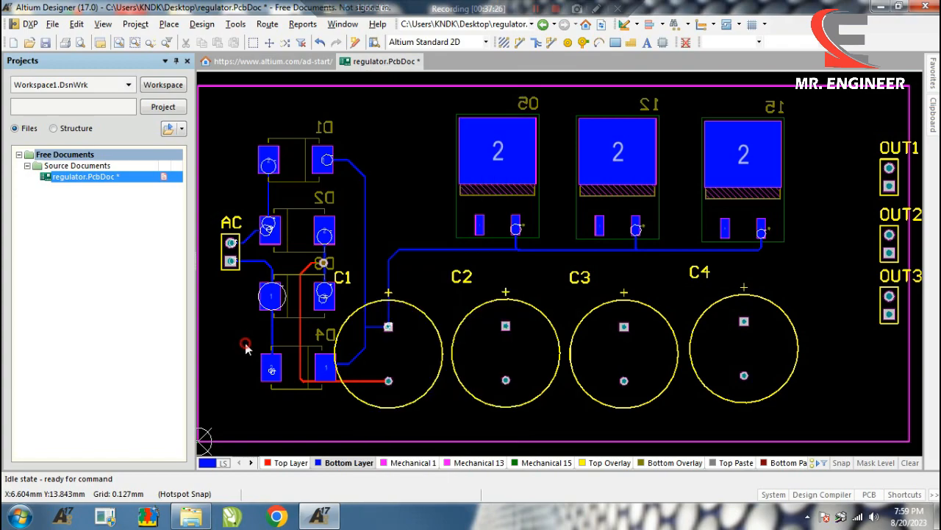
left_click(290, 463)
key("p")
key("t")
left_click(388, 380)
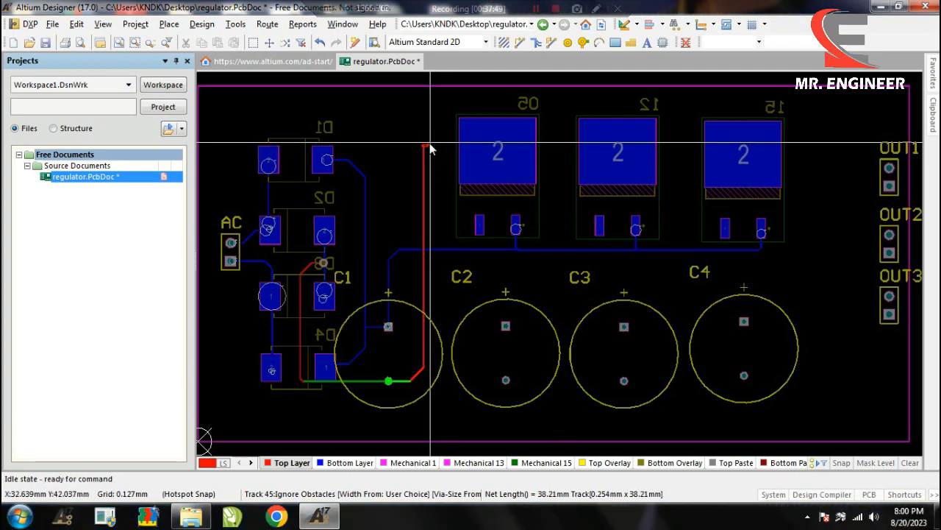
scroll(430, 147, "up", 5, "ctrl")
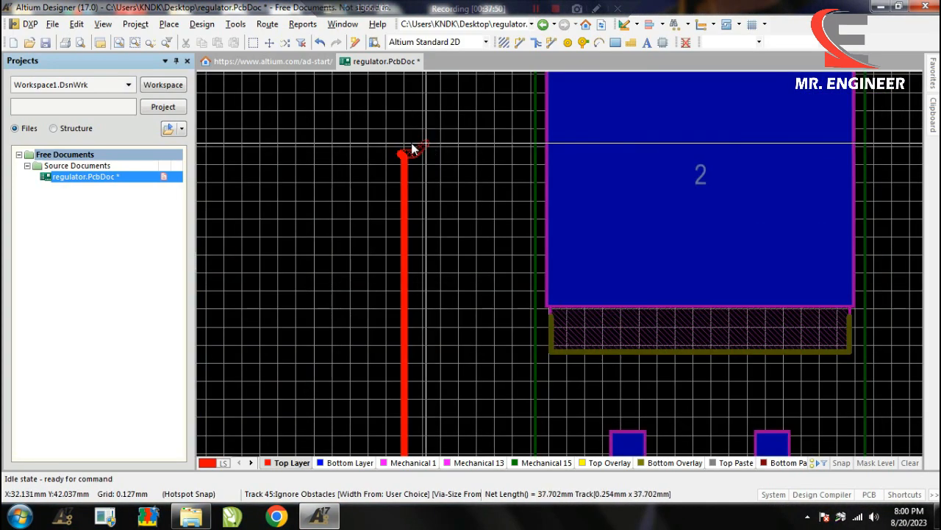
scroll(406, 144, "down", 4, "ctrl")
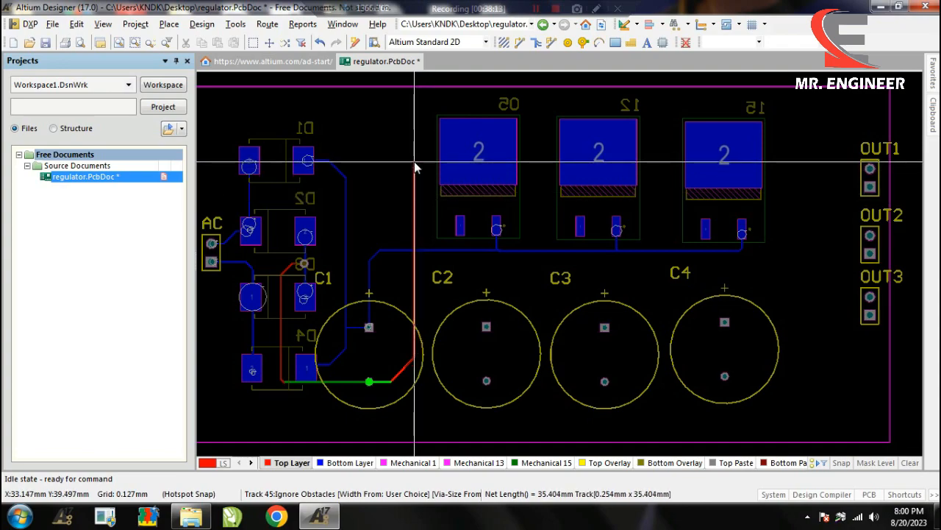
key("KP_Multiply")
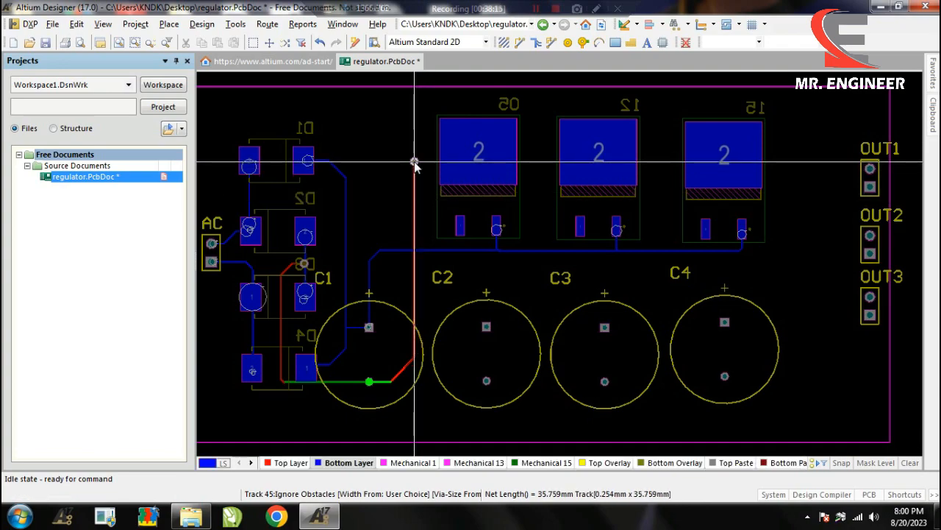
scroll(414, 165, "up", 2, "ctrl")
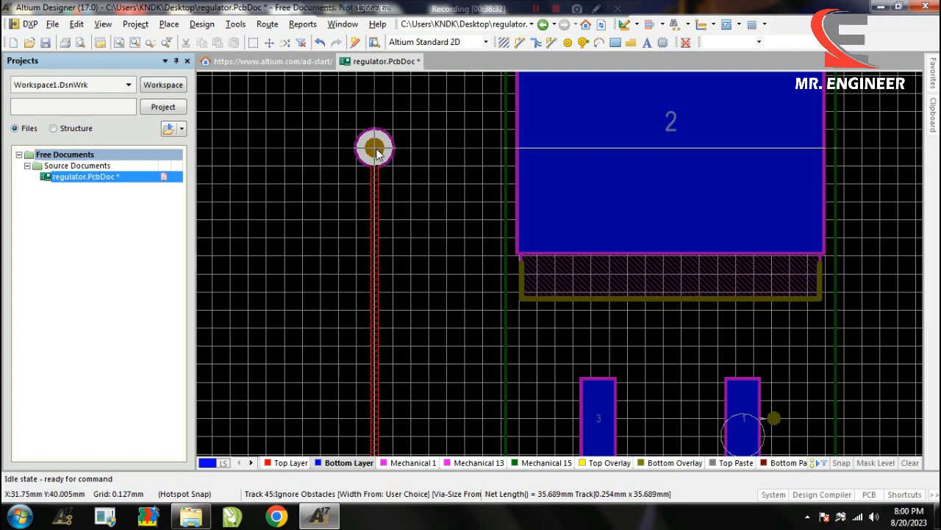
left_click(376, 152)
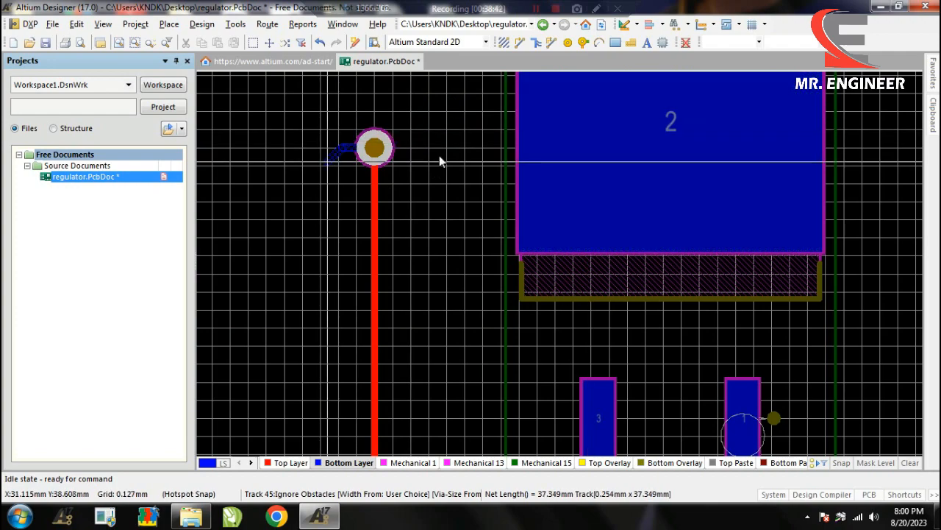
Continue from the via with a Bottom Layer track through pad 2 of regulators 05 and 12 to pad 2 of regulator 15
scroll(354, 108, "up", 1)
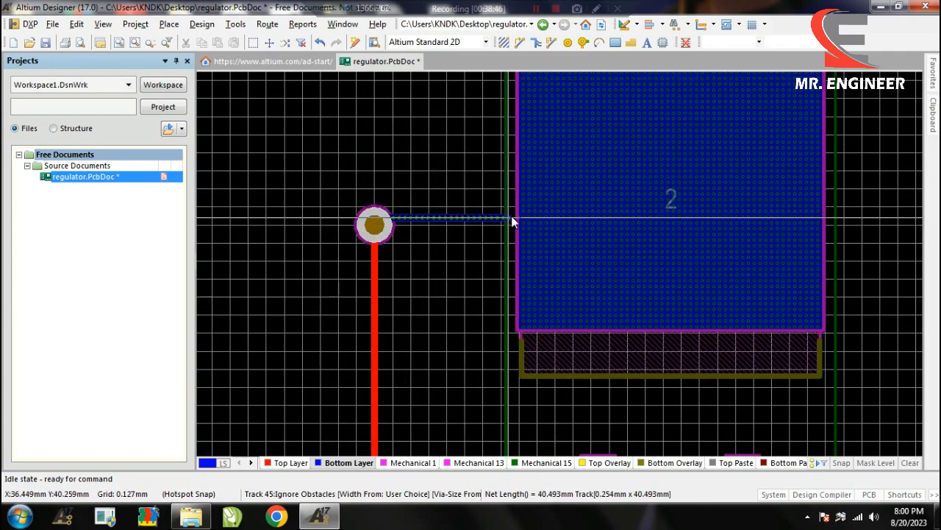
left_click(577, 217)
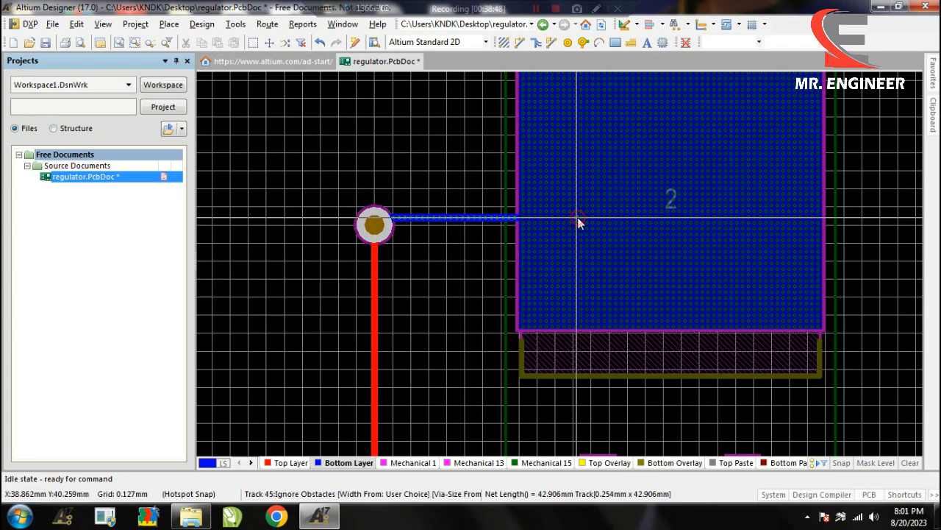
scroll(578, 218, "down", 2, "ctrl")
scroll(765, 250, "down", 2, "ctrl")
right_click_drag(907, 246, 701, 260)
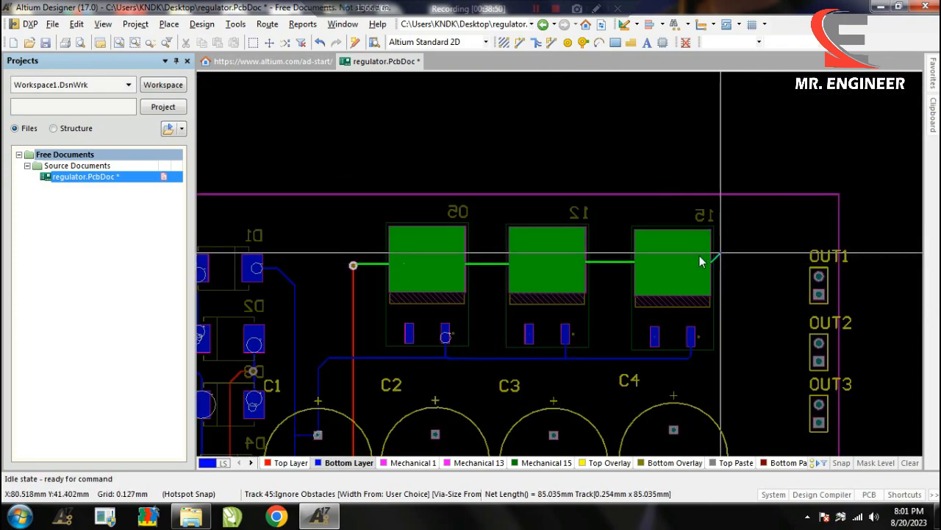
left_click(669, 271)
right_click(667, 274)
scroll(541, 308, "down", 2, "ctrl")
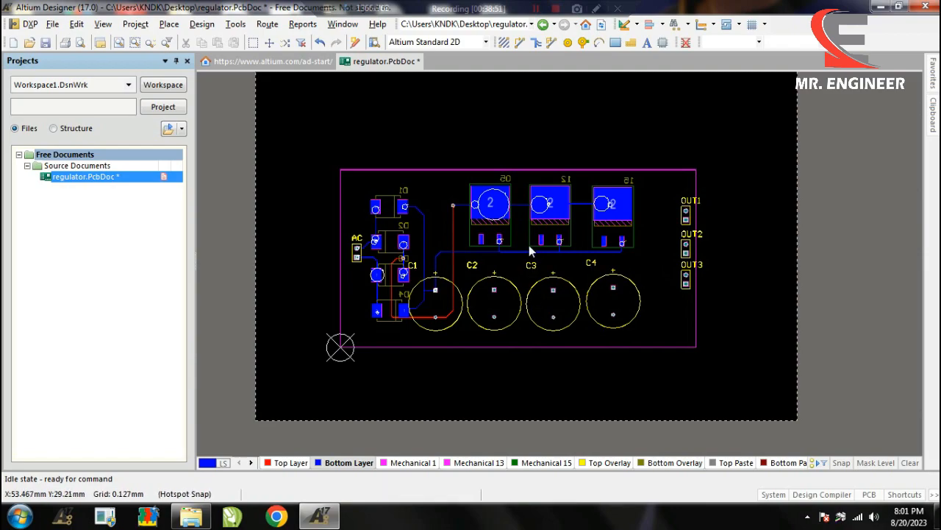
scroll(529, 245, "up", 2, "ctrl")
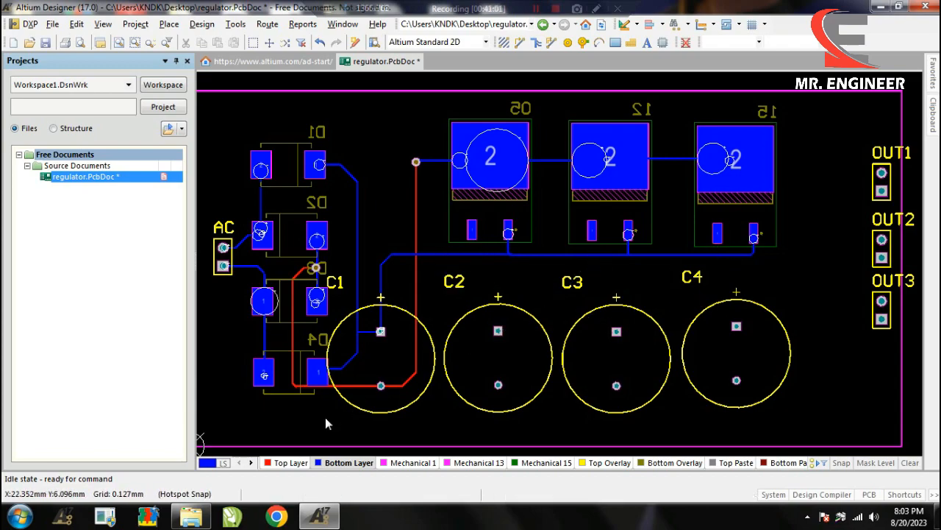
Route a Top Layer track from C2's positive pad diagonally up towards pad 3 of regulator 05
left_click(291, 462)
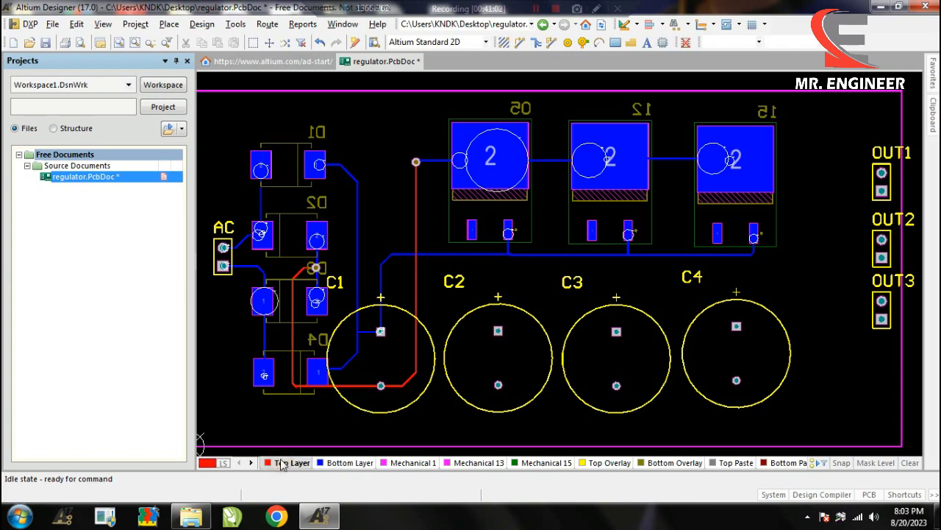
right_click(437, 450)
left_click(471, 211)
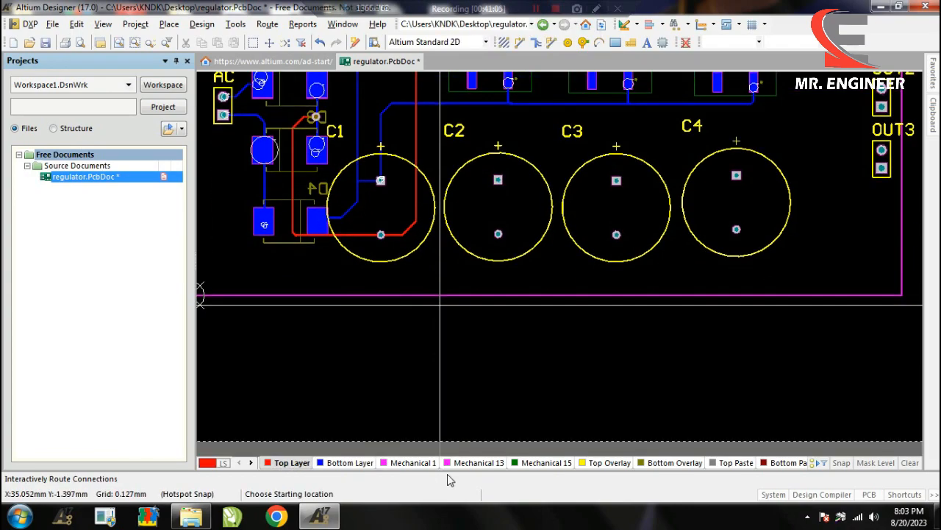
key("Home")
key("Page_Up")
key("Page_Up")
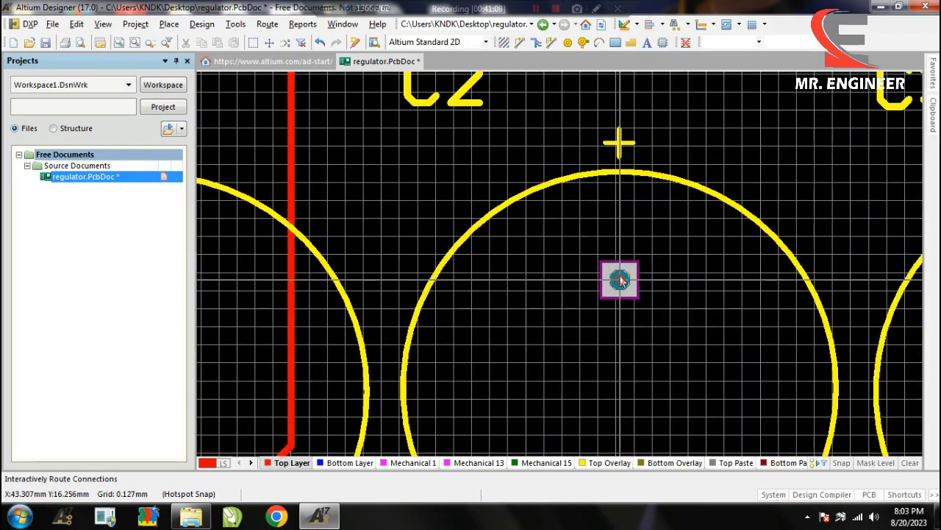
left_click(620, 279)
key("Page_Down")
left_click(507, 145)
key("Page_Up")
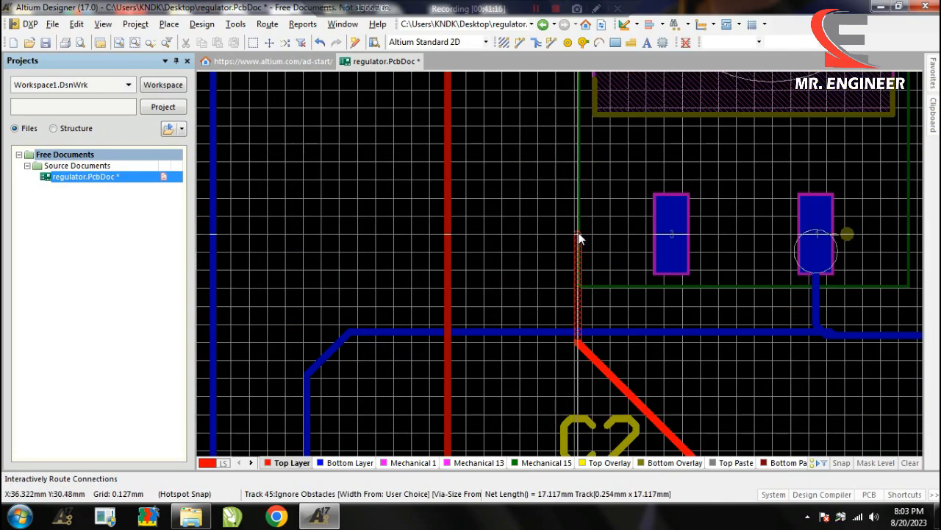
Add a via level with regulator 05 pad 3 and continue the C2 track on the Bottom Layer to that pad
key("KP_Multiply")
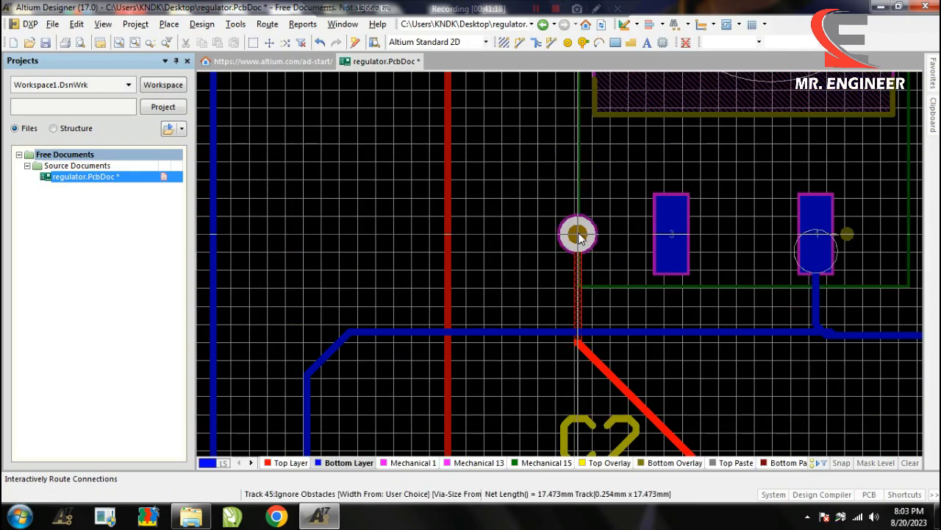
left_click(578, 234)
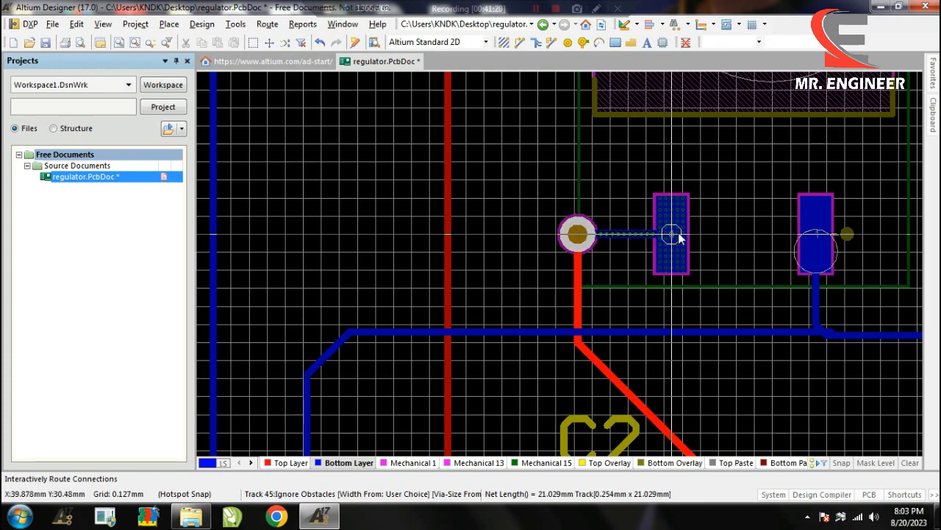
left_click(675, 234)
key("Page_Down")
key("Page_Up")
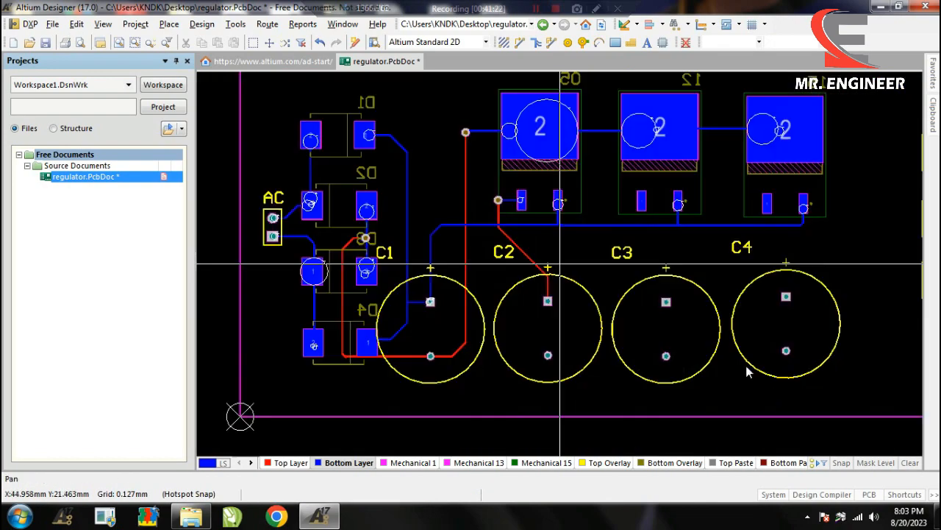
left_click(666, 303)
key("Page_Up")
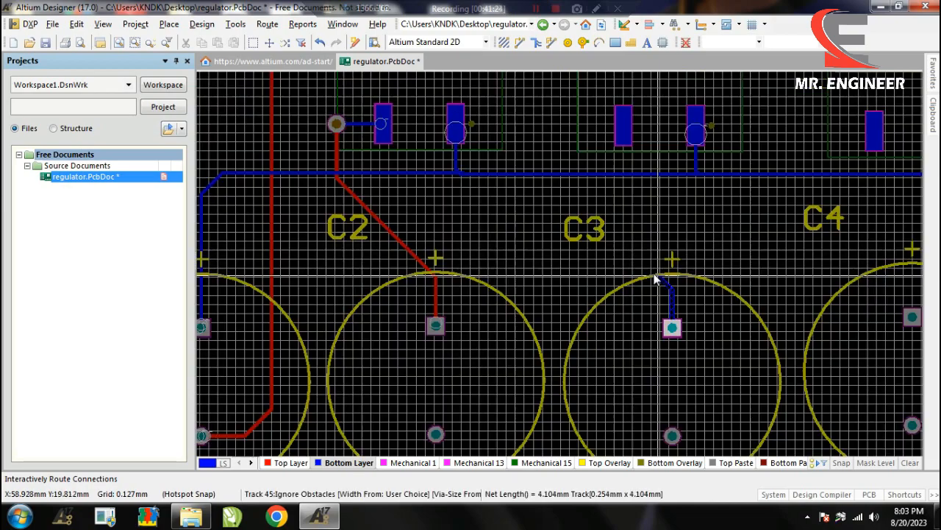
key("Escape")
key("Escape")
double_click(393, 235)
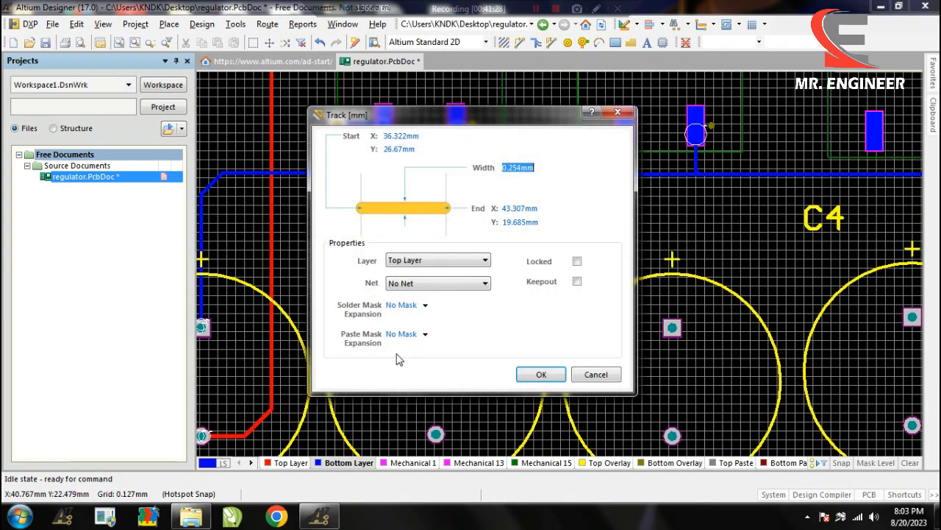
key("Escape")
Route a Top Layer track from C3's positive pad to a via beside regulator 12 pad 3, and finish on the Bottom Layer at that pad
left_click(294, 463)
key("p")
key("t")
left_click(672, 327)
left_click(593, 203)
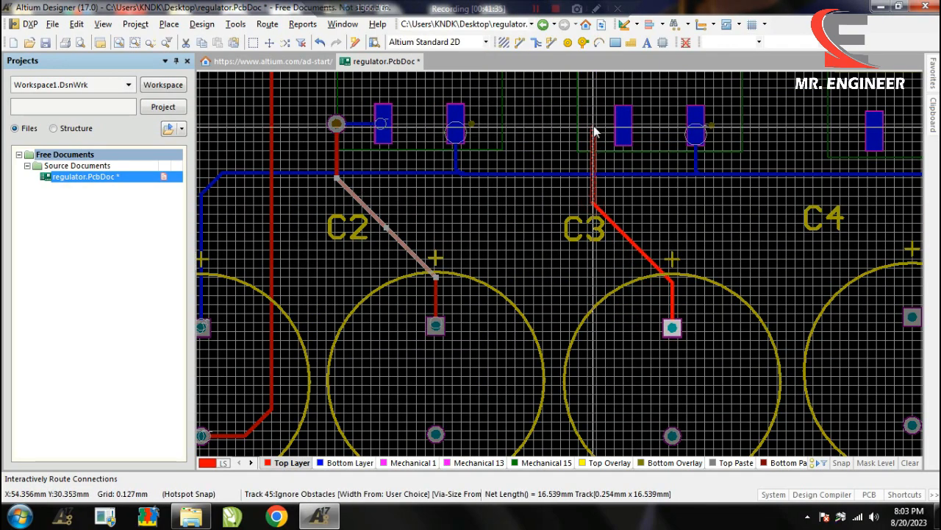
key("KP_Multiply")
left_click(593, 126)
left_click(623, 126)
key("Escape")
key("Escape")
Route a Top Layer track from C4's positive pad to a via beside regulator 15 pad 3, and finish on the Bottom Layer at that pad
left_click(292, 462)
key("Page_Down")
key("p")
key("t")
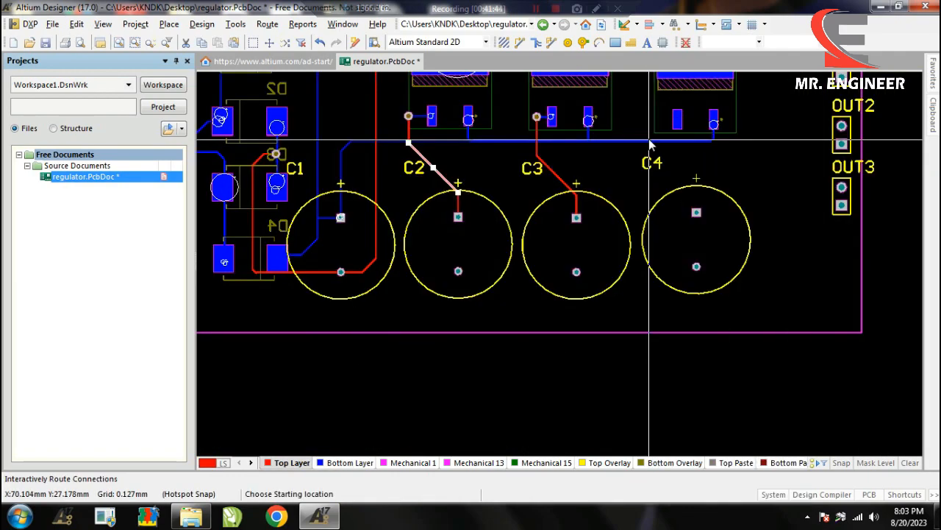
left_click(696, 214)
key("Page_Up")
left_click(538, 240)
key("KP_Multiply")
left_click(538, 198)
left_click(586, 196)
key("Escape")
key("Escape")
key("ctrl+Page_Down")
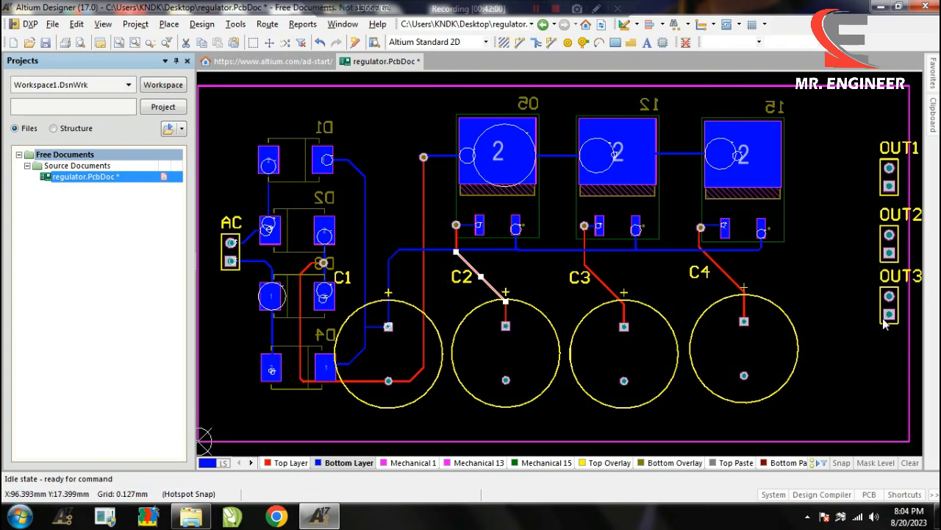
Route a Top Layer track from C4's positive pad up to the upper pin of header OUT1
key("p")
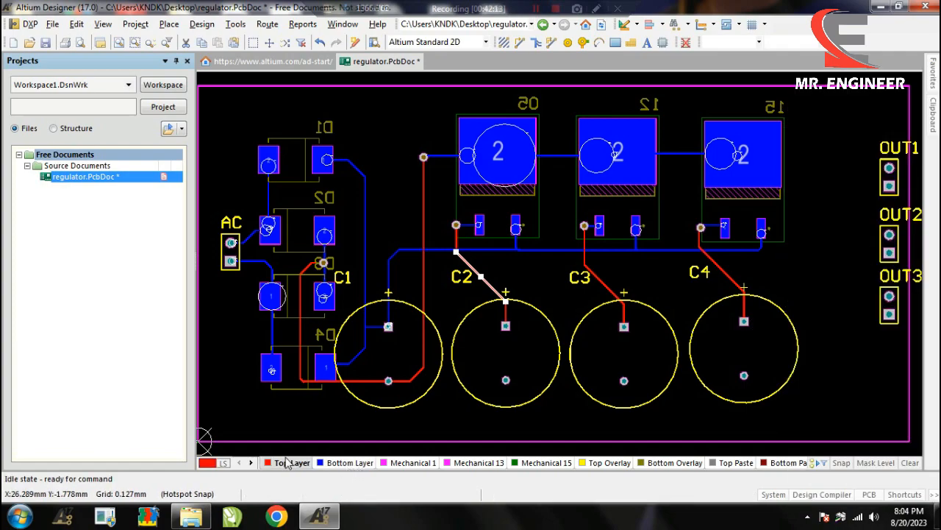
double_click(287, 462)
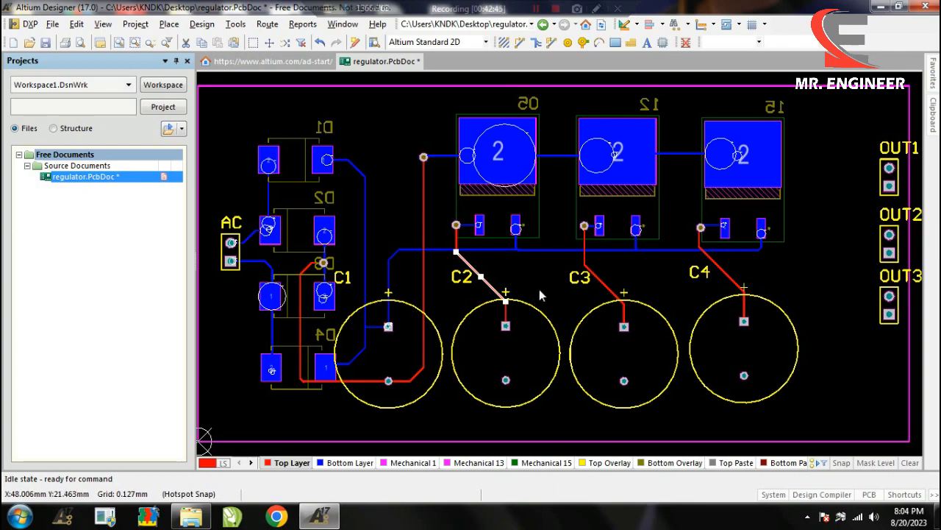
key("p")
key("t")
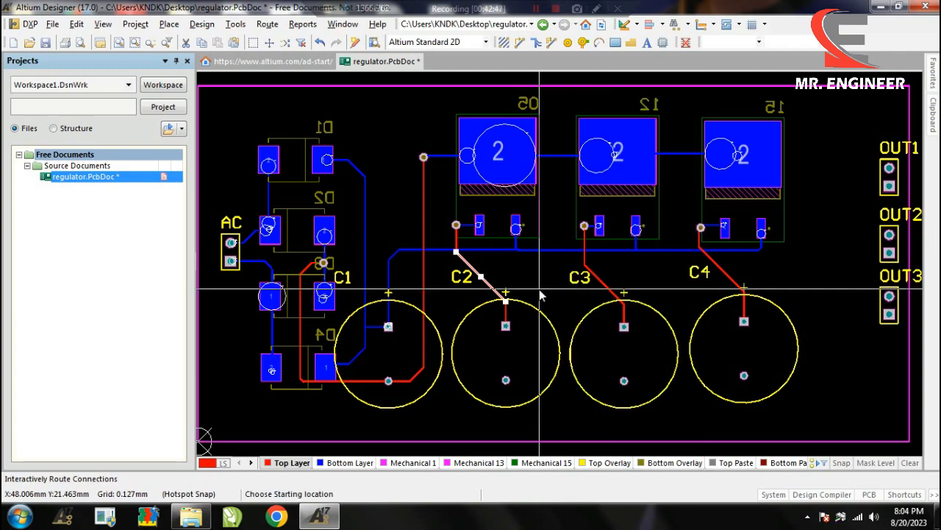
left_click(745, 322)
scroll(745, 322, "up", 2, "ctrl")
right_click_drag(745, 323, 521, 311)
left_click(616, 183)
right_click_drag(615, 183, 517, 421)
left_click(559, 244)
left_click(710, 243)
right_click(710, 243)
Route a Top Layer track from C3's positive pad, passing between C4's two pads, to the upper pin of header OUT2
right_click_drag(546, 393, 671, 176)
right_click_drag(332, 395, 483, 317)
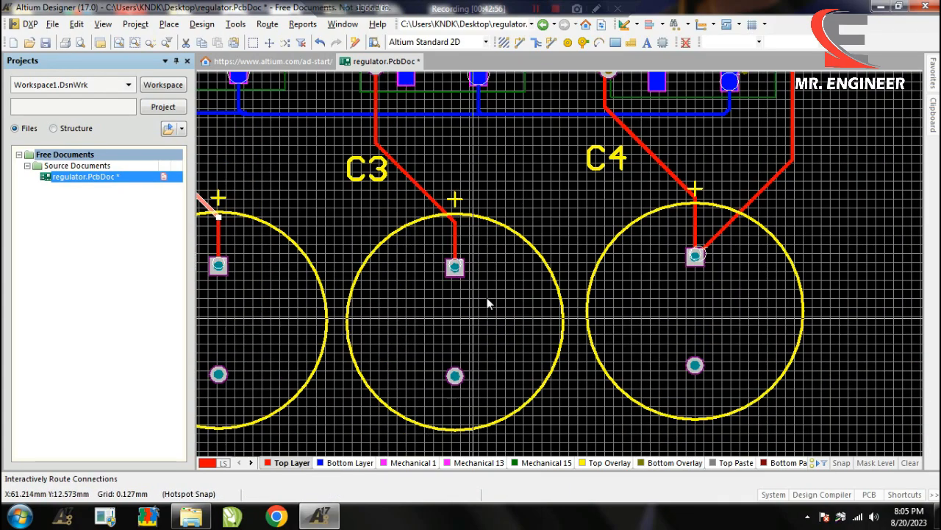
left_click(454, 267)
left_click(752, 306)
right_click_drag(752, 306, 369, 401)
left_click(485, 202)
left_click(515, 178)
left_click(603, 179)
right_click(603, 179)
right_click_drag(288, 278, 400, 322)
right_click_drag(242, 436, 374, 334)
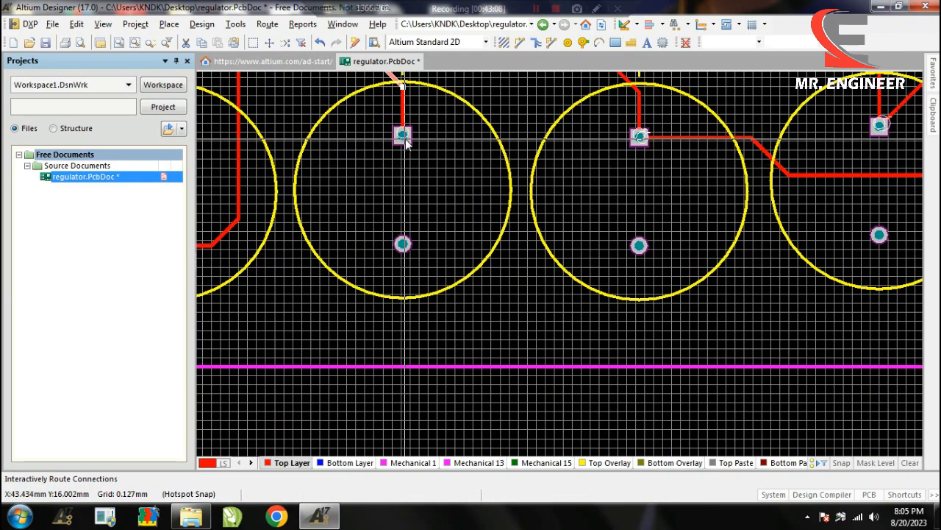
scroll(460, 166, "down", 5, "ctrl")
scroll(693, 248, "up", 5, "ctrl")
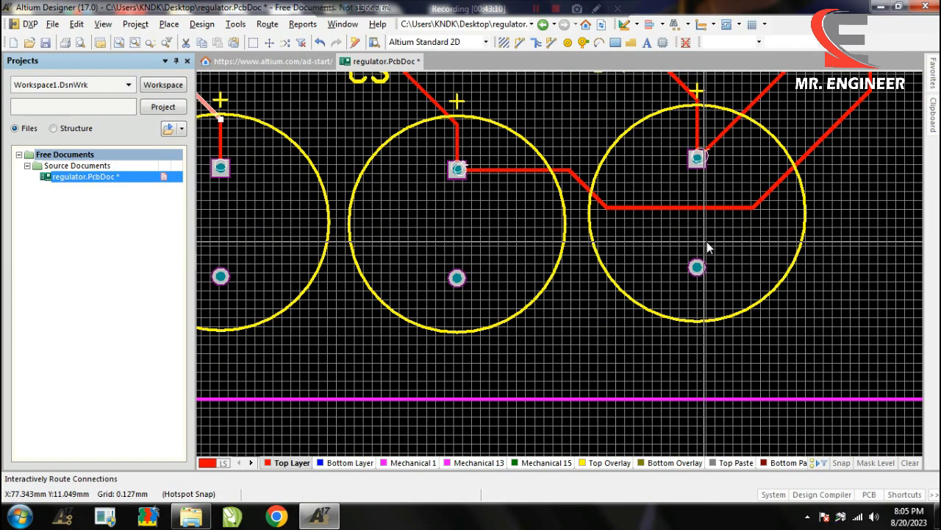
right_click_drag(219, 191, 375, 235)
right_click_drag(213, 247, 409, 270)
right_click(374, 271)
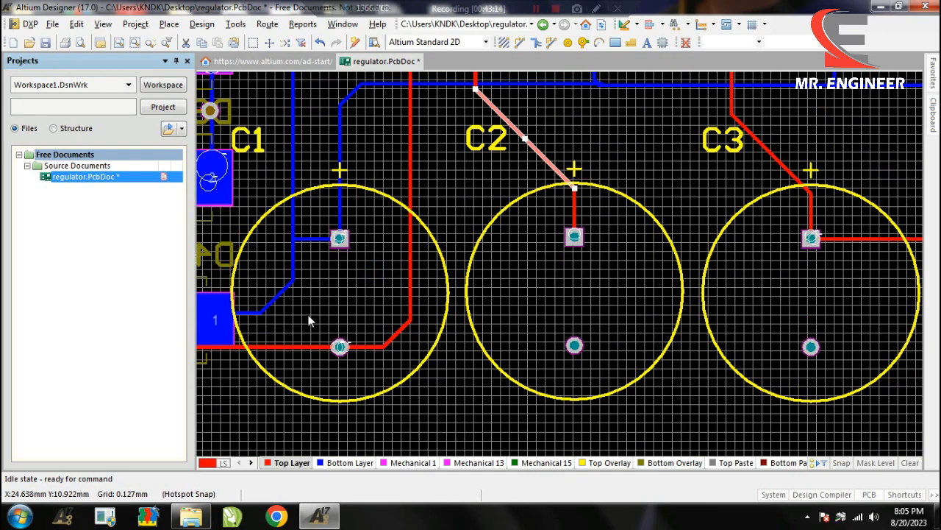
Route a Bottom Layer track from C2's positive pad, beneath C3's and C4's positive pads, to the upper pin of header OUT3
left_click(346, 462)
key("p")
key("t")
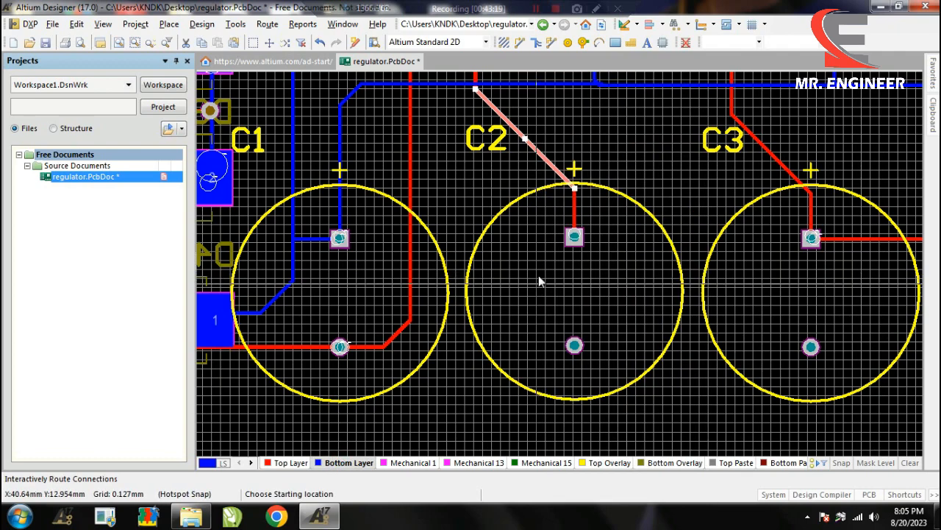
left_click(575, 237)
left_click(755, 297)
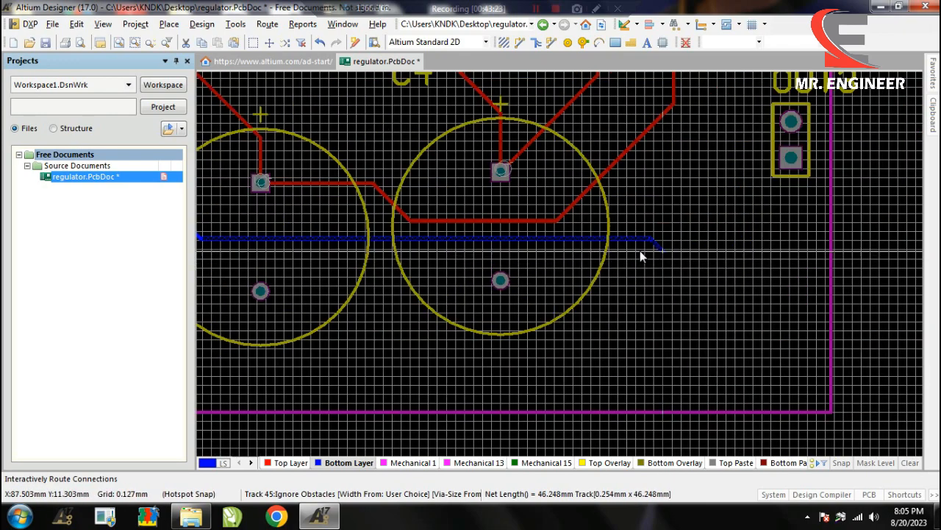
left_click(567, 242)
key("Home")
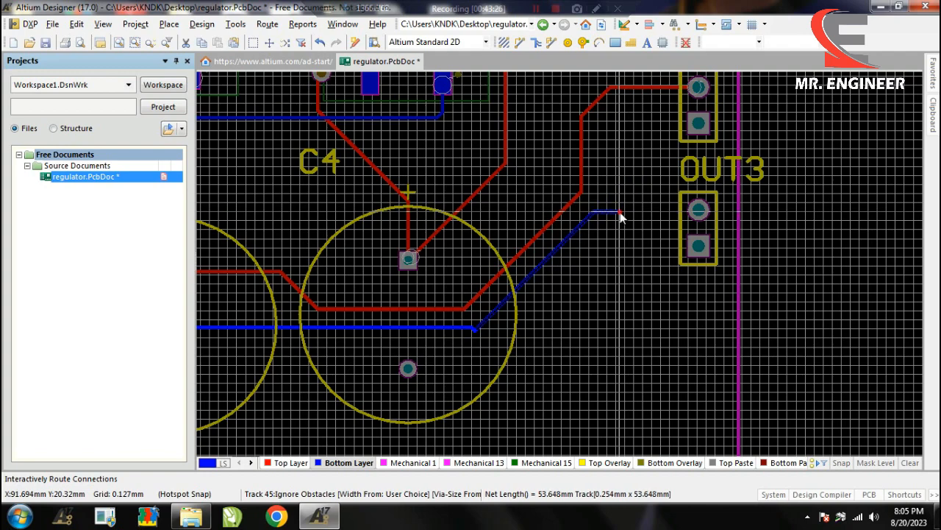
left_click(700, 213)
right_click(699, 213)
Route a straight Top Layer track from C1's negative pad through the negative pads of C2 and C3 to C4's negative pad
scroll(603, 273, "down", 3, "ctrl")
right_click(602, 272)
right_click_drag(327, 243, 583, 286)
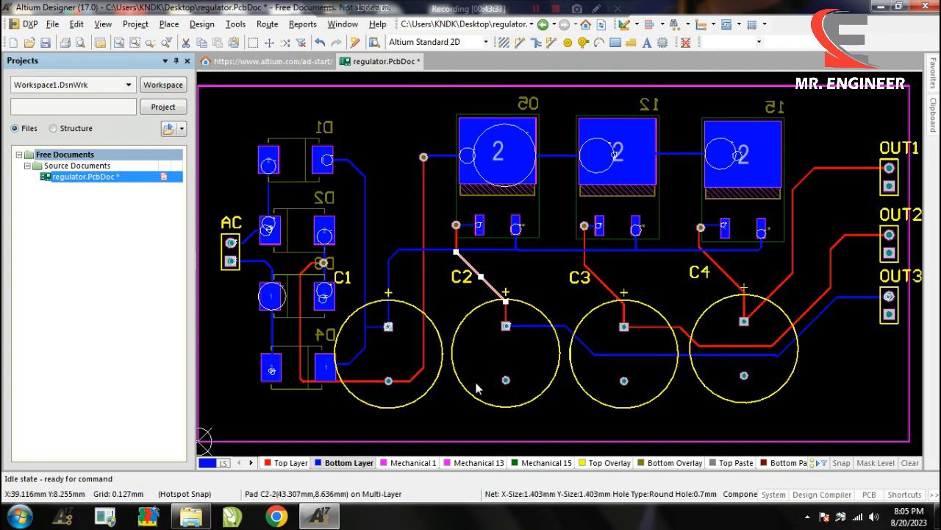
key("p")
key("t")
scroll(385, 382, "up", 3, "ctrl")
key("p")
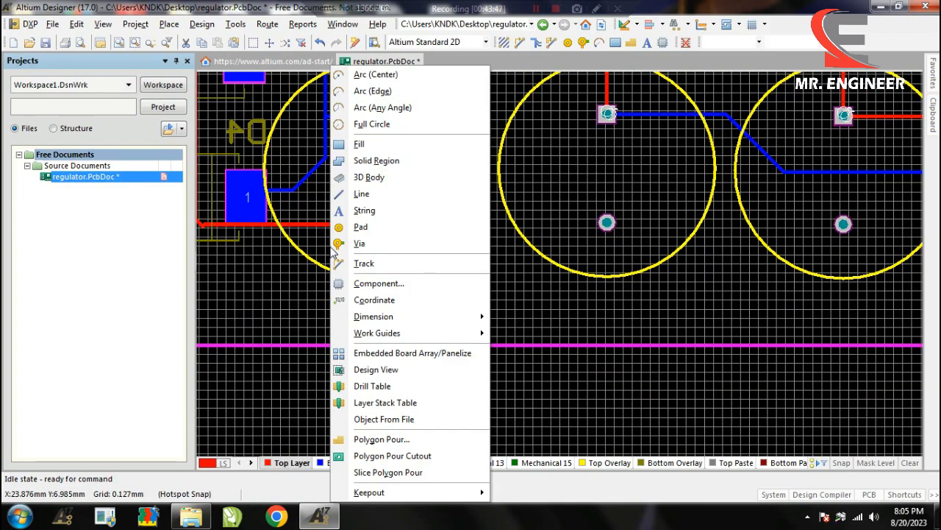
key("t")
left_click(373, 224)
scroll(486, 224, "down", 2, "ctrl")
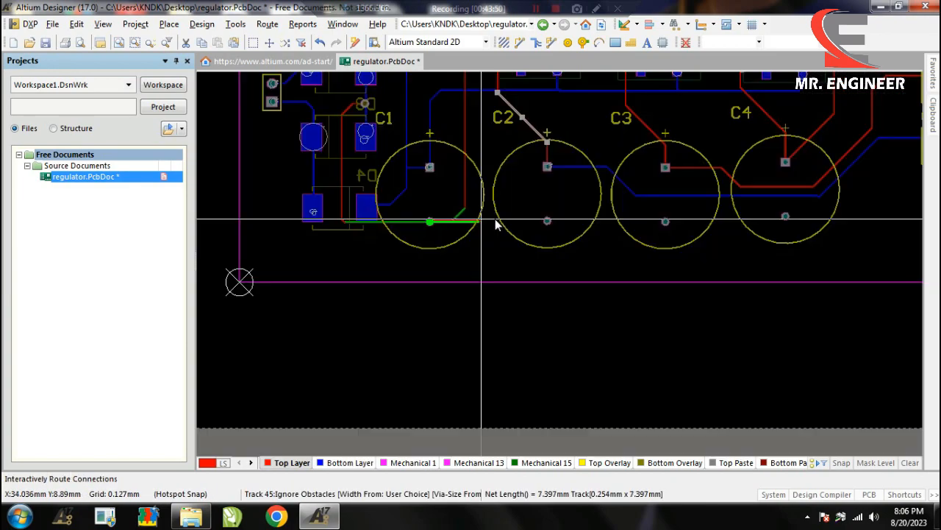
key("Page_Up")
key("Home")
key("Home")
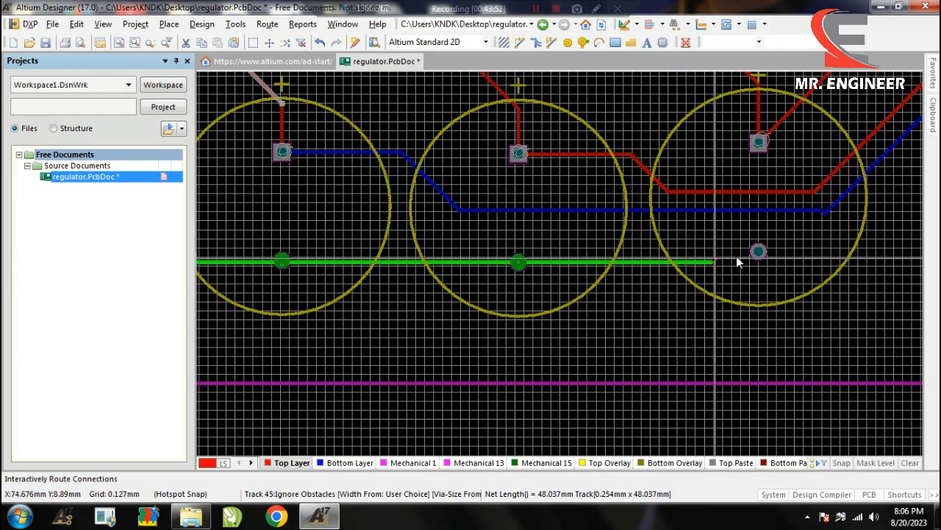
left_click(758, 255)
right_click(758, 258)
Route a Top Layer track from C4's negative pad through OUT3's lower pin and along the board's right edge to OUT1's lower pin
key("Page_Down")
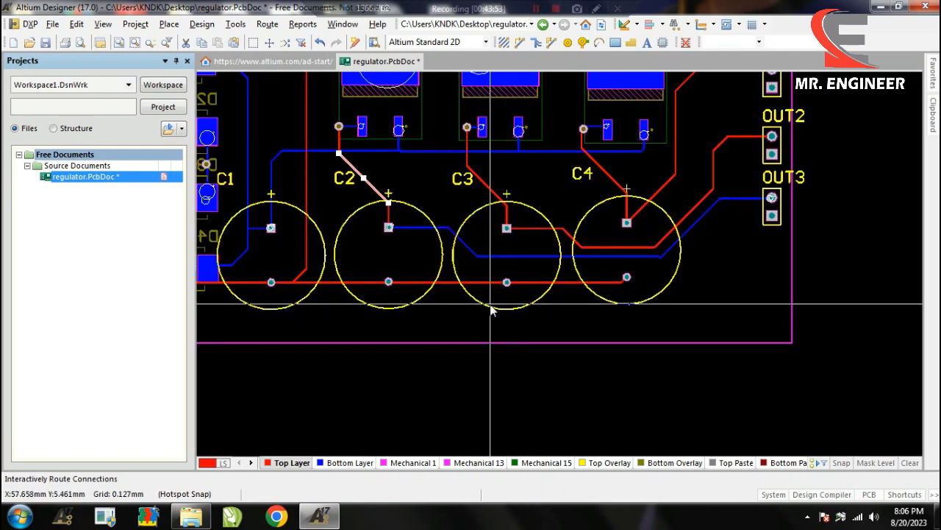
key("Home")
key("Home")
key("Home")
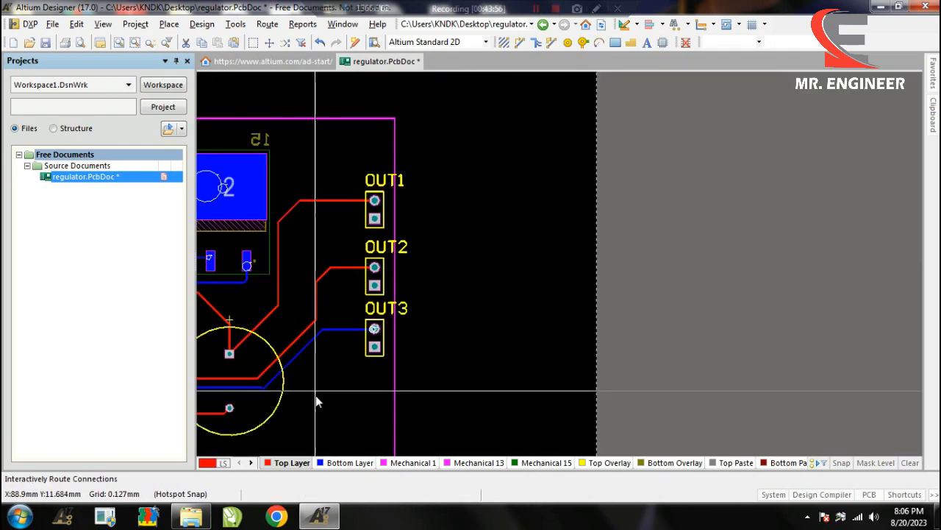
key("Home")
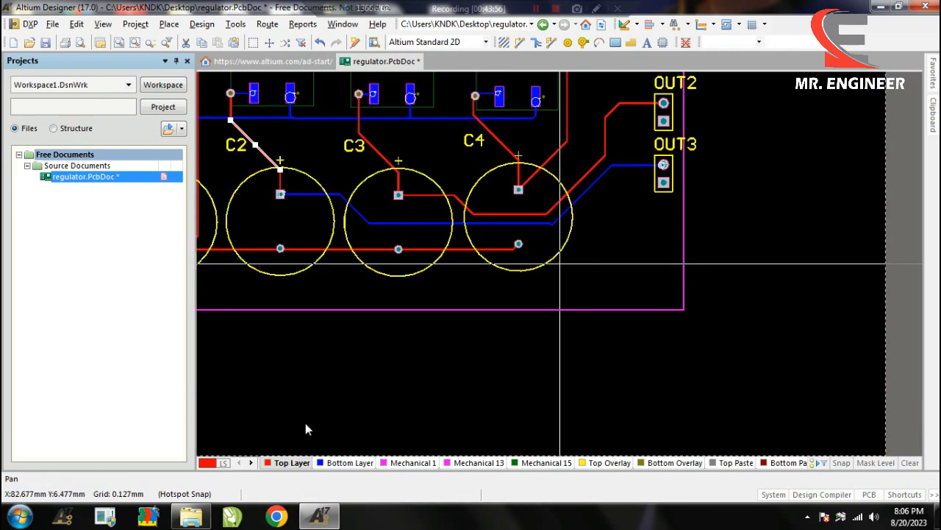
left_click(519, 245)
key("Home")
key("Home")
key("Page_Up")
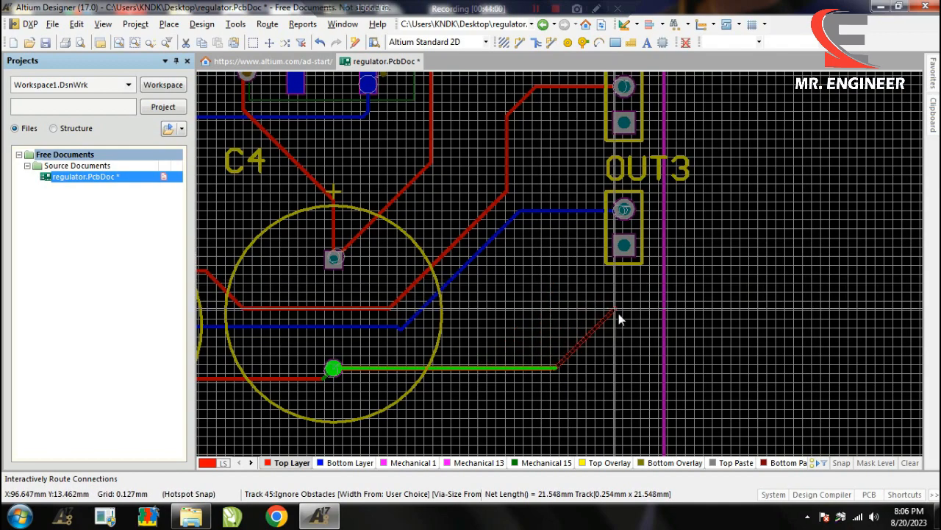
left_click(622, 340)
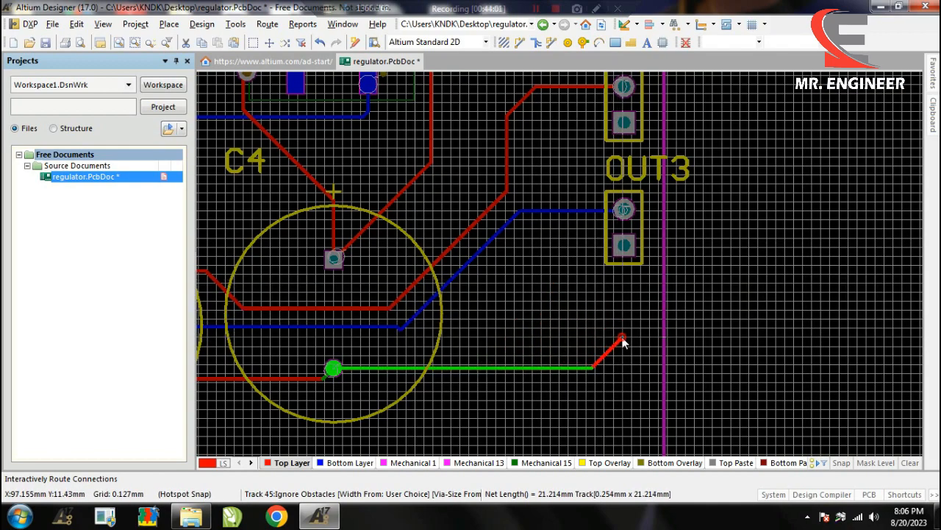
left_click(652, 240)
scroll(511, 268, "up", 2, "ctrl")
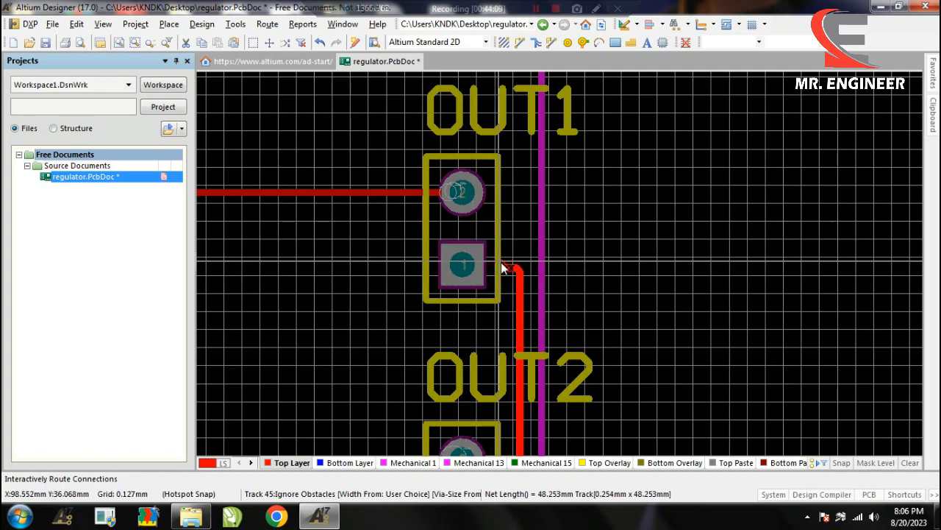
left_click(462, 269)
right_click(462, 269)
Route a short Top Layer track from OUT2's lower pin to the vertical track beside the board's right edge
scroll(462, 269, "down", 2, "ctrl")
right_click_drag(509, 416, 546, 263)
scroll(598, 239, "up", 2, "ctrl")
left_click(596, 252)
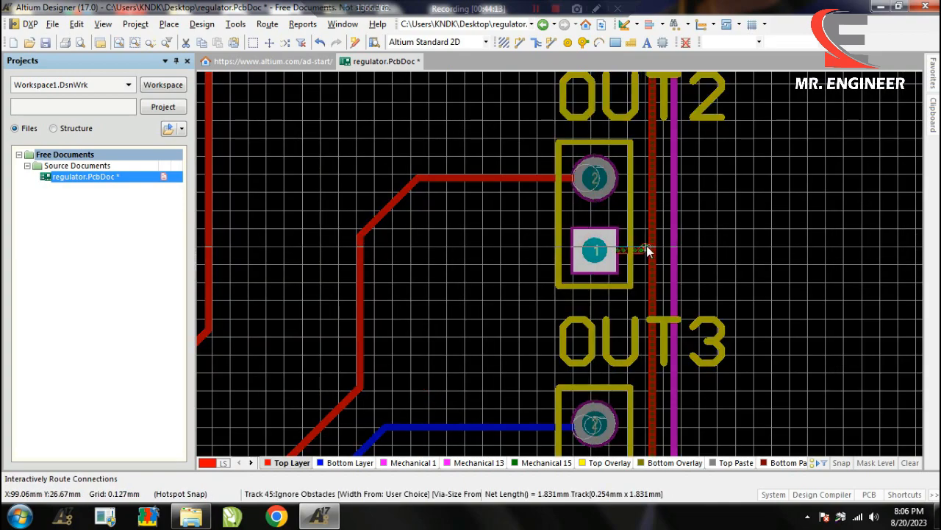
left_click(650, 250)
right_click(649, 251)
scroll(537, 308, "down", 4, "ctrl")
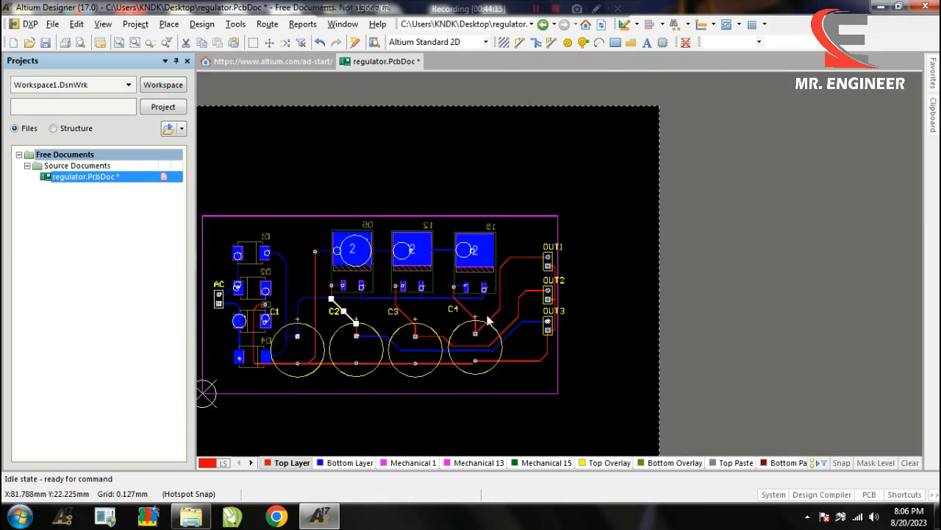
key("ctrl+Page_Down")
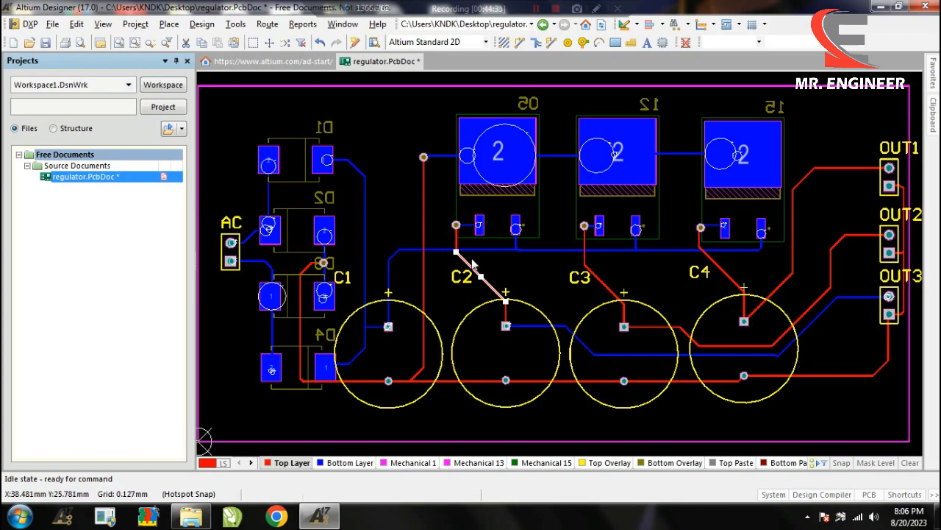
key("m")
left_click(471, 390)
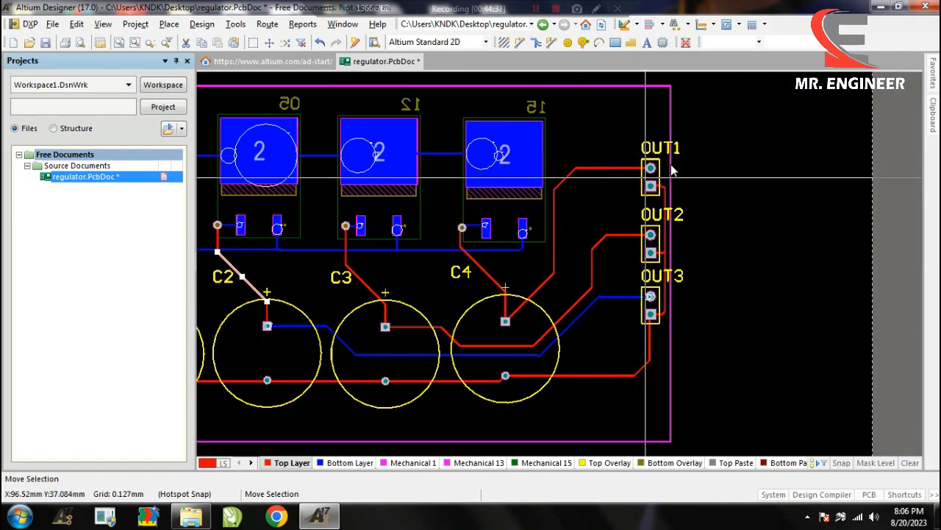
left_click(652, 146)
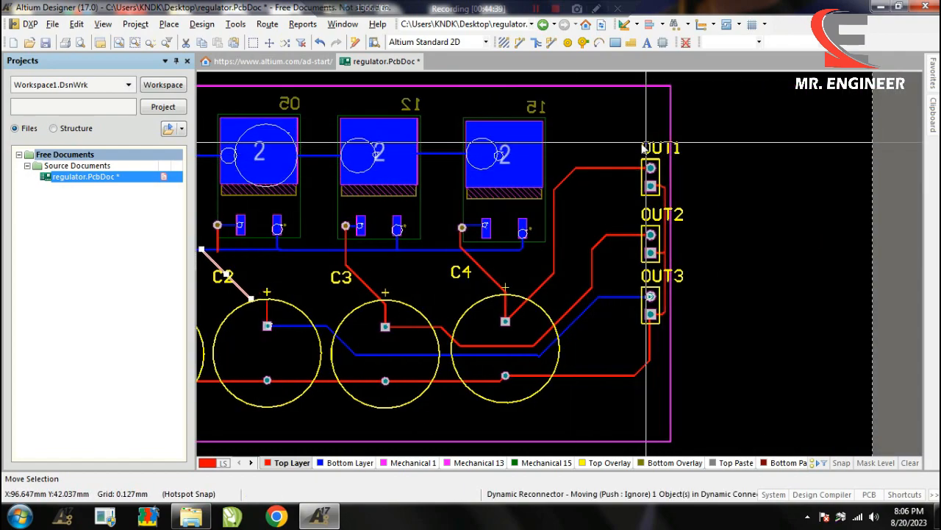
Rotate the OUT1, OUT2 and OUT3 designators to 90 degrees and place each one just left of its header
left_click(655, 140)
left_click(656, 140)
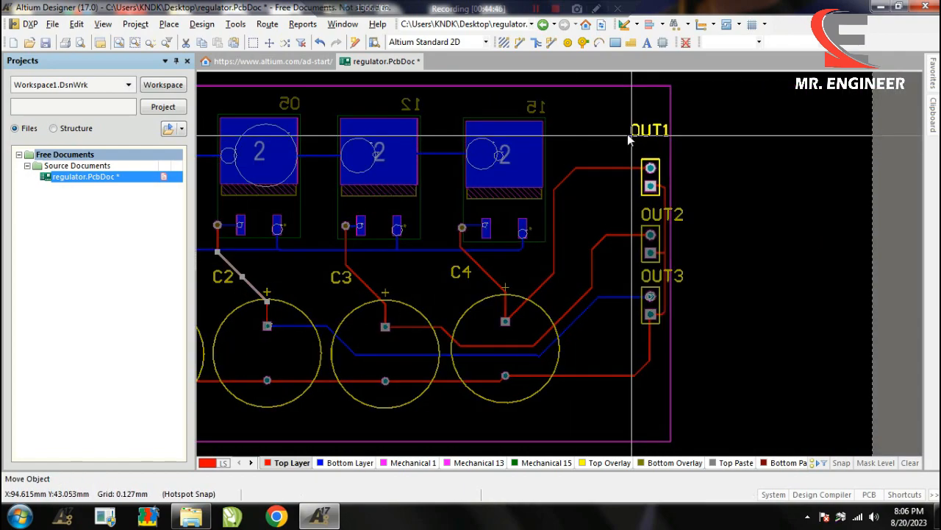
key("space")
left_click(613, 179)
left_click(659, 219)
key("space")
left_click(627, 259)
left_click(656, 276)
key("space")
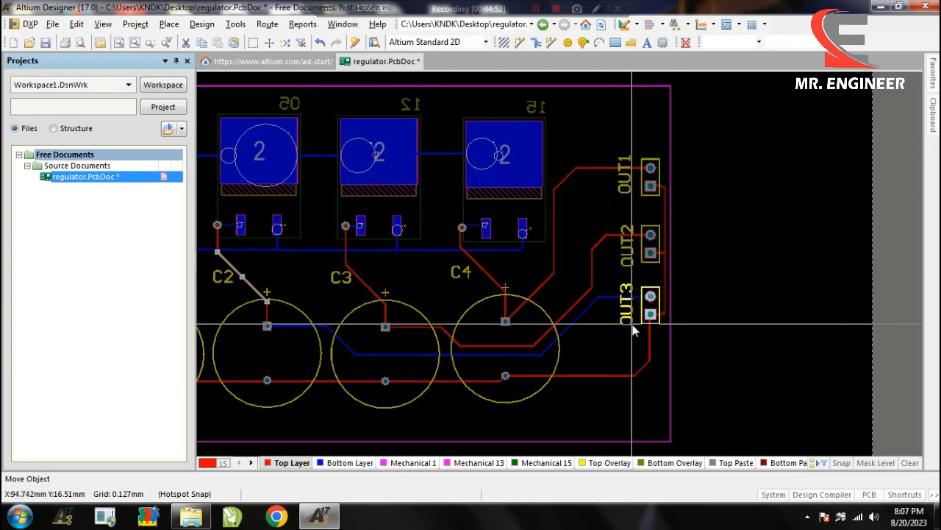
left_click(633, 328)
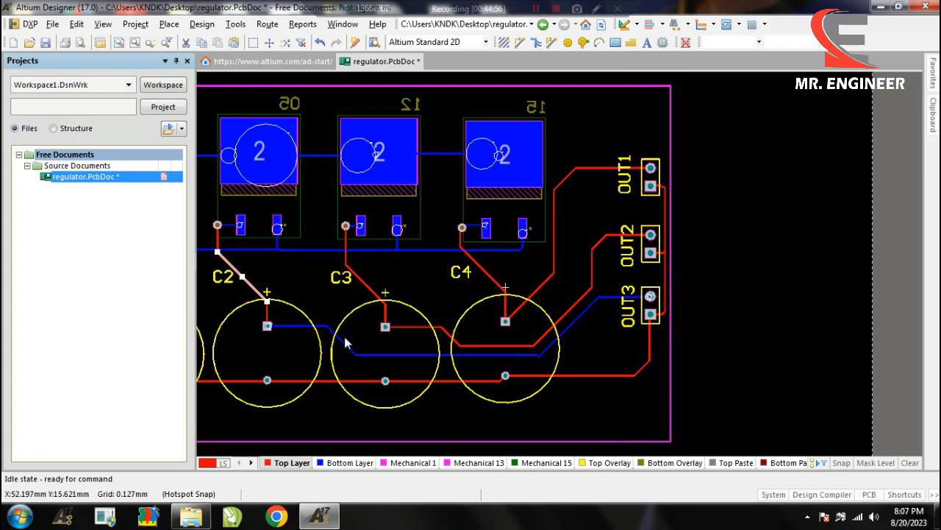
Change the output header designators to voltage labels: OUT3 to 5V, OUT2 to 12V and OUT1 to 15V
double_click(624, 317)
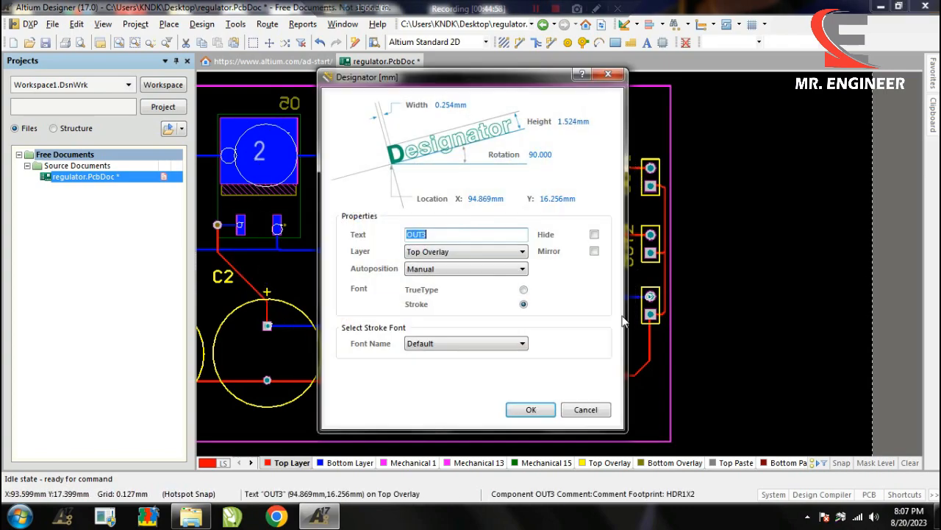
type("5V")
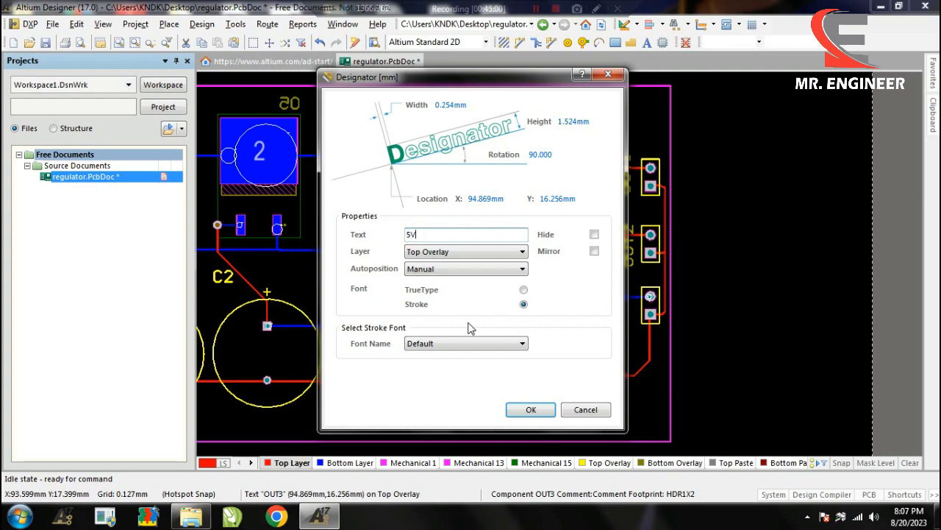
left_click(531, 410)
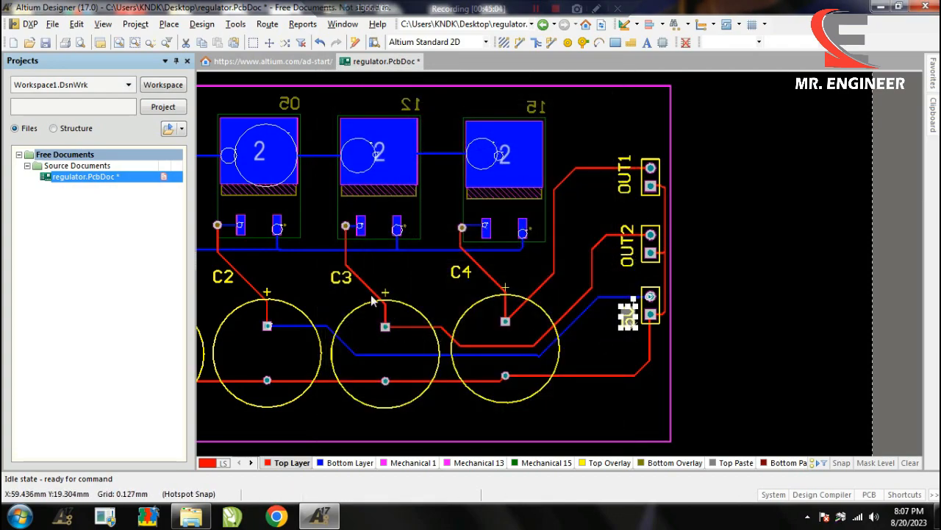
double_click(631, 256)
type("12V")
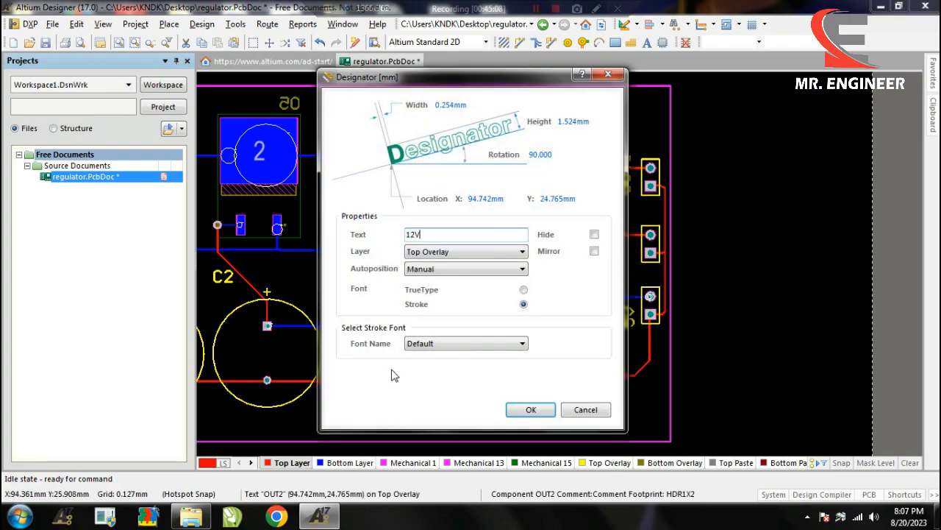
left_click(531, 410)
double_click(622, 183)
type("15")
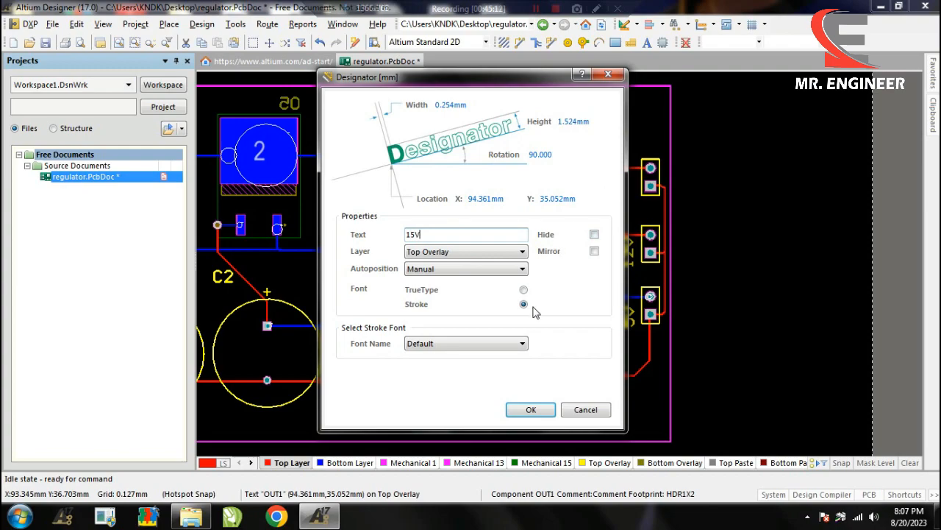
left_click(531, 409)
scroll(426, 220, "left", 3, "shift")
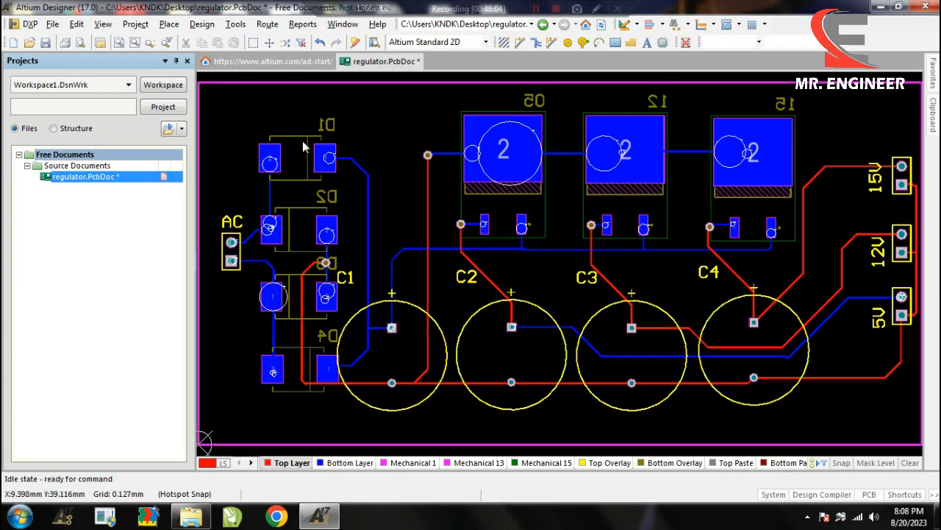